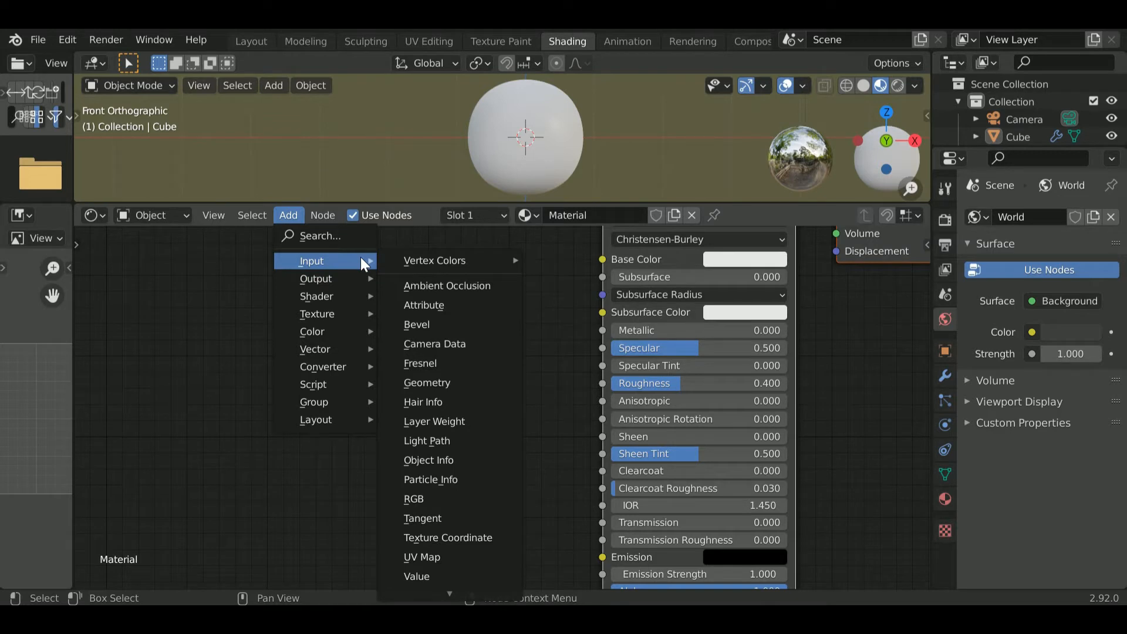
Add a ColorRamp node to the material and place it ahead of the Principled BSDF node
mouse_move(371, 330)
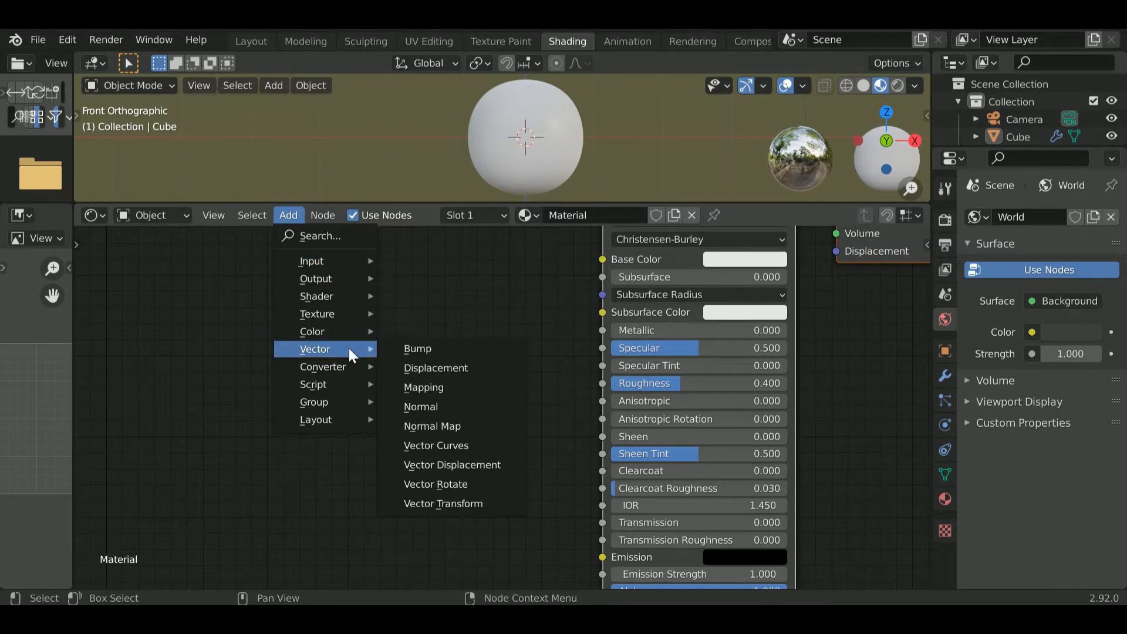
mouse_move(344, 365)
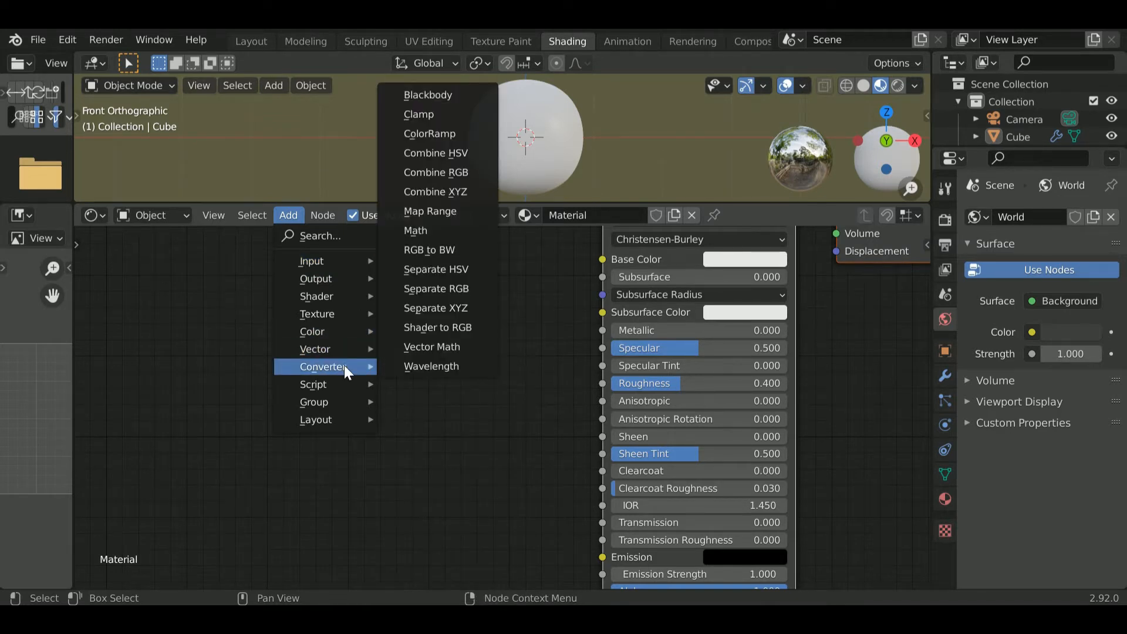
click(434, 134)
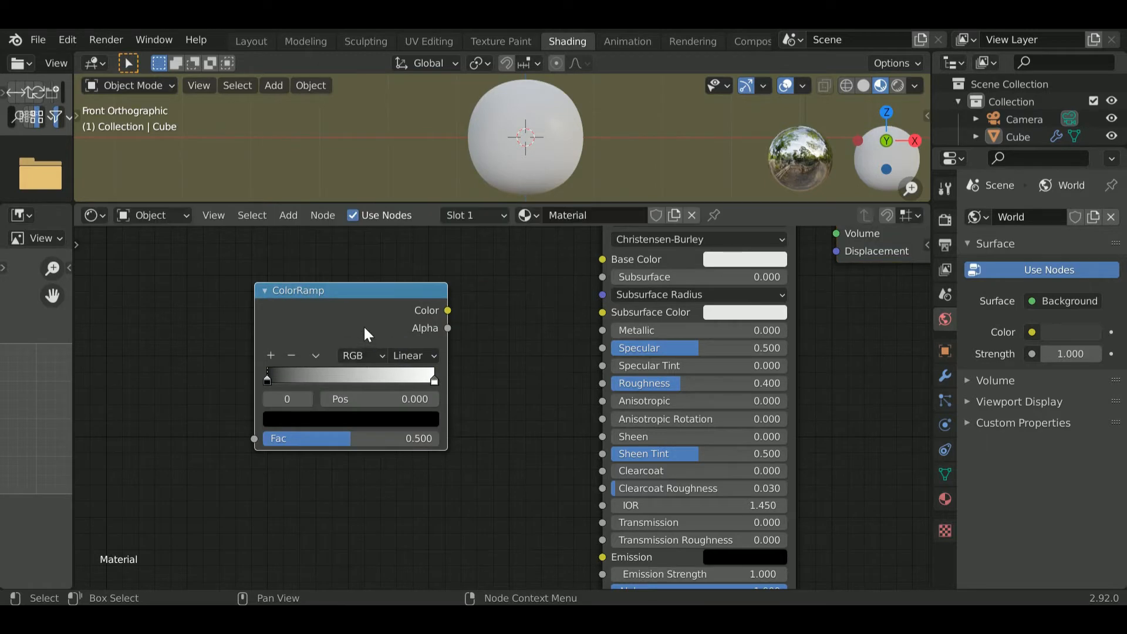
click(275, 314)
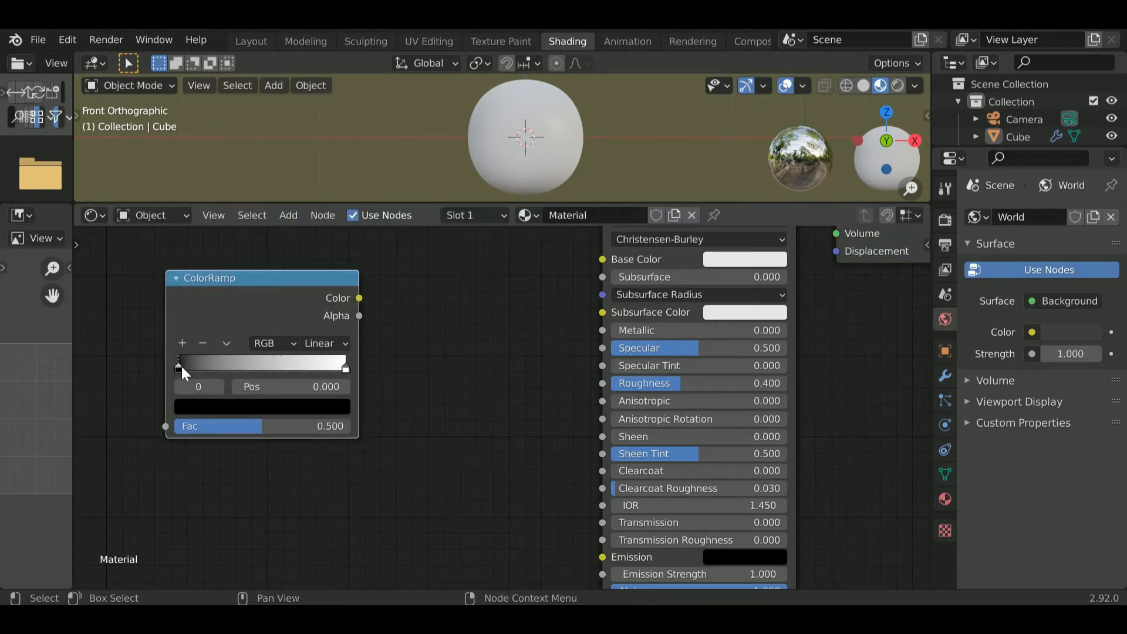
Connect the ColorRamp's Color to Base Color, nudge its black stop slightly inward and move its white stop to 0.339
drag(179, 367, 187, 371)
drag(359, 299, 602, 259)
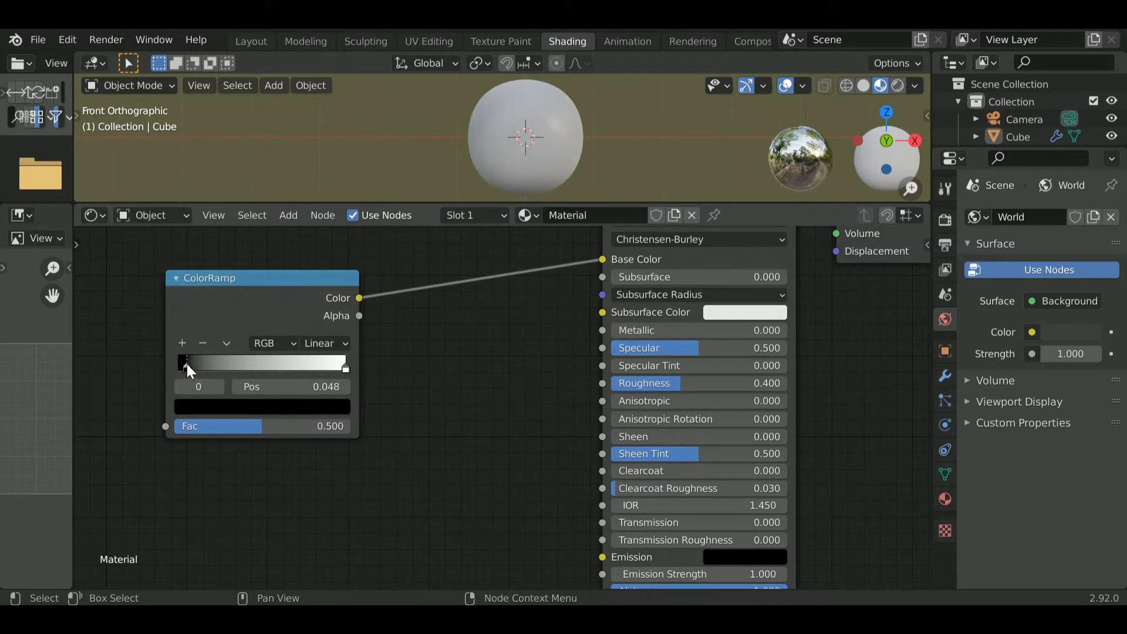
drag(183, 363, 181, 369)
drag(351, 374, 226, 387)
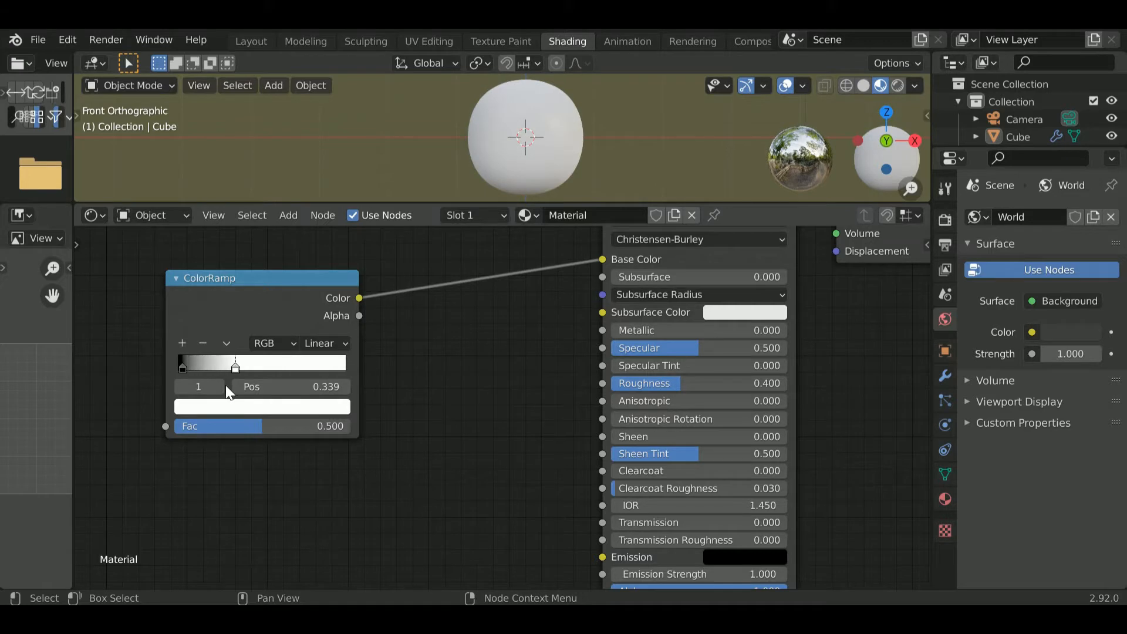
Add a MixRGB node on the link between the ColorRamp and the Principled BSDF's Base Color
key(shift+a)
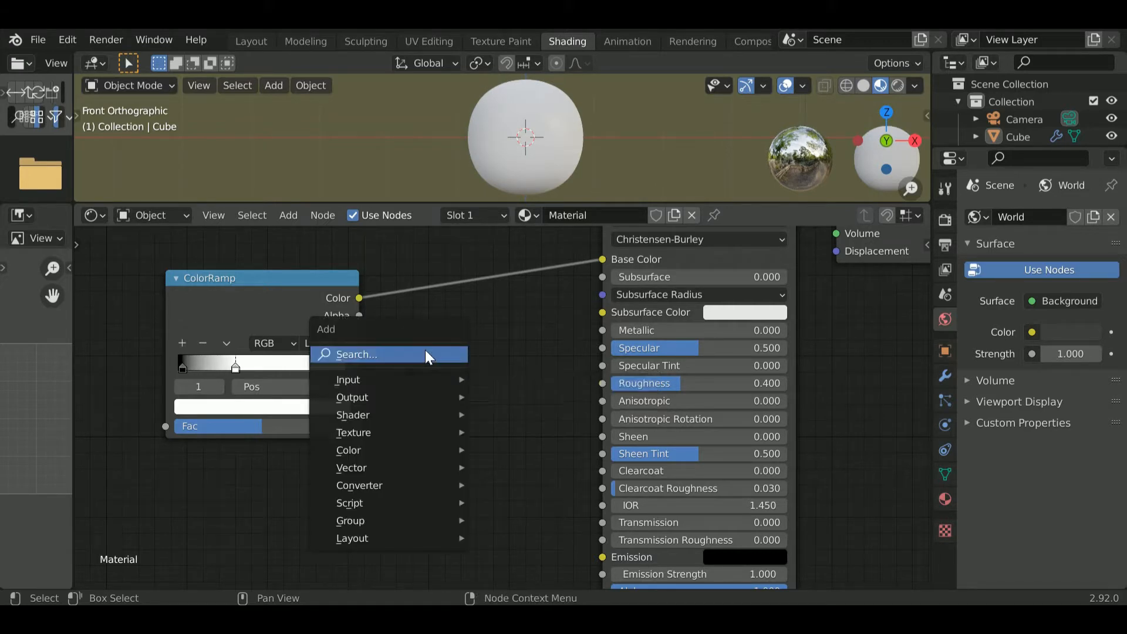
click(425, 354)
text(mix)
key(Down)
key(Return)
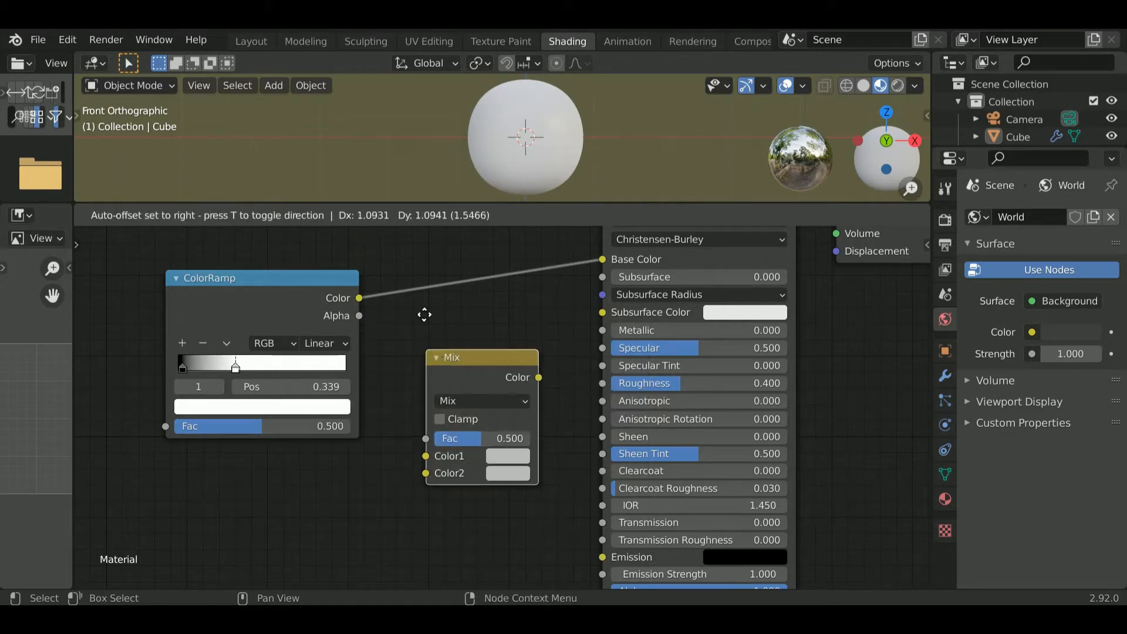
click(422, 227)
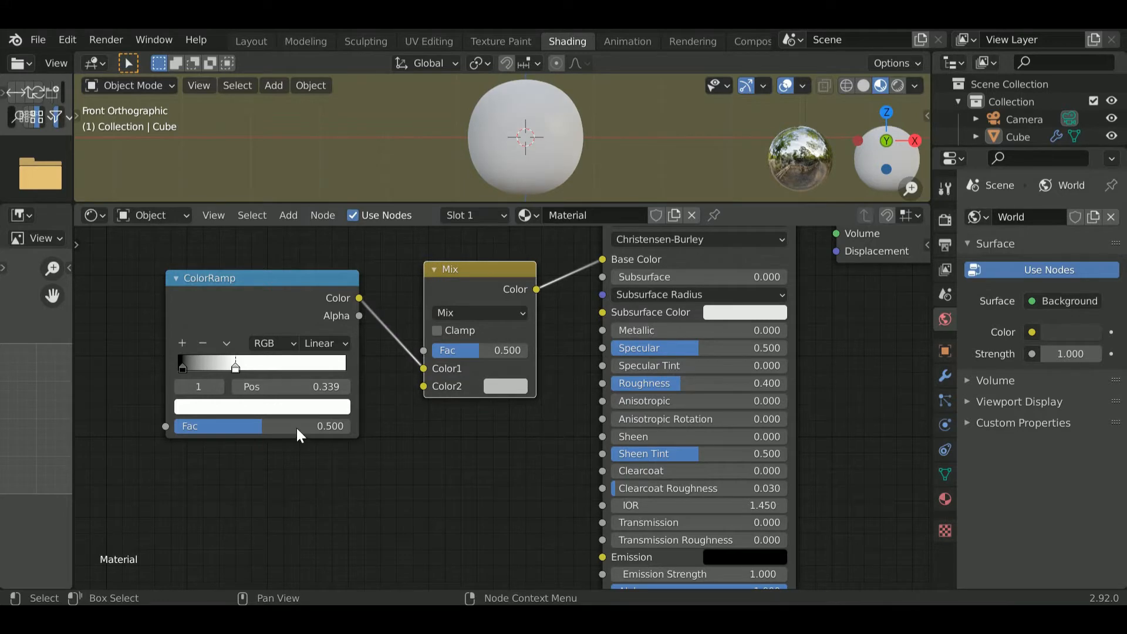
Reroute the ColorRamp's Color link from the Mix node's Color1 input to its Fac input
scroll(297, 428, down, 2)
drag(445, 277, 282, 376)
drag(473, 327, 392, 374)
scroll(382, 438, up, 2)
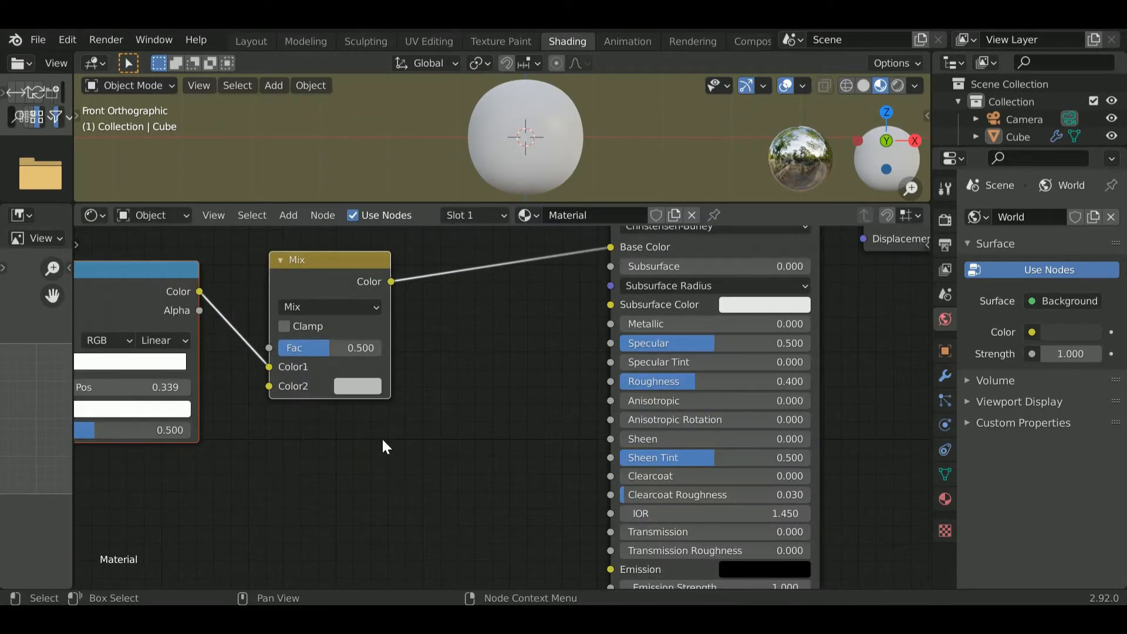
drag(268, 367, 273, 347)
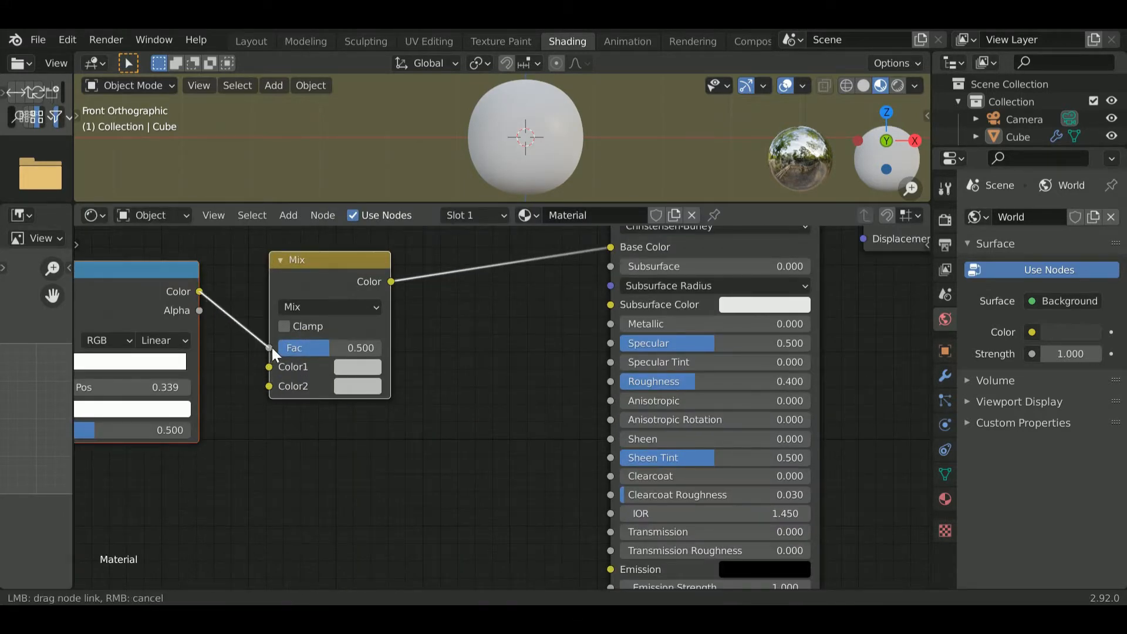
Set the Mix node's Color1 to dark red (H 0.009, S 0.994, V 0.203) and its Color2 to orange
click(361, 365)
click(377, 228)
drag(378, 228, 397, 243)
scroll(451, 182, down, 6)
scroll(411, 211, up, 1)
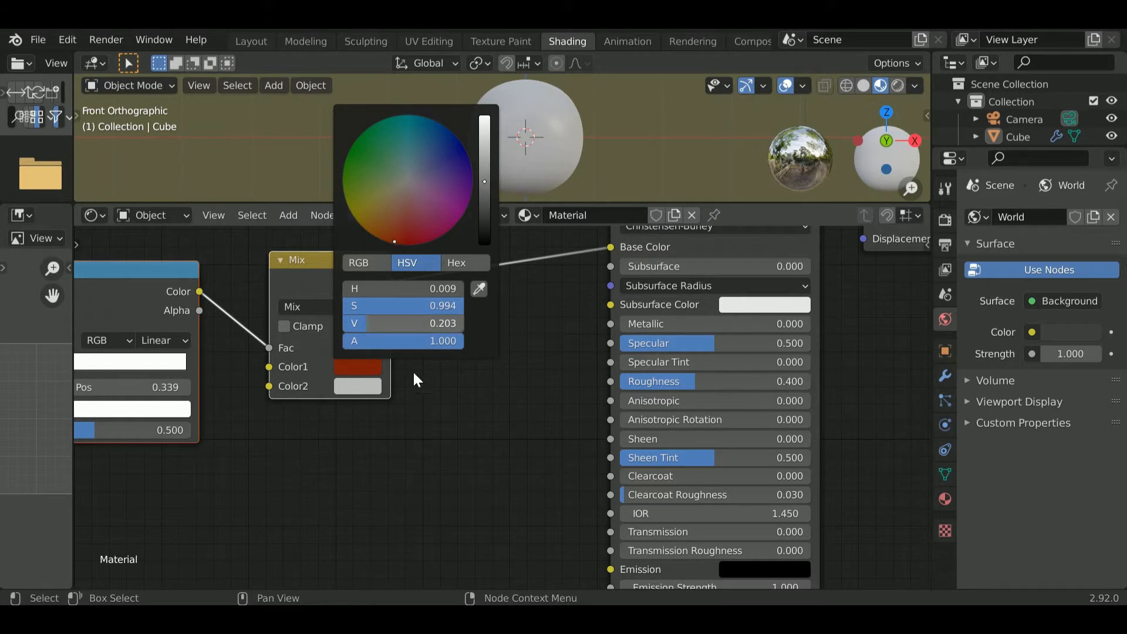
click(376, 383)
drag(407, 206, 385, 247)
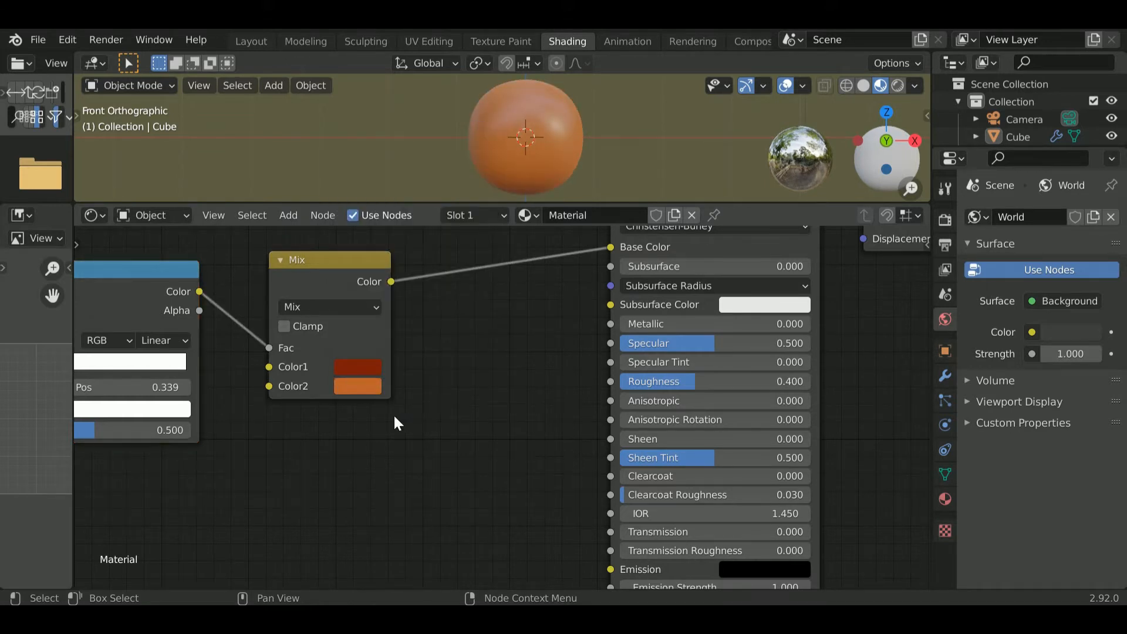
Duplicate the Mix node onto the link between Mix and Base Color, and set the copy's blending mode to Multiply
click(300, 269)
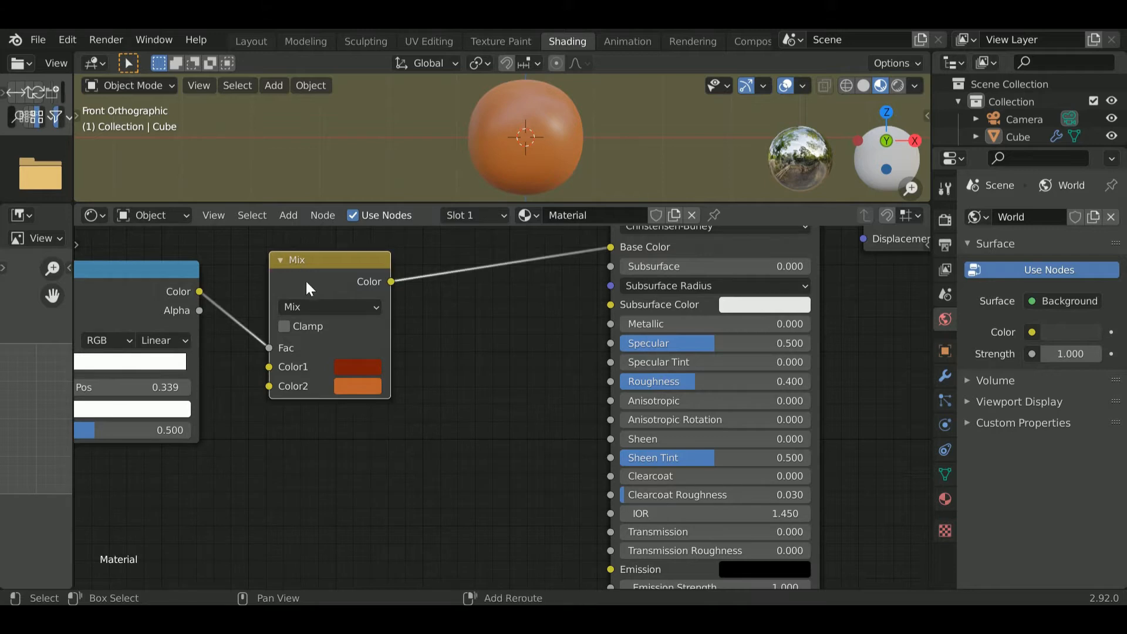
key(shift+d)
click(508, 303)
click(509, 303)
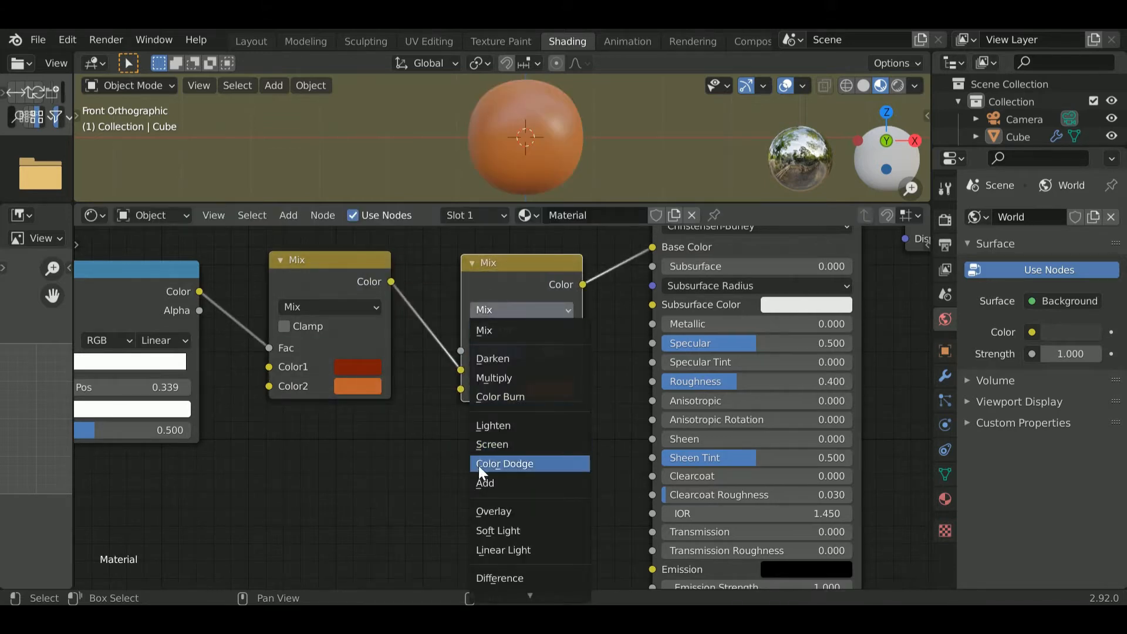
click(491, 378)
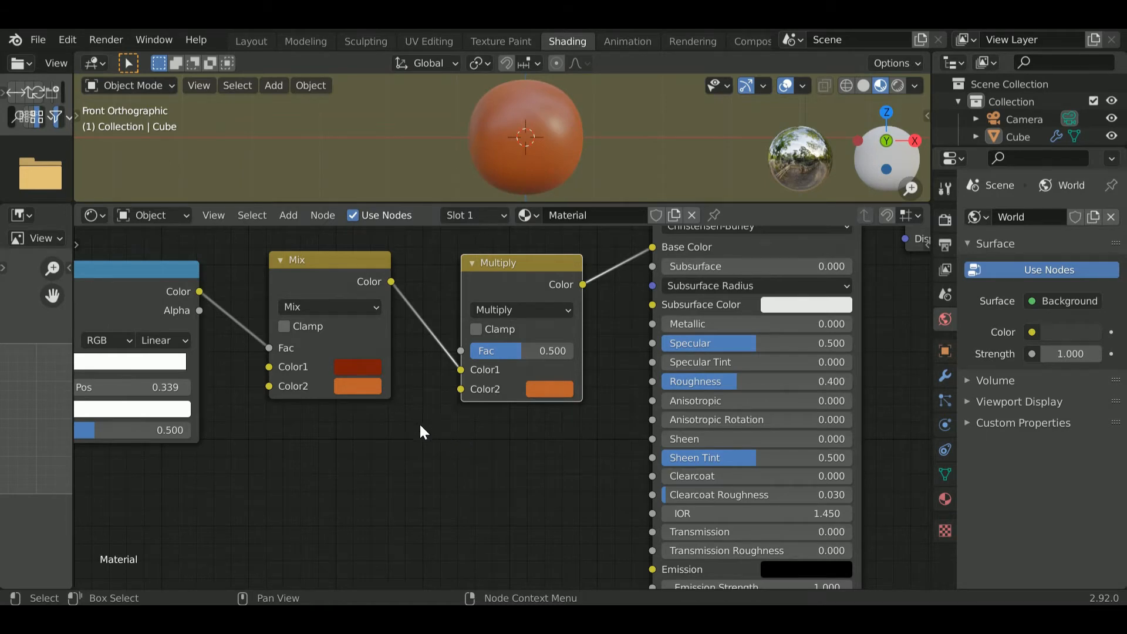
Add a second ColorRamp node and place it above the existing ColorRamp and Mix nodes
scroll(419, 422, down, 5)
drag(398, 283, 78, 419)
drag(369, 326, 340, 365)
key(shift+a)
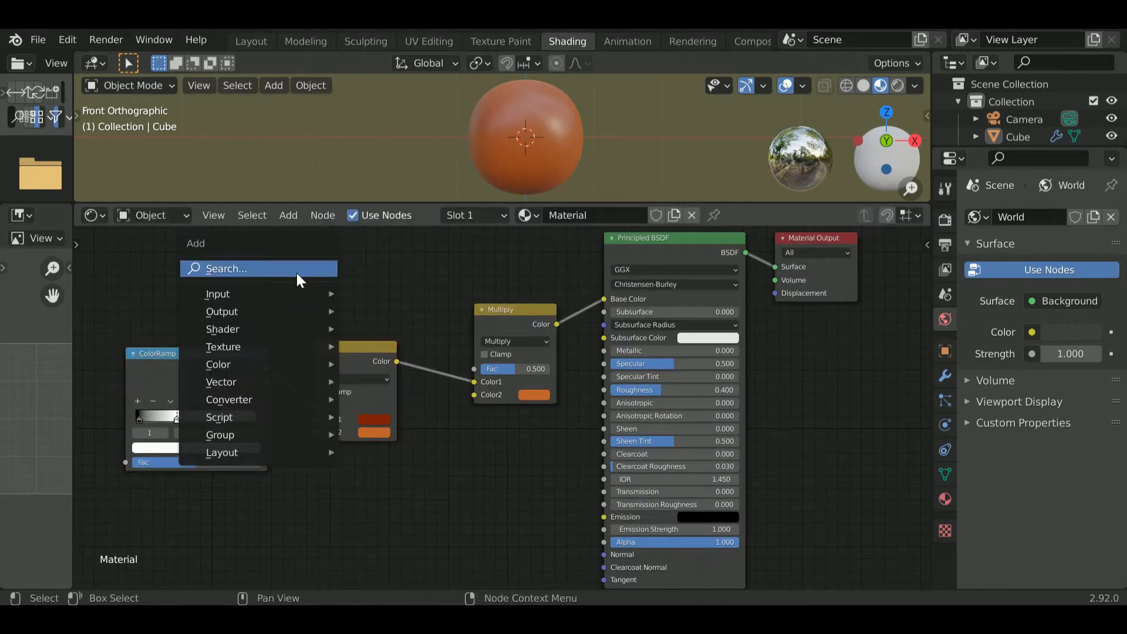
click(297, 273)
text(coo)
key(BackSpace)
text(lo)
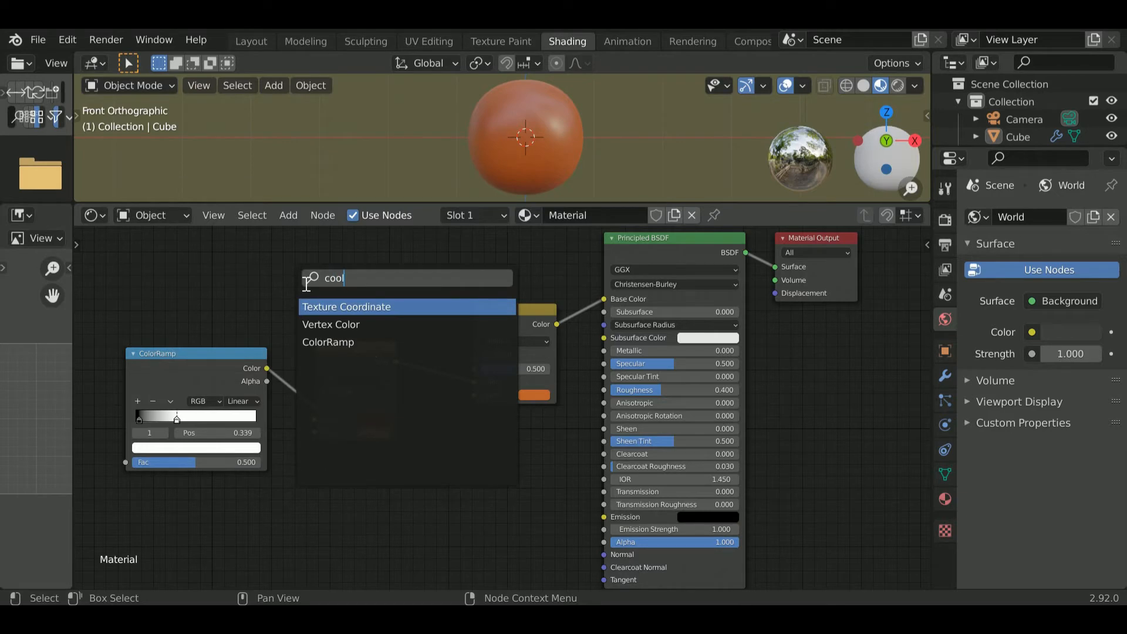
key(Down)
key(Down)
key(Return)
click(274, 206)
Connect the upper ColorRamp's Color to the Multiply node's Color2 and move the ramp's black stop to 0.079
scroll(402, 264, down, 6)
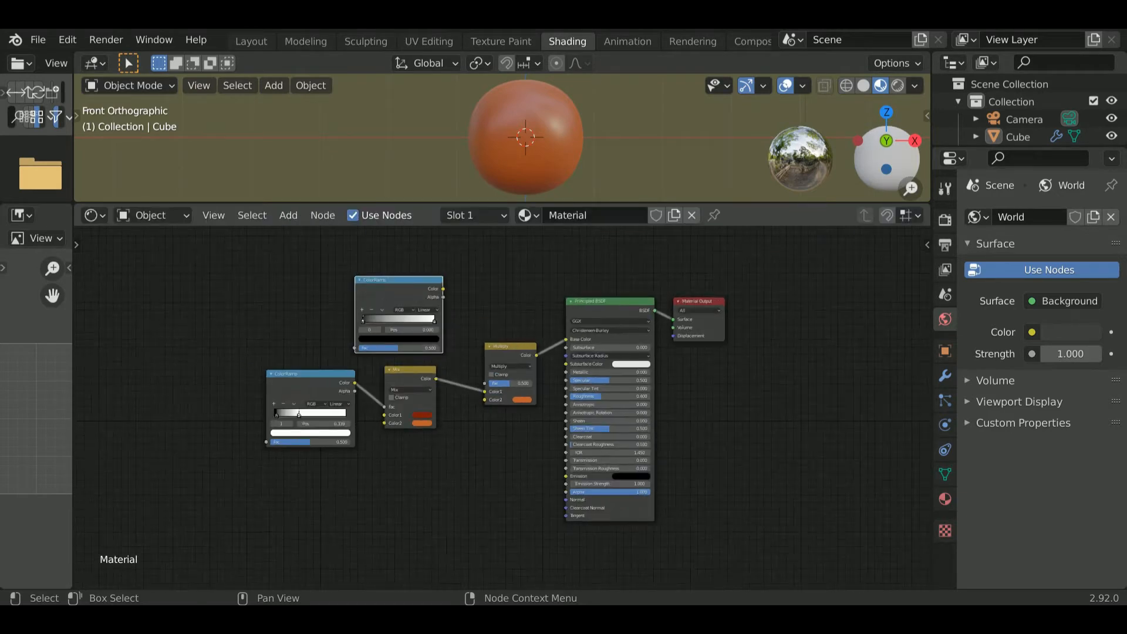
middle_drag(369, 300, 344, 358)
drag(344, 358, 330, 350)
scroll(330, 349, up, 12)
middle_drag(277, 392, 522, 435)
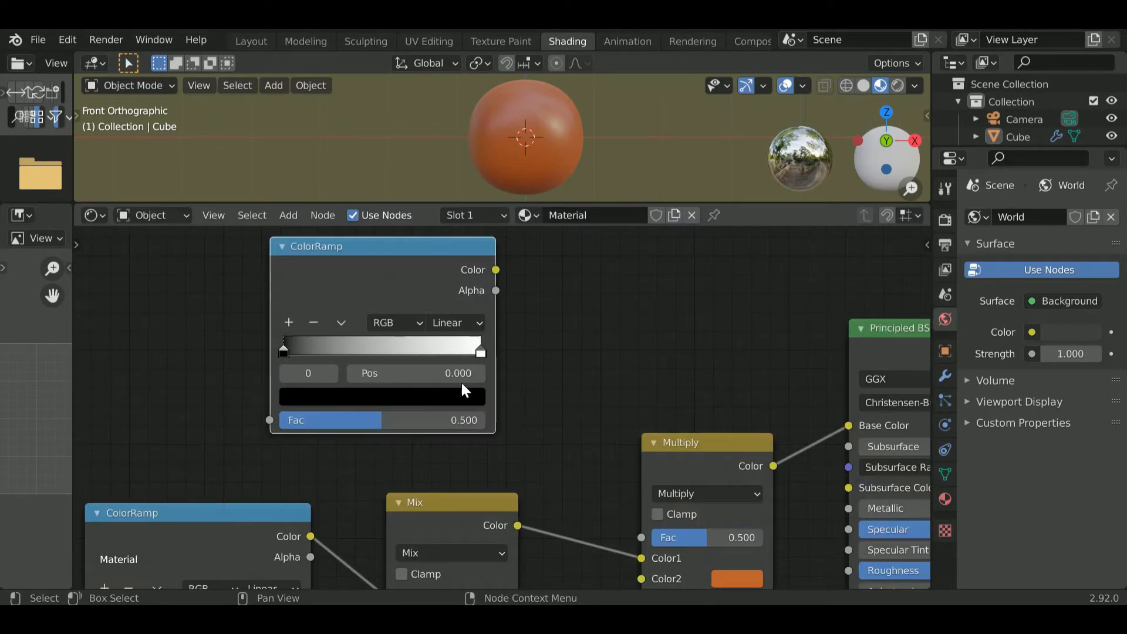
drag(284, 352, 307, 360)
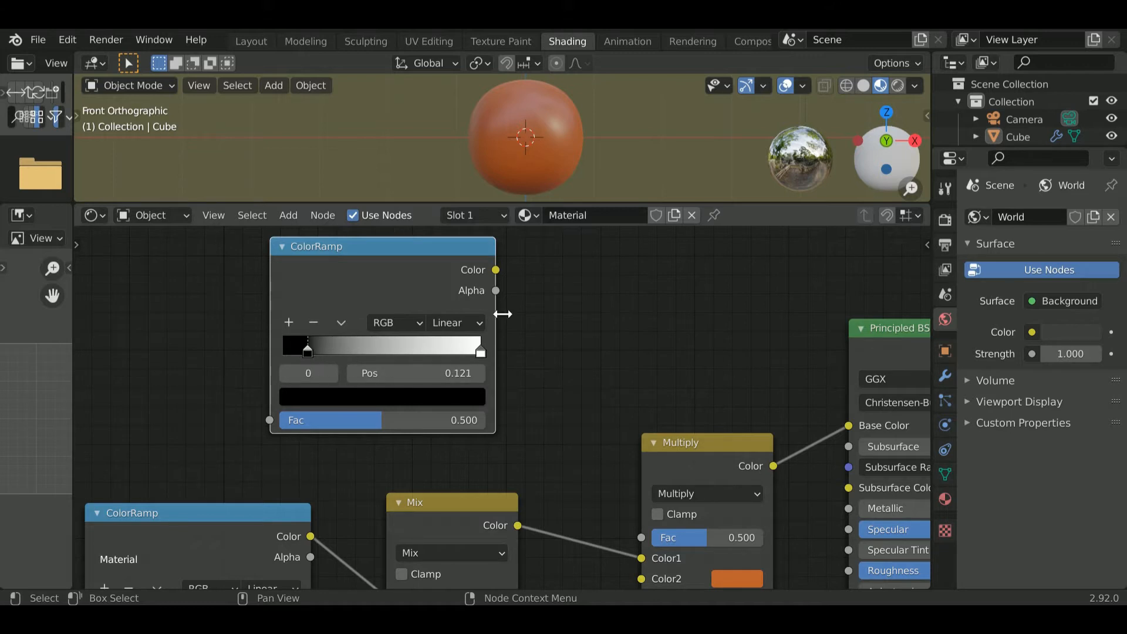
scroll(506, 306, down, 1)
drag(499, 299, 613, 543)
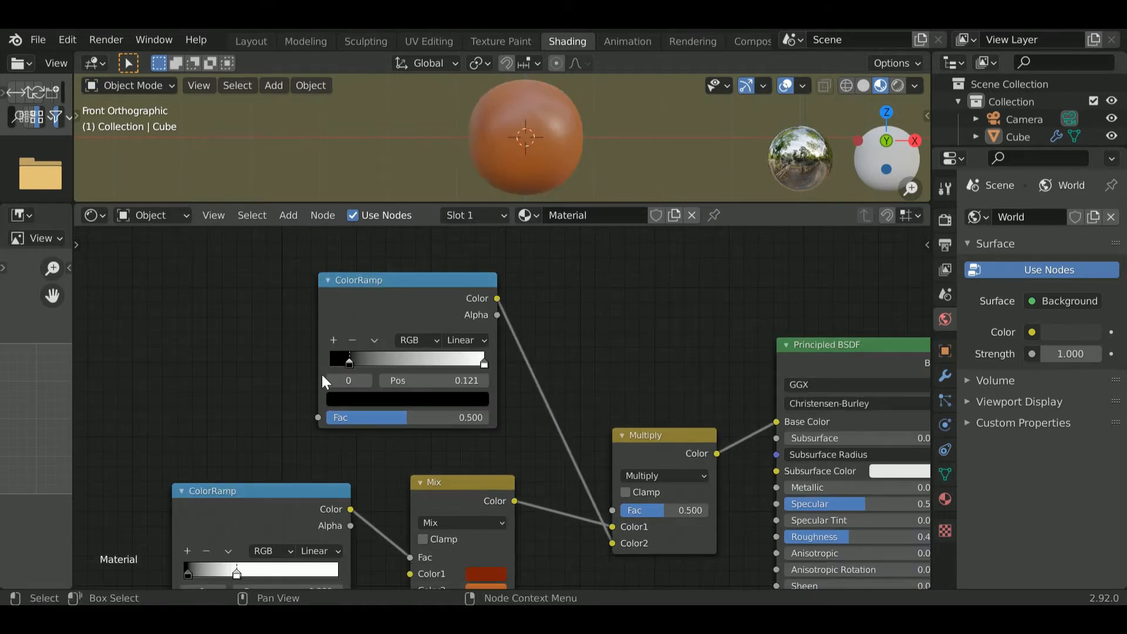
middle_drag(516, 177, 543, 191)
drag(345, 360, 365, 387)
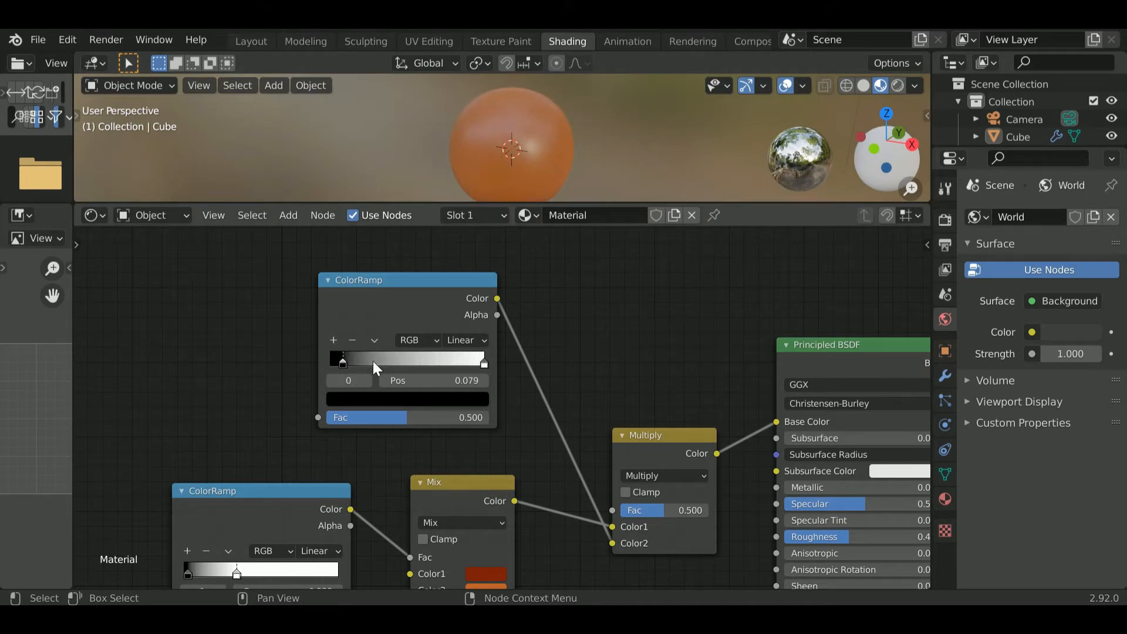
Add an Ambient Occlusion node and connect its AO output to the upper ColorRamp's Fac input
key(shift+a)
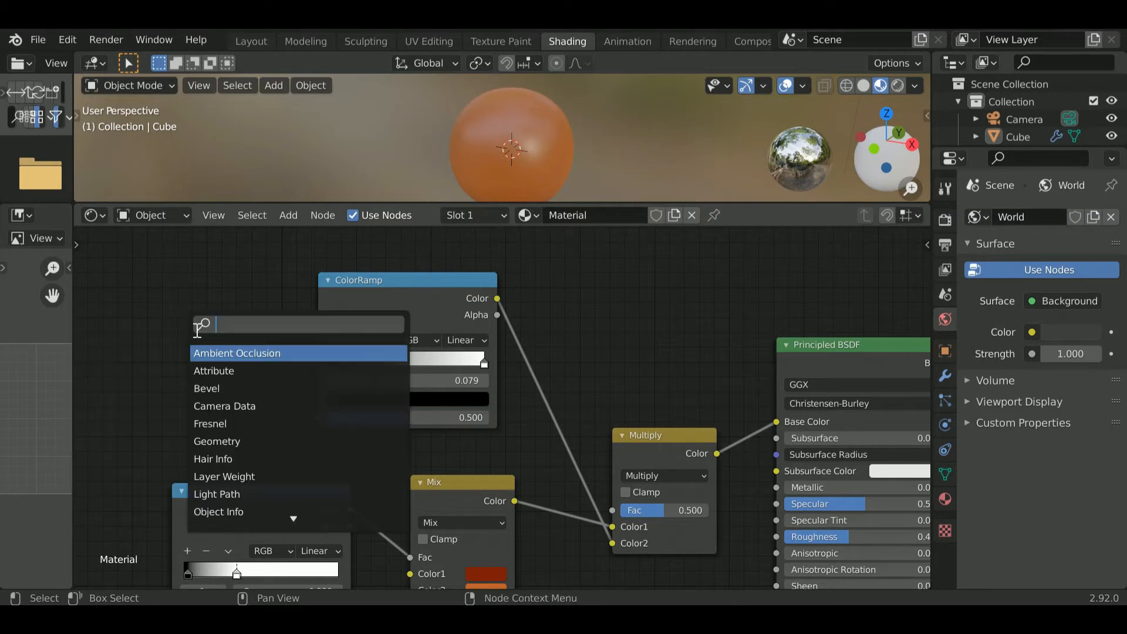
text(ao)
key(Return)
click(167, 276)
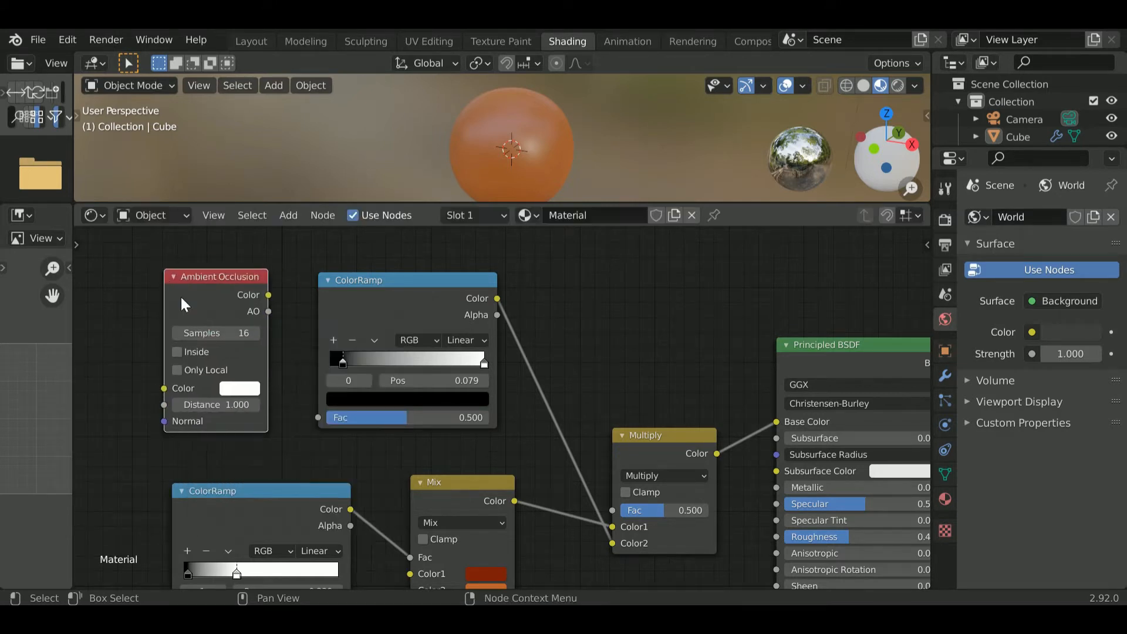
drag(270, 312, 318, 418)
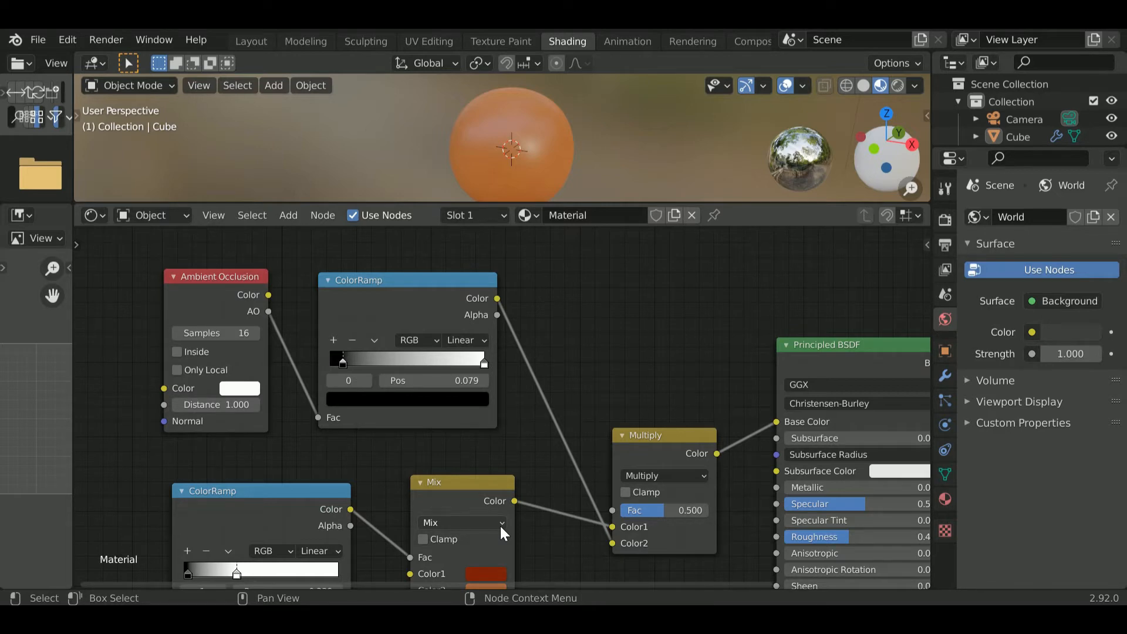
scroll(353, 461, down, 5)
middle_drag(351, 460, 568, 419)
key(shift+a)
click(348, 399)
text(li)
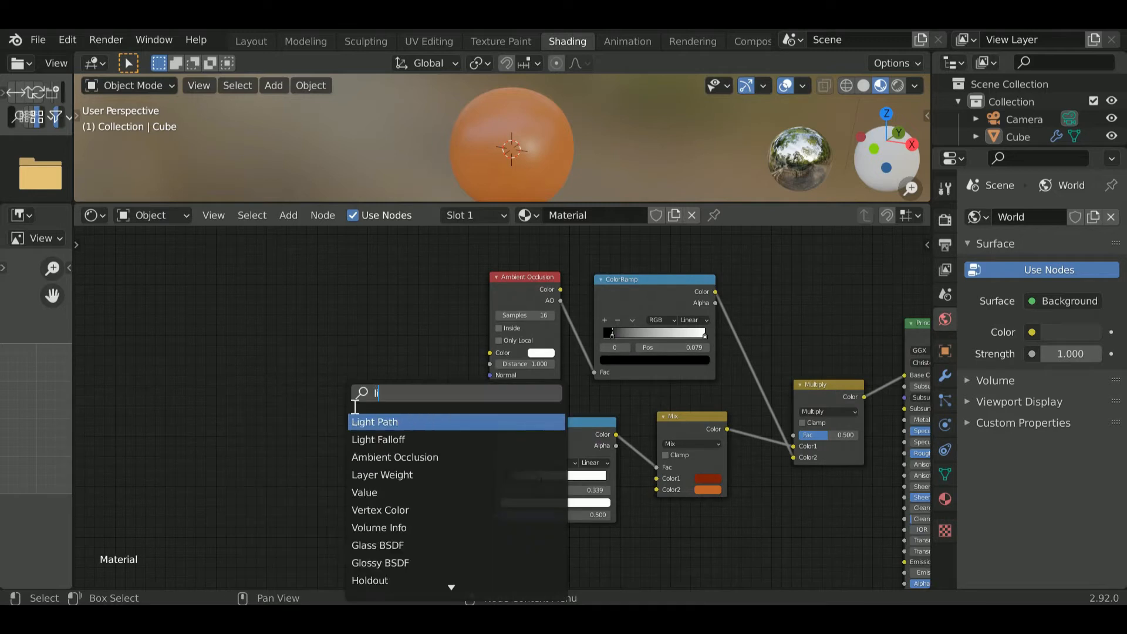
text(n)
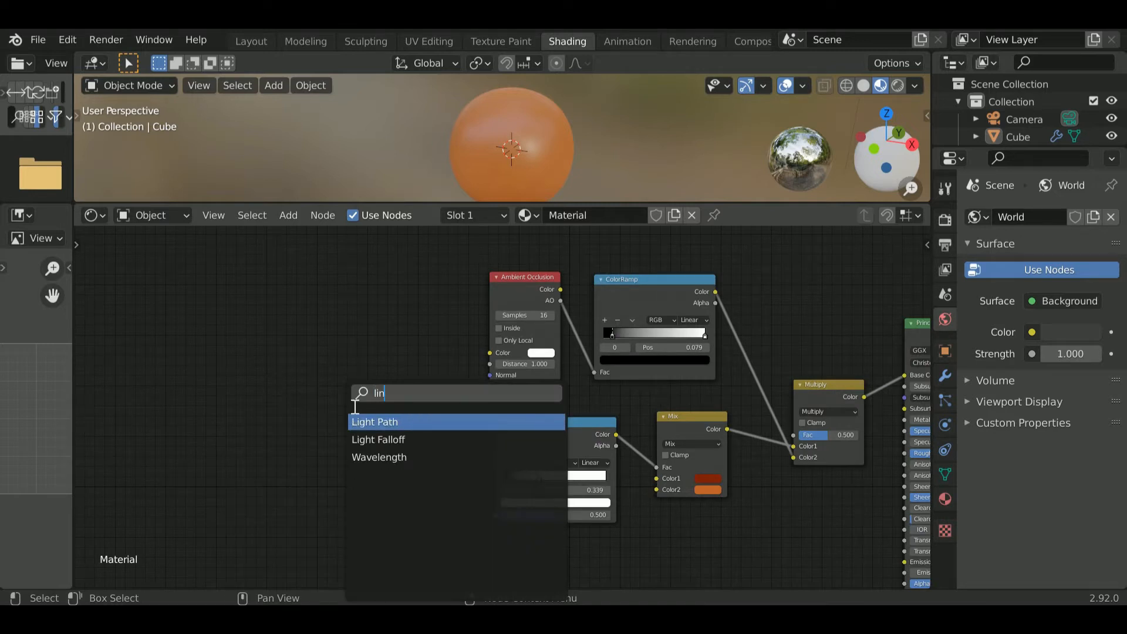
text(ea)
key(BackSpace)
key(BackSpace)
key(BackSpace)
key(BackSpace)
key(BackSpace)
text(mat)
key(BackSpace)
key(BackSpace)
text(ix)
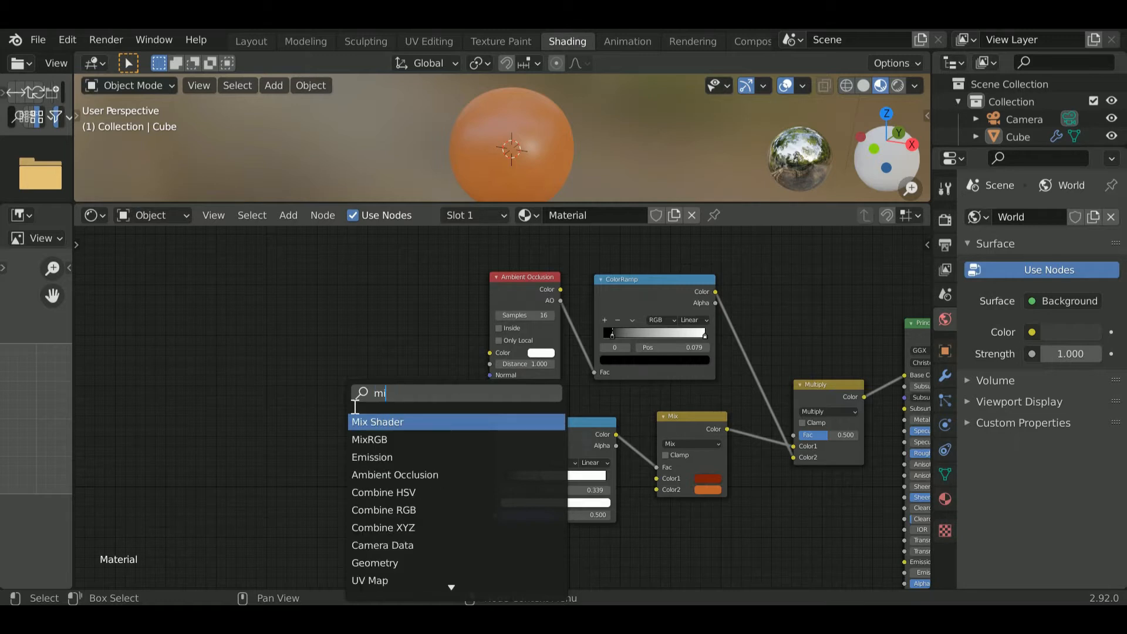
key(Return)
click(355, 406)
key(x)
Add a MixRGB node ahead of the lower ColorRamp
key(shift+a)
click(369, 418)
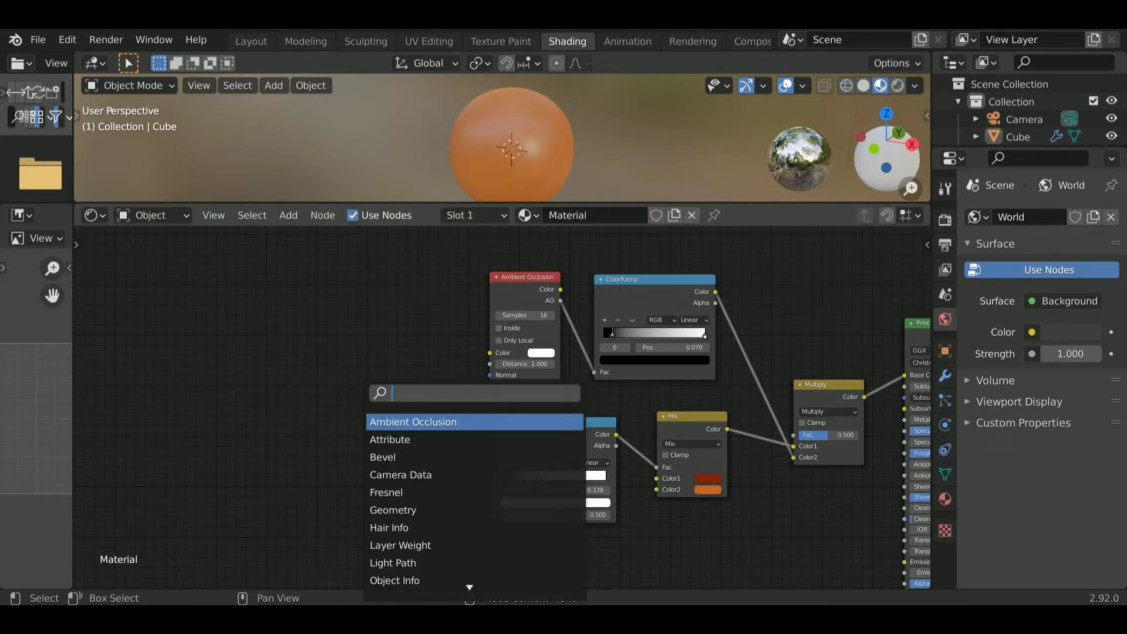
text(mix)
key(Down)
key(Return)
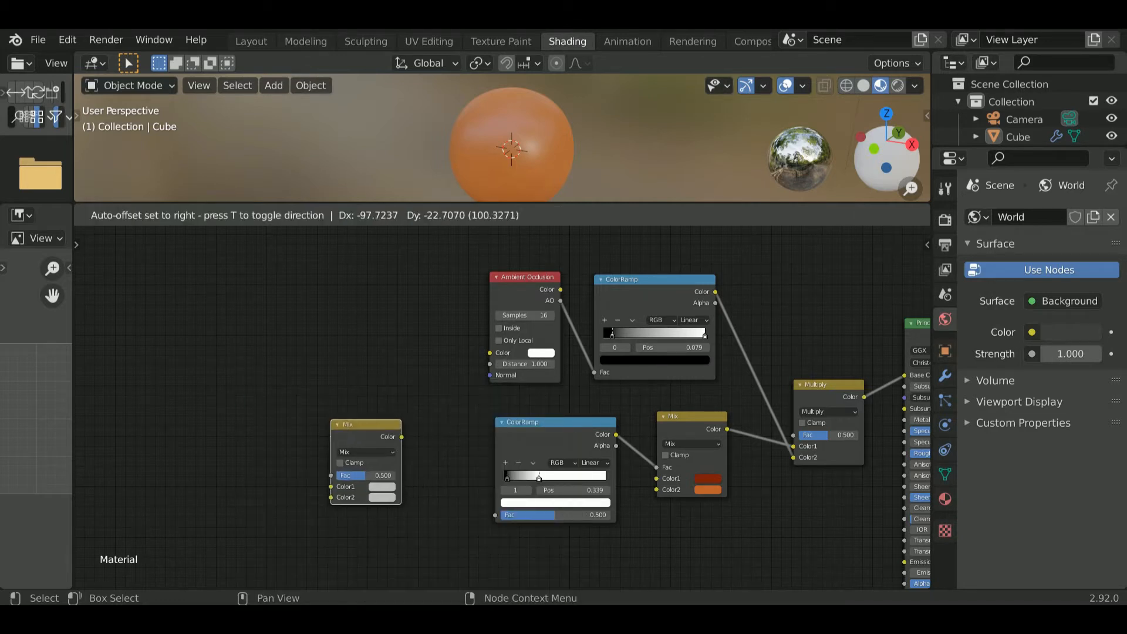
click(338, 427)
Set the new Mix node's blending mode to Linear Light and connect its Color to the lower ColorRamp's Fac
click(356, 449)
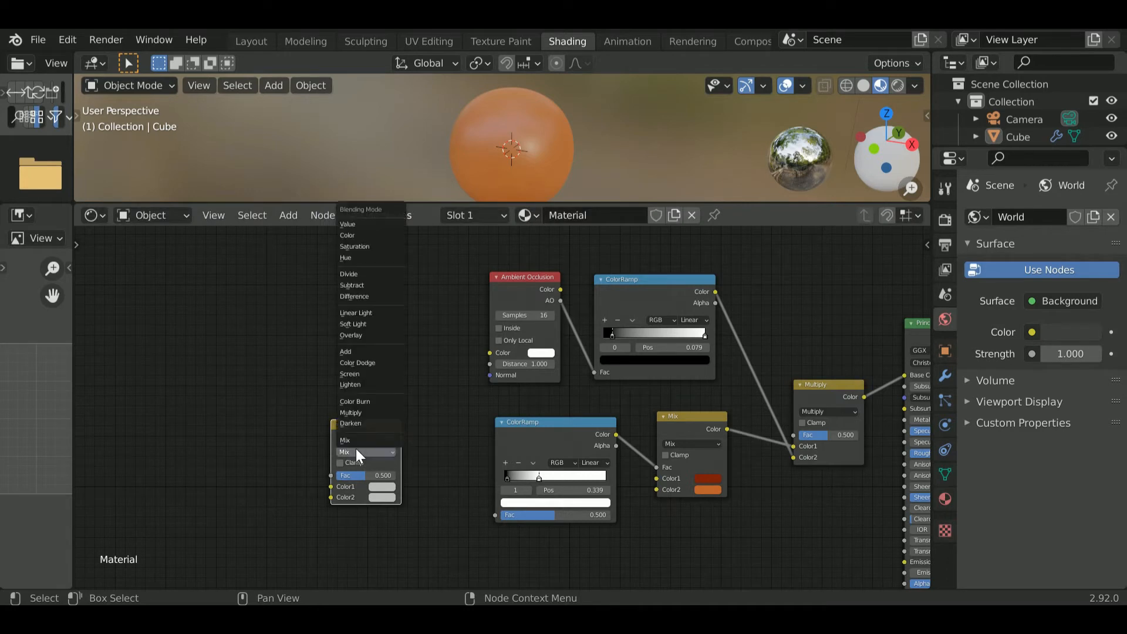
click(372, 314)
drag(350, 439, 495, 515)
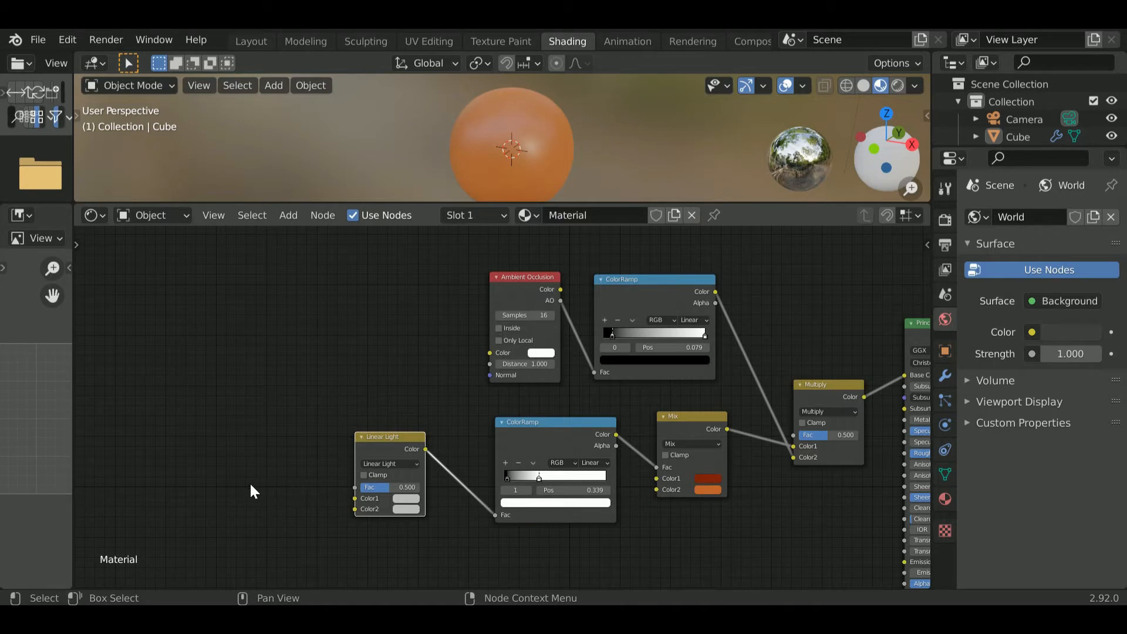
Add a ColorRamp node ahead of the Linear Light node, slightly above it
middle_drag(320, 449, 546, 416)
key(shift+a)
click(349, 403)
text(colo)
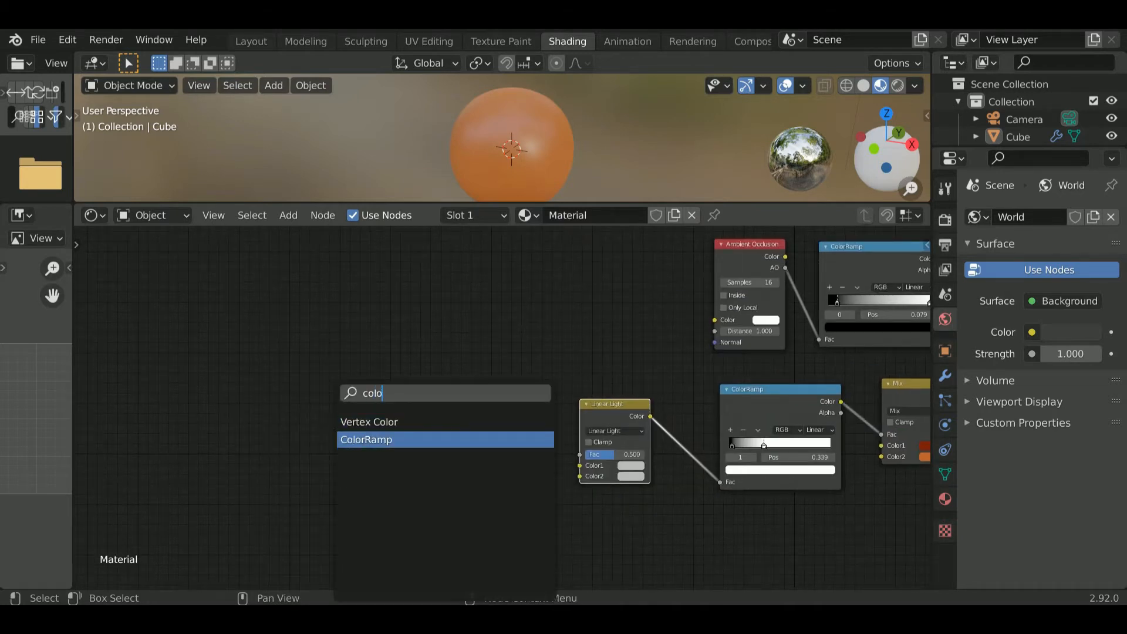
key(Return)
click(411, 328)
Duplicate the new ColorRamp below itself and connect the upper ramp's Color to Linear Light's Color1 and the lower's to Color2
key(shift+d)
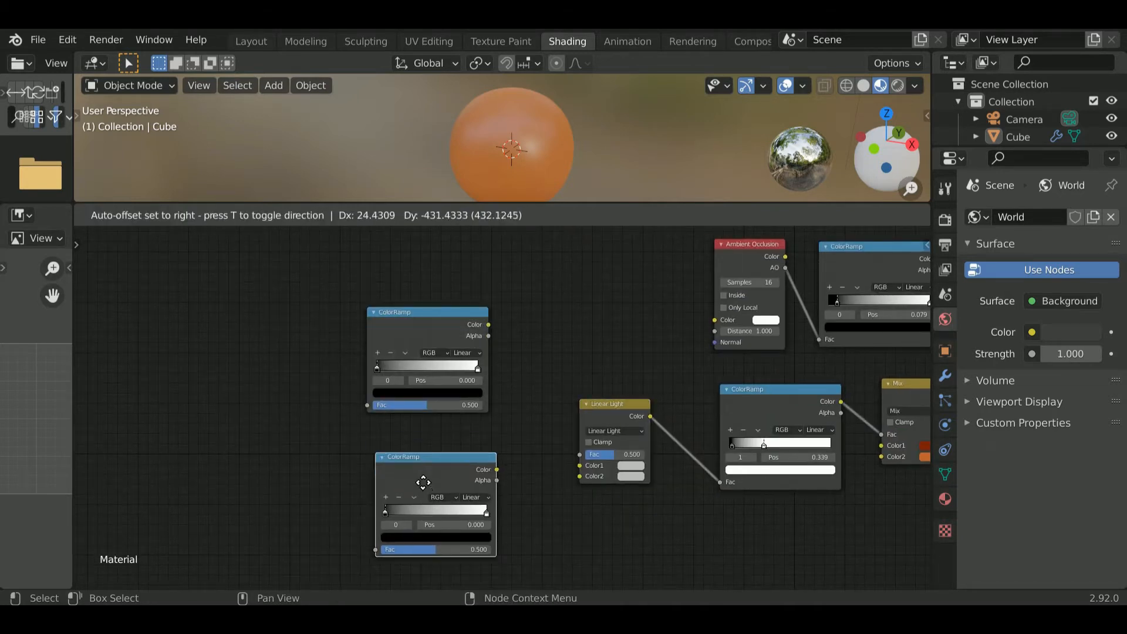
click(462, 528)
drag(489, 325, 579, 466)
drag(493, 459, 580, 476)
Move the black stop to 0.461 on the upper new ColorRamp and to 0.485 on the lower one
scroll(326, 433, up, 2)
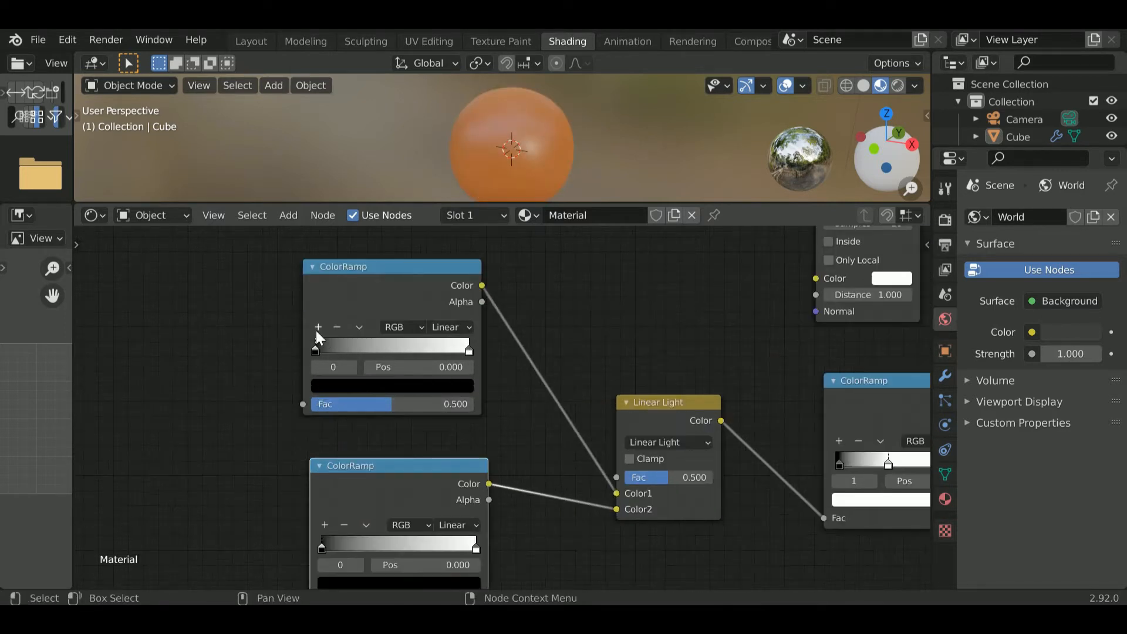
drag(316, 349, 388, 358)
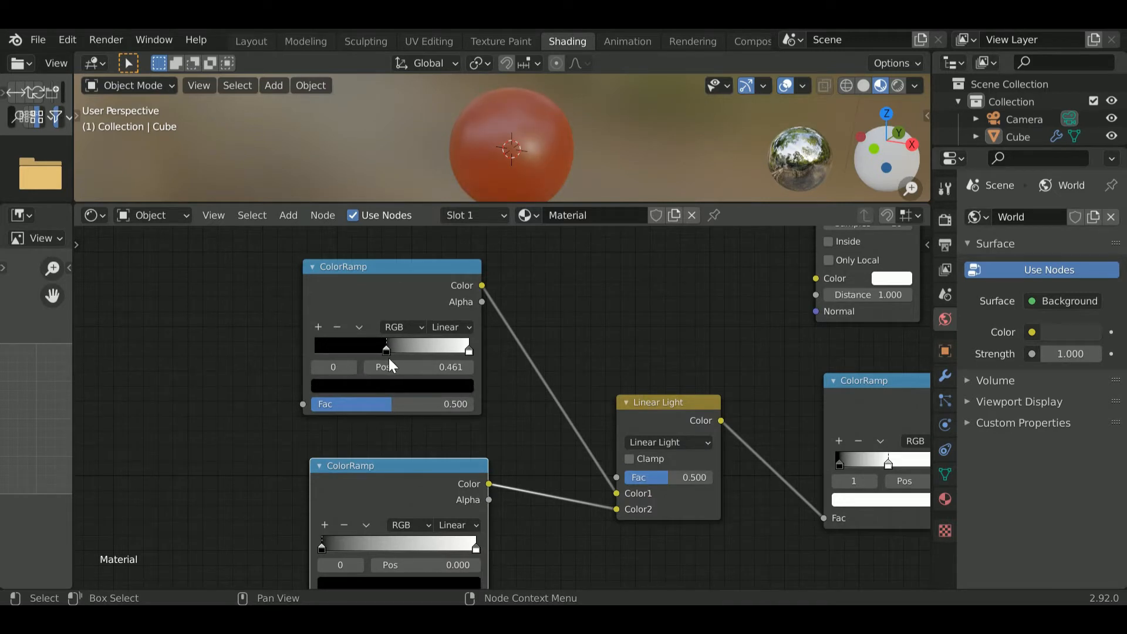
middle_drag(354, 566, 383, 473)
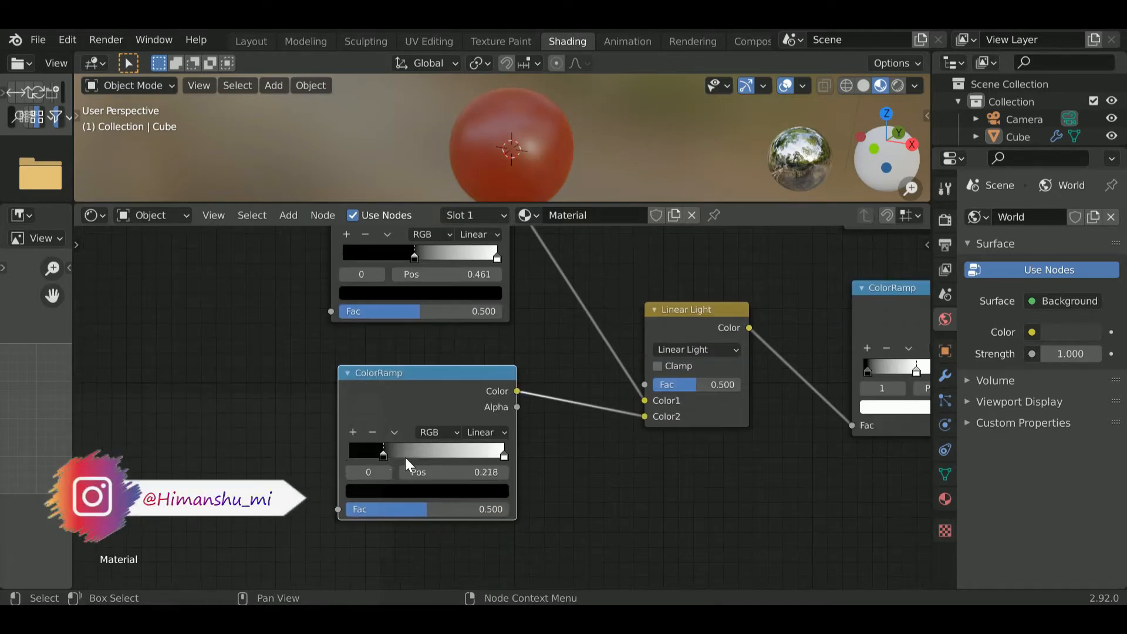
drag(430, 456, 425, 456)
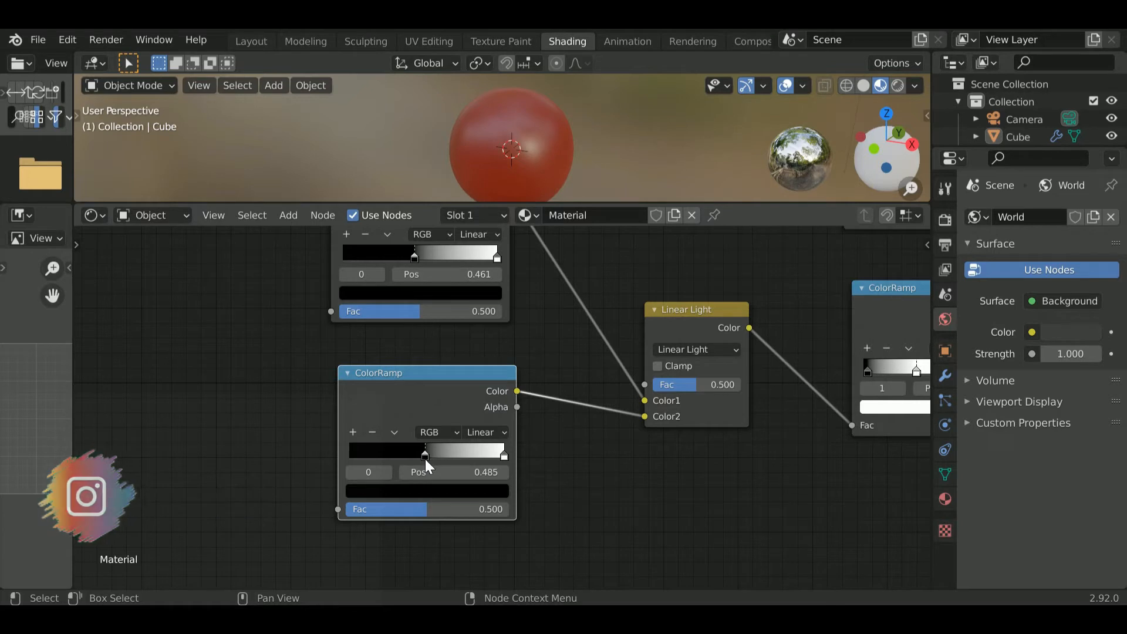
click(658, 366)
click(658, 366)
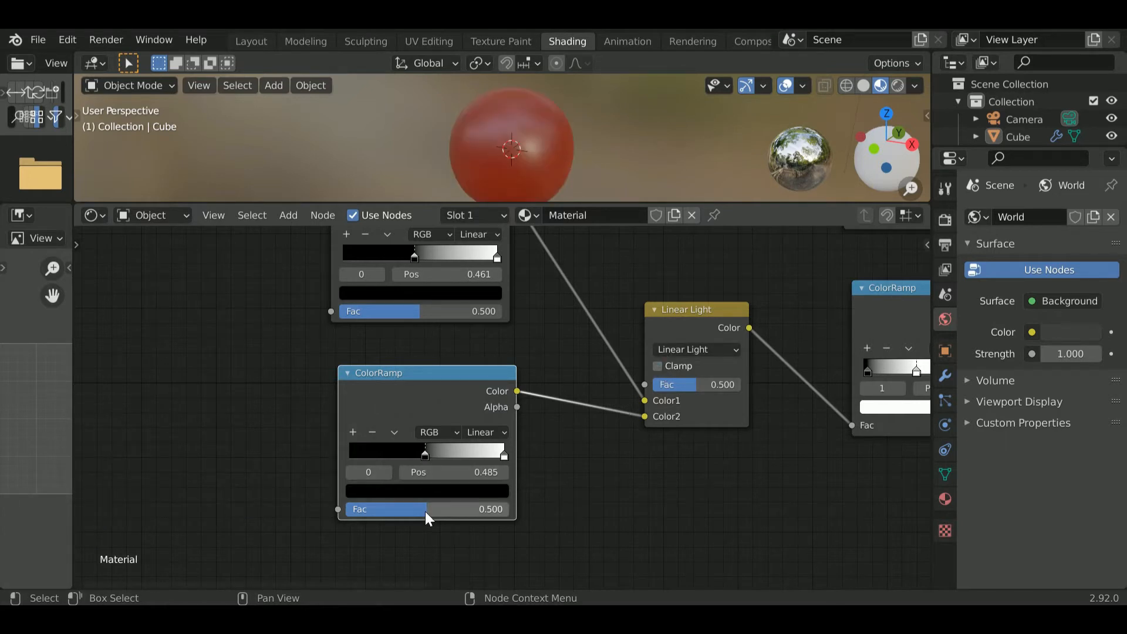
Add a Noise Texture node ahead of the lower of the two new ColorRamps
scroll(277, 533, down, 3)
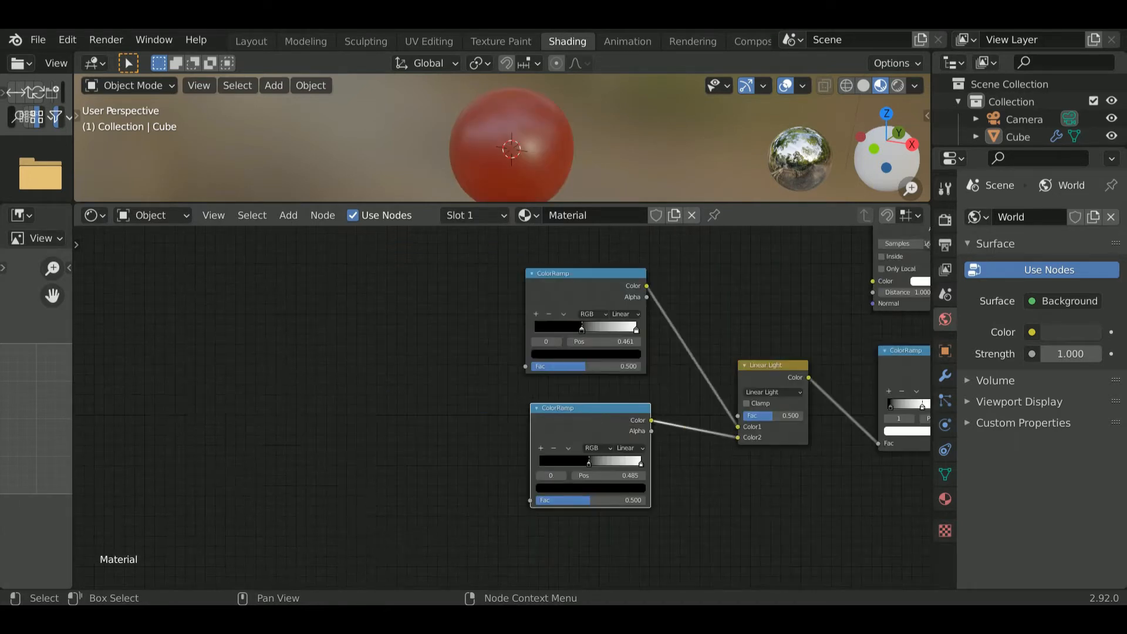
key(shift+a)
text(moi)
key(BackSpace)
key(BackSpace)
key(BackSpace)
text(noi)
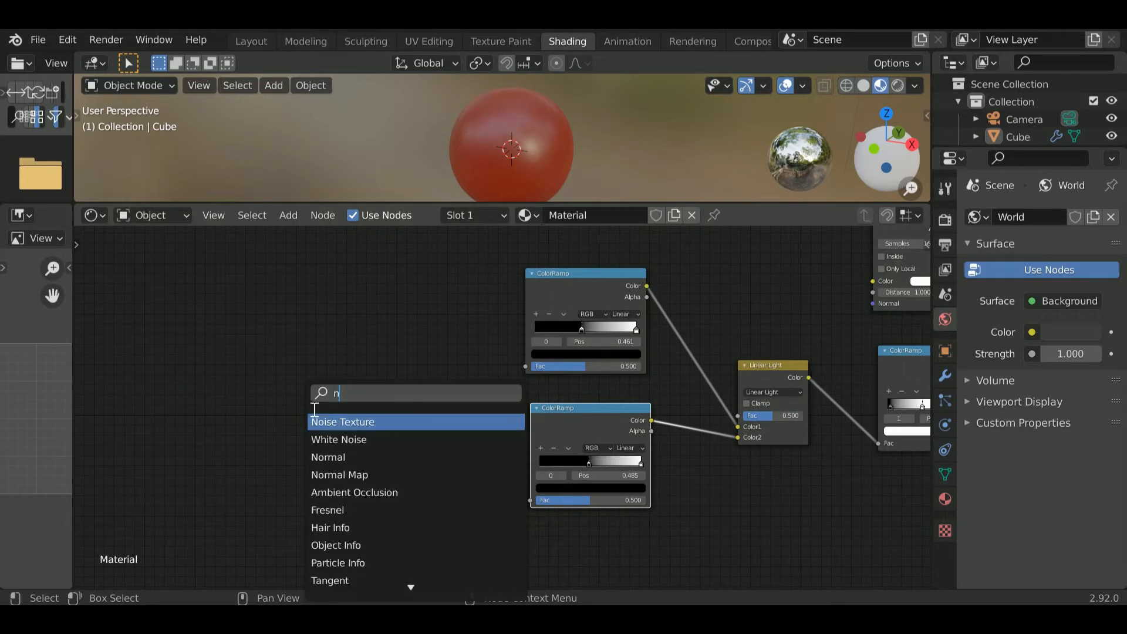
key(Return)
click(415, 441)
Duplicate the Noise Texture above itself and connect each noise node's Color output to the Fac input of its adjacent ColorRamp
key(shift+d)
click(423, 309)
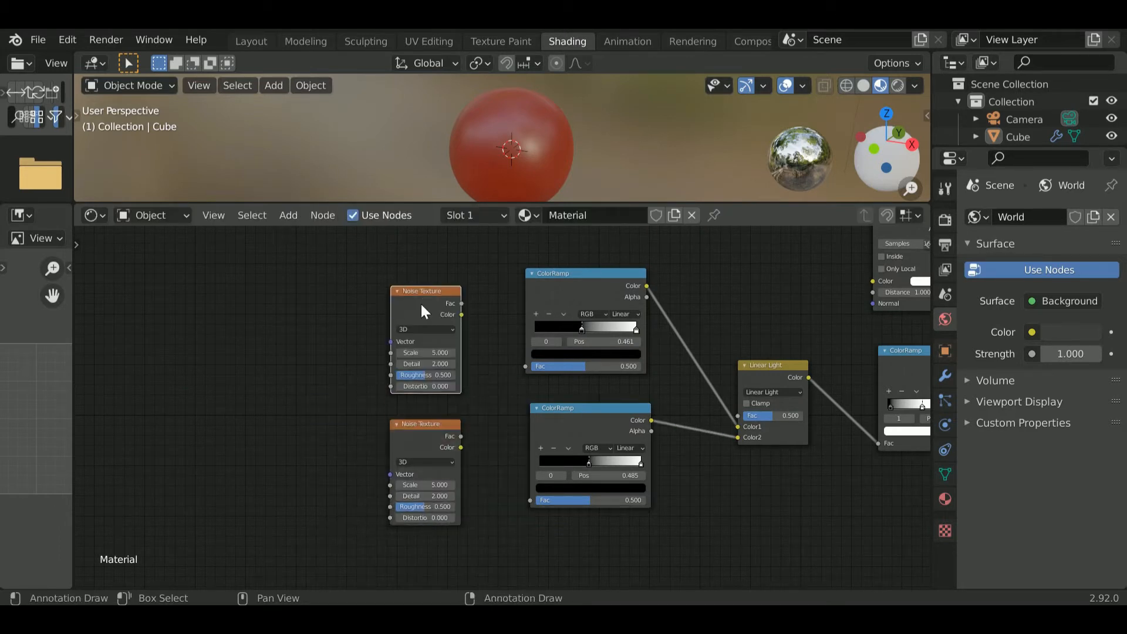
drag(461, 315, 529, 367)
drag(460, 436, 530, 500)
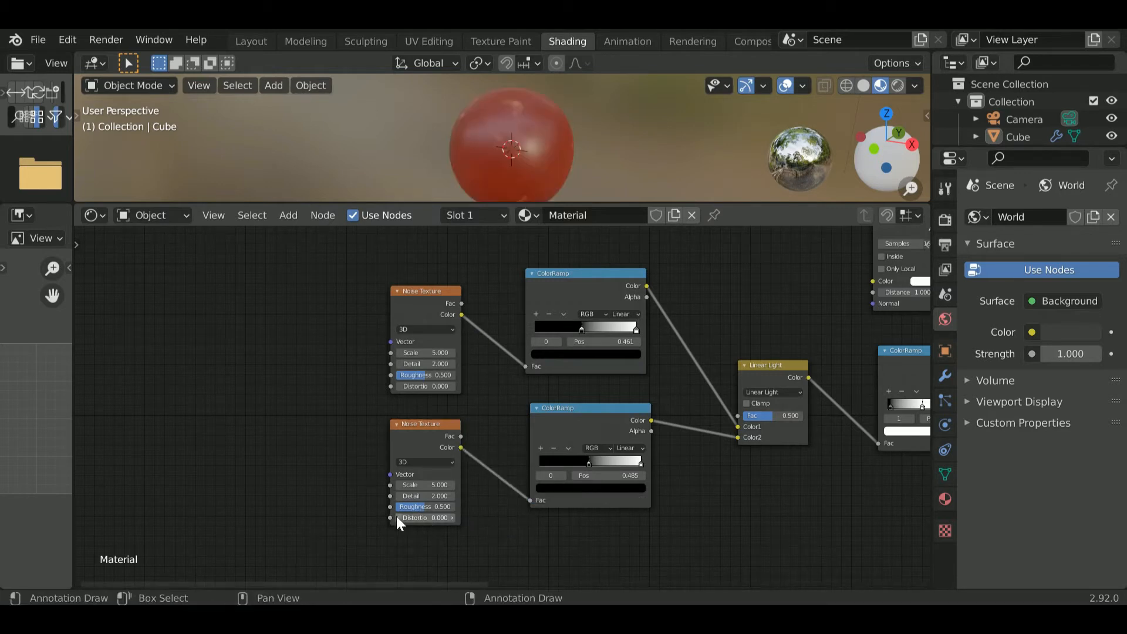
Set the upper Noise Texture's Roughness to 0.917 and inspect the pattern on the object
scroll(321, 389, up, 3)
drag(334, 343, 377, 343)
mouse_move(518, 155)
middle_down()
mouse_move(523, 132)
mouse_move(526, 151)
middle_up()
scroll(500, 148, up, 6)
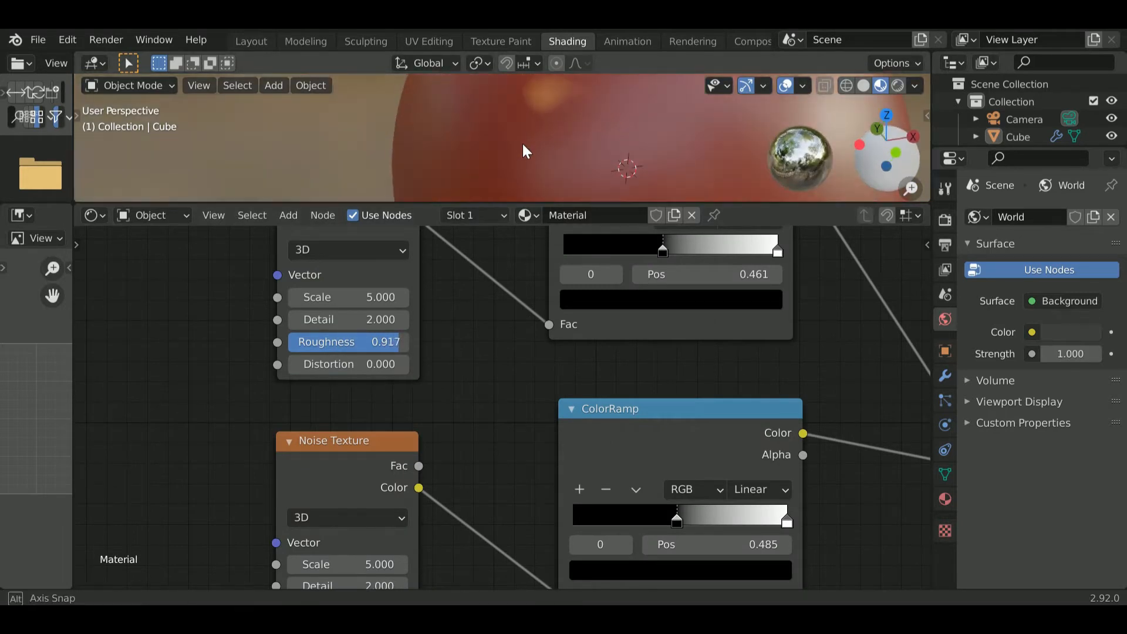
scroll(526, 150, down, 3)
scroll(439, 351, down, 2)
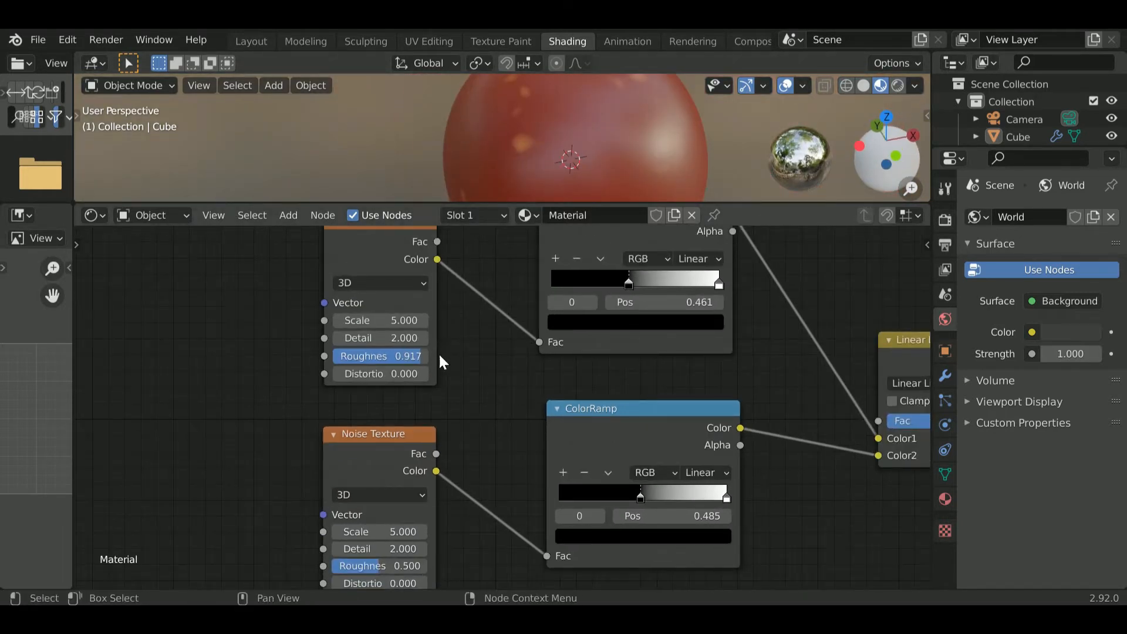
Set the upper Noise Texture's Detail to 0 and its Scale to 13.1
mouse_move(405, 338)
mouse_down()
mouse_move(458, 338)
mouse_move(399, 338)
mouse_up()
scroll(658, 149, down, 2)
middle_drag(659, 149, 554, 181)
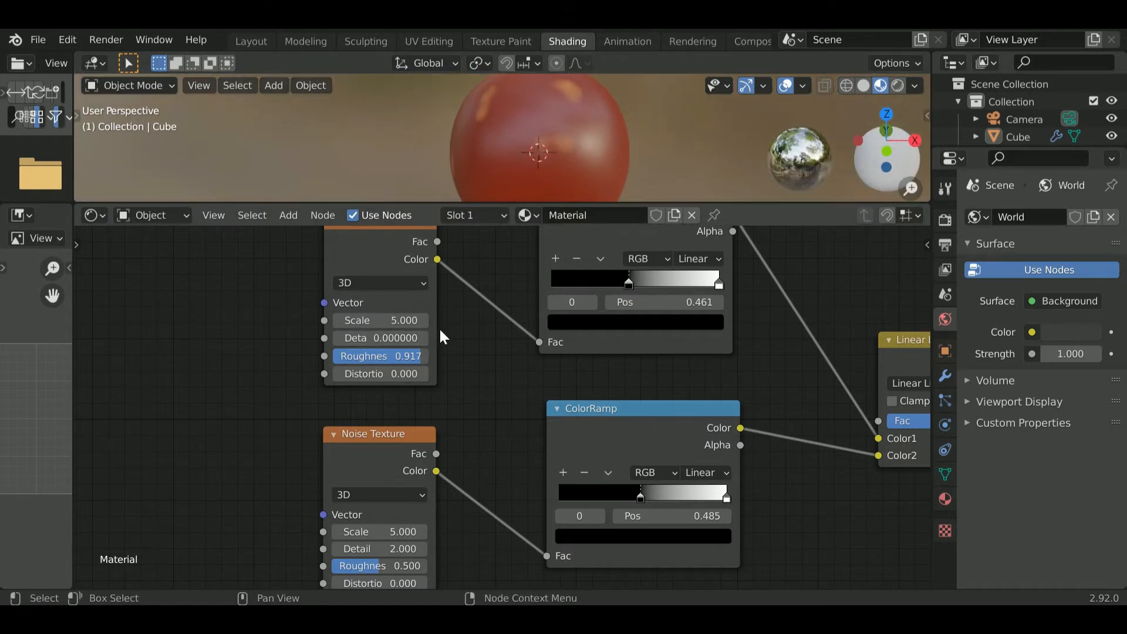
mouse_move(421, 320)
mouse_down()
mouse_move(479, 319)
mouse_move(469, 320)
mouse_up()
Set the lower Noise Texture's Detail to 11.4 and its Roughness to 0.2
middle_drag(448, 547, 443, 518)
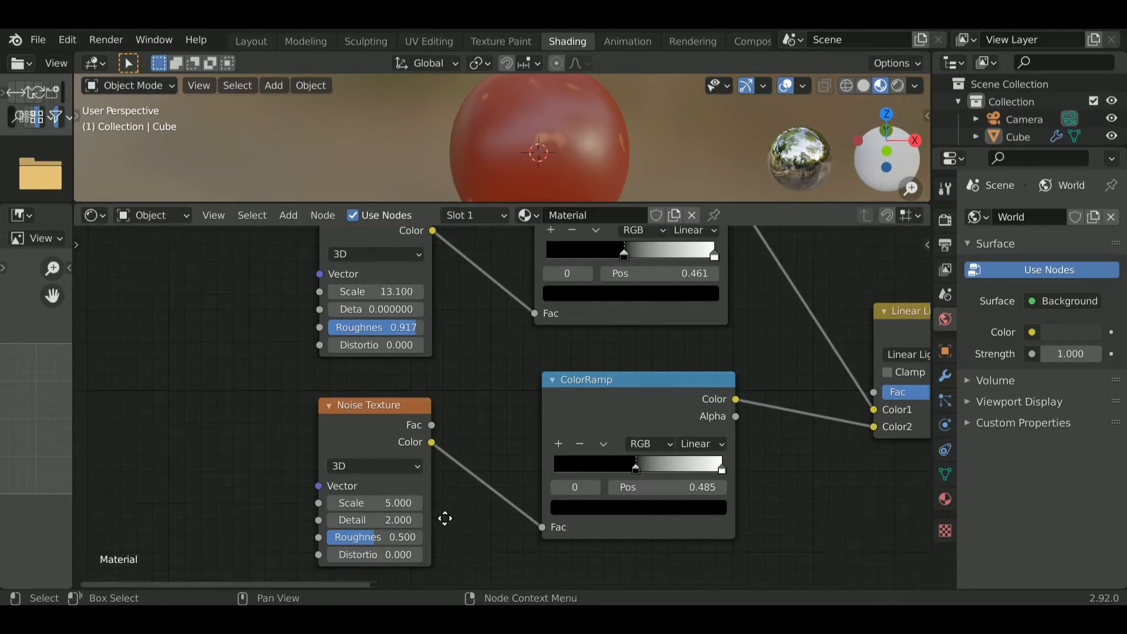
drag(411, 521, 437, 520)
drag(376, 538, 231, 487)
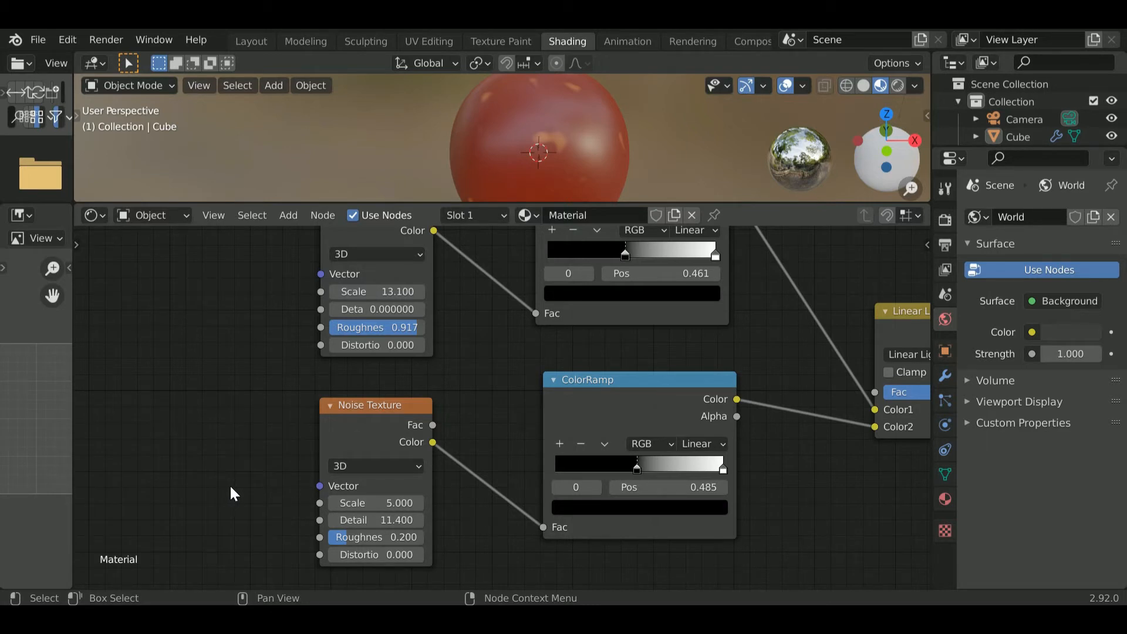
Add linked Texture Coordinate and Mapping nodes to the upper Noise Texture's Vector input
scroll(229, 492, down, 2)
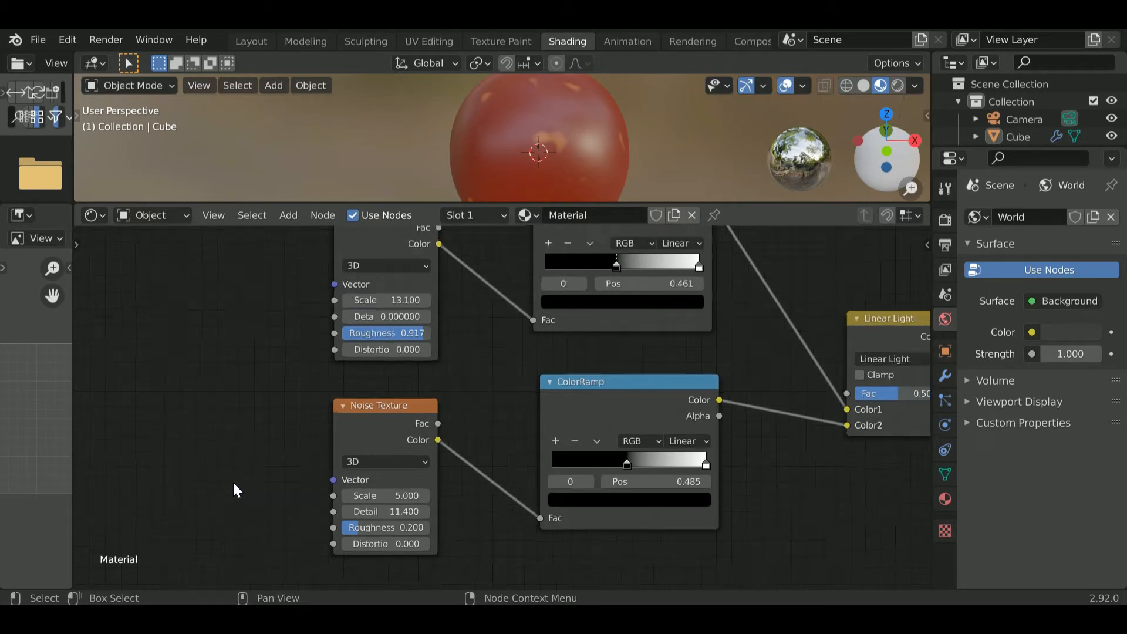
middle_drag(212, 331, 336, 397)
key(shift+a)
click(493, 310)
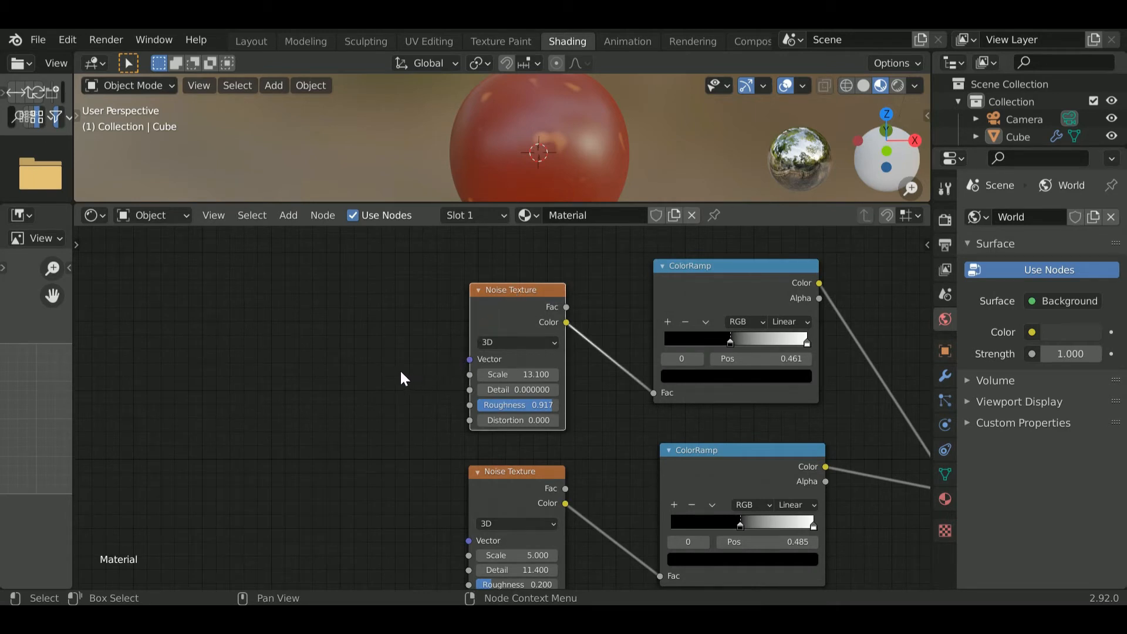
key(ctrl+t)
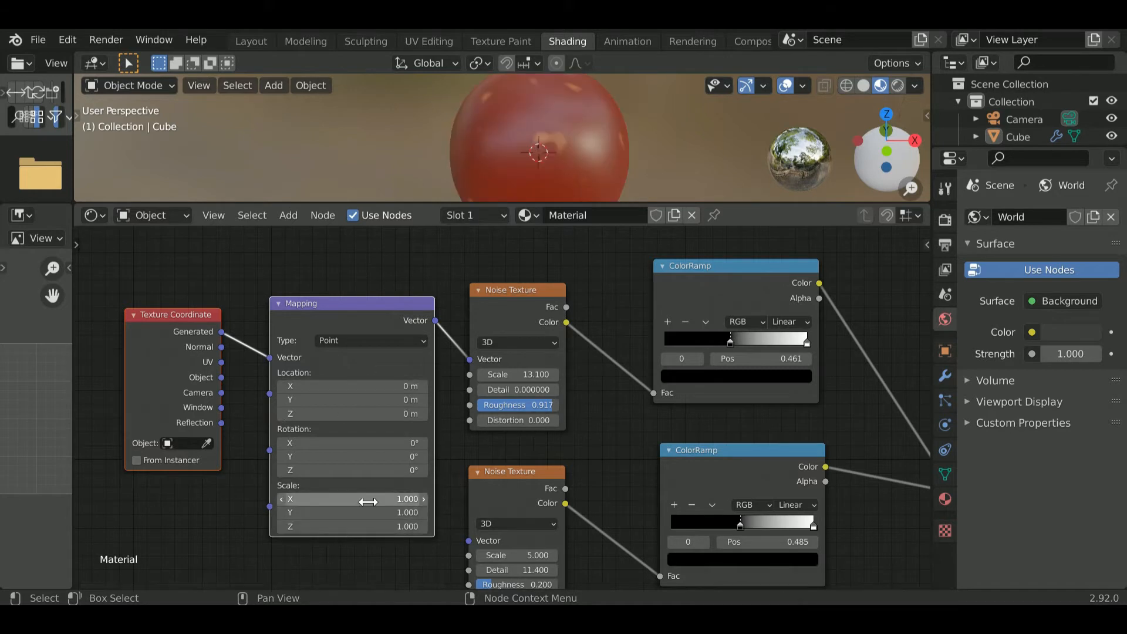
Set the Mapping node's X scale to 18 to stretch the noise into streaks
drag(368, 501, 417, 501)
middle_drag(485, 126, 527, 158)
scroll(550, 150, up, 3)
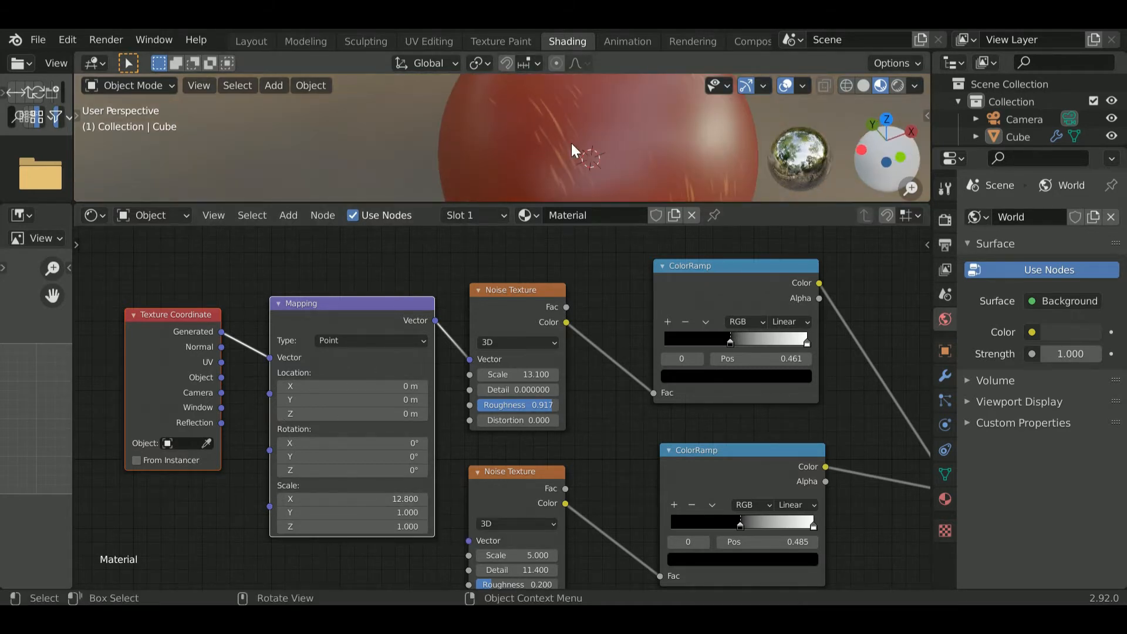
drag(367, 500, 397, 500)
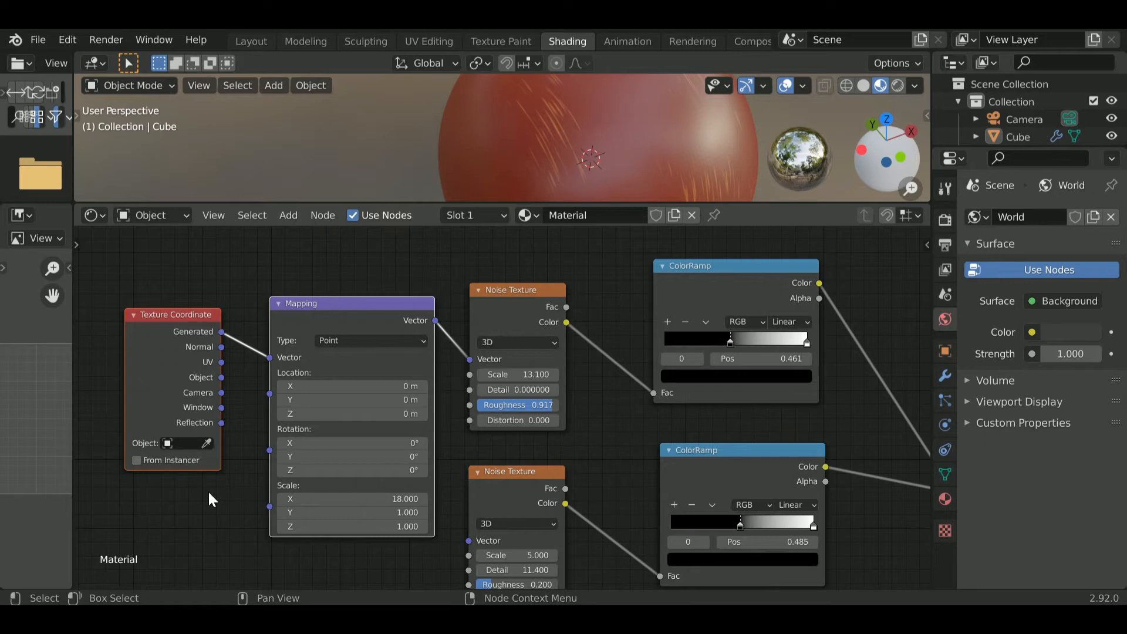
Move the Texture Coordinate node down and away from the Mapping node, and connect its UV output to Mapping's Vector input
click(234, 527)
scroll(233, 519, down, 5)
middle_drag(223, 493, 378, 335)
scroll(380, 333, down, 4)
click(449, 287)
drag(449, 288, 354, 431)
middle_drag(354, 431, 318, 491)
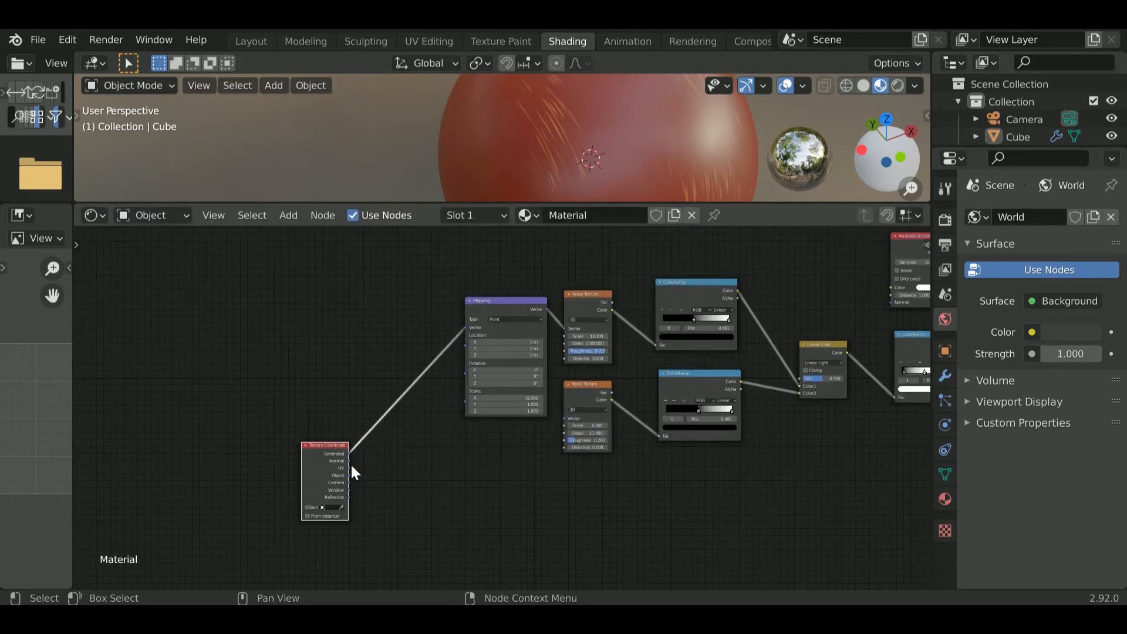
drag(350, 468, 464, 328)
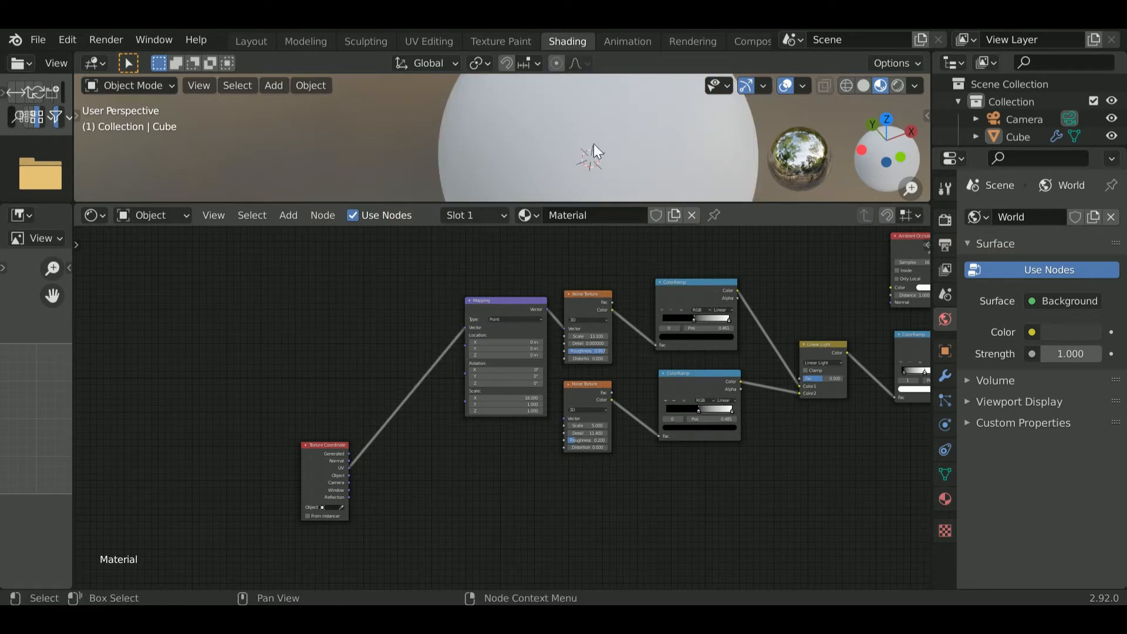
middle_drag(587, 154, 468, 164)
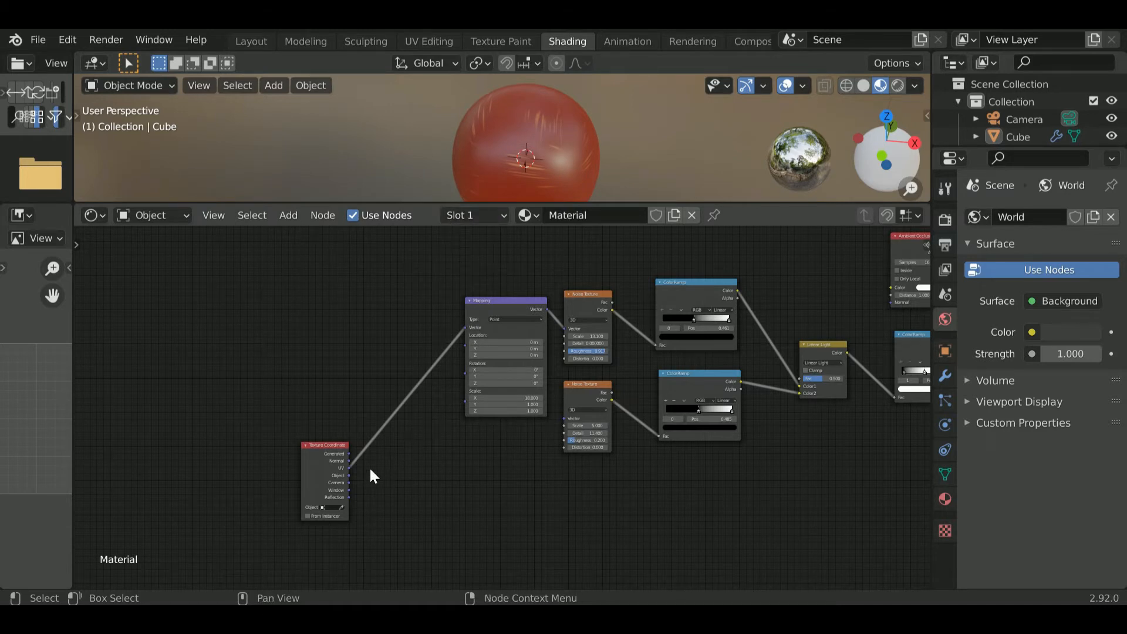
Connect the Texture Coordinate's UV output to the lower Noise Texture's Vector input and inspect the streaks on the object
scroll(399, 481, up, 3)
drag(257, 458, 600, 379)
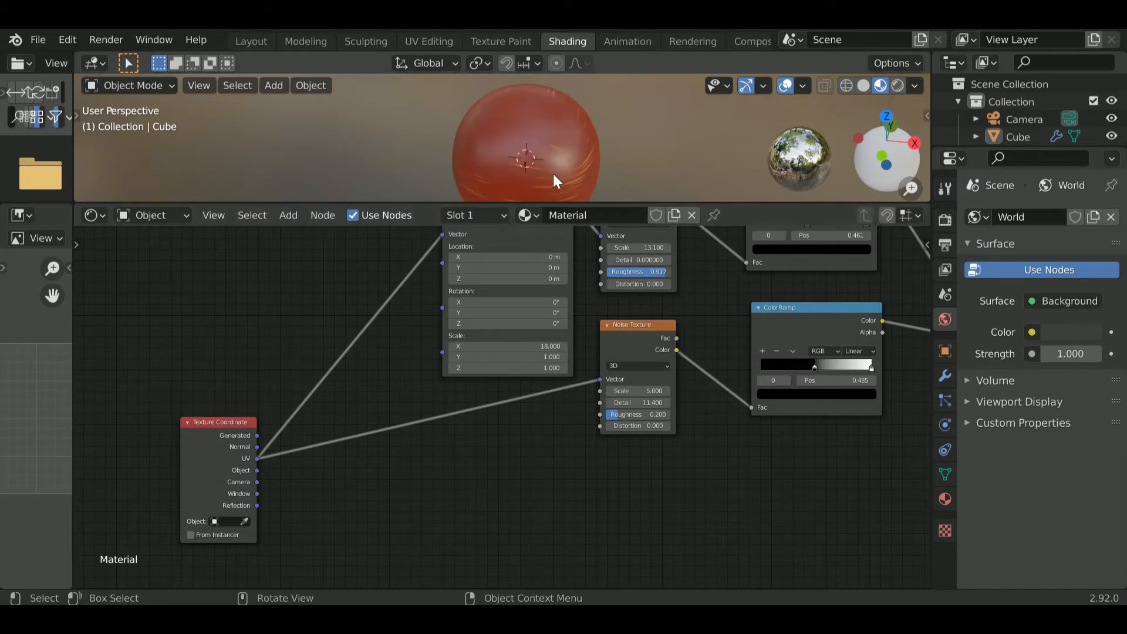
scroll(645, 181, up, 3)
middle_drag(647, 181, 588, 157)
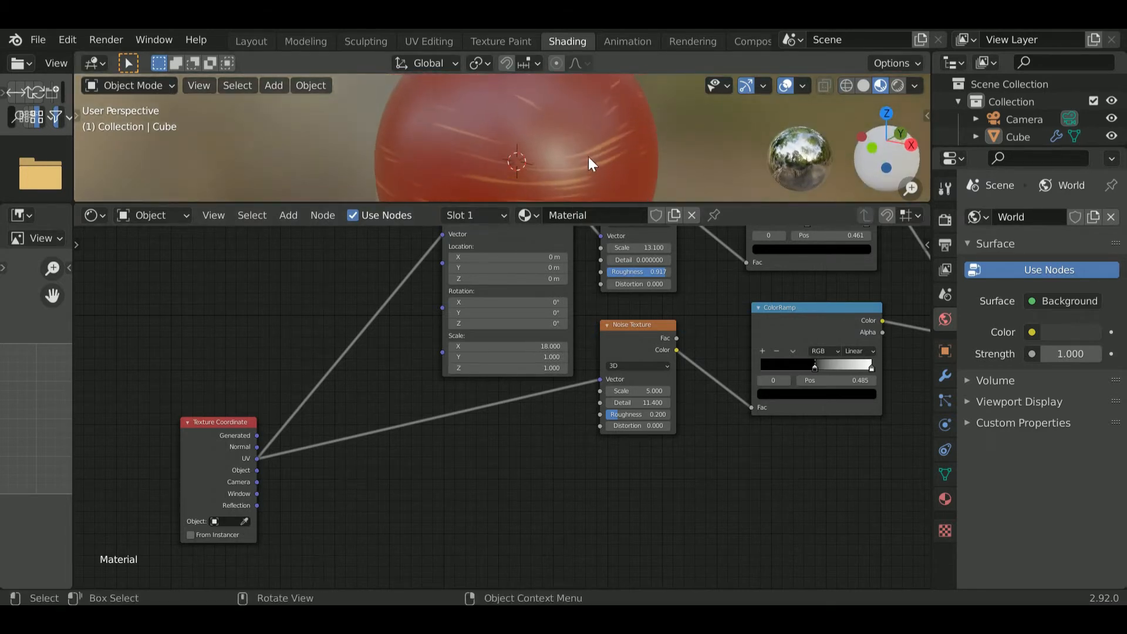
scroll(587, 158, down, 3)
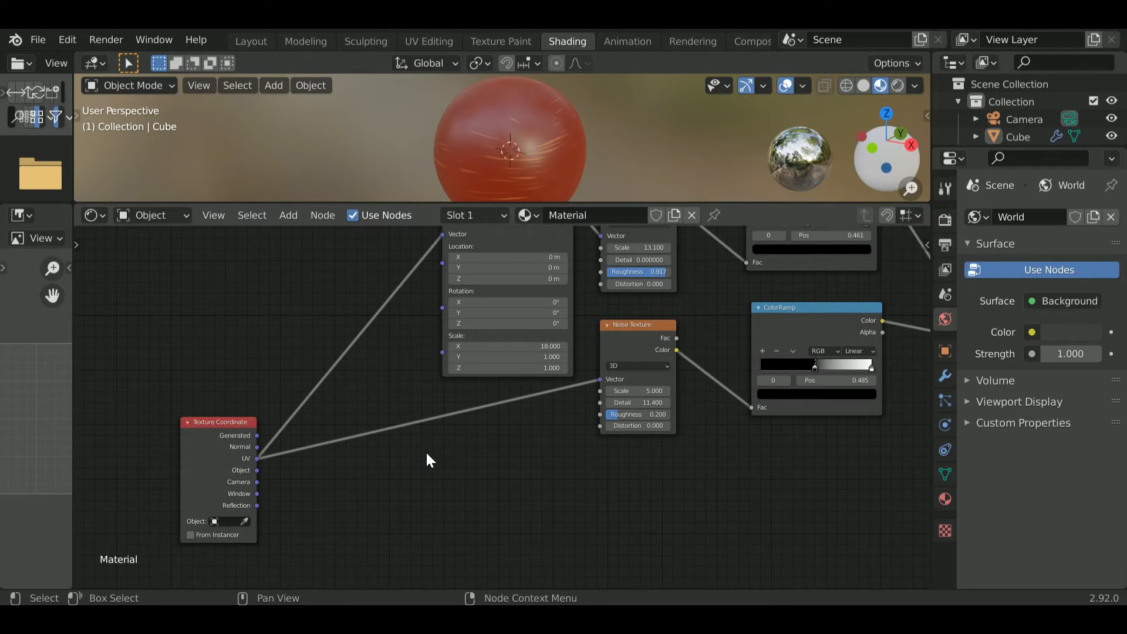
Add a Bump node between the color mixing nodes and the Principled BSDF, below the Multiply node
scroll(431, 460, down, 5)
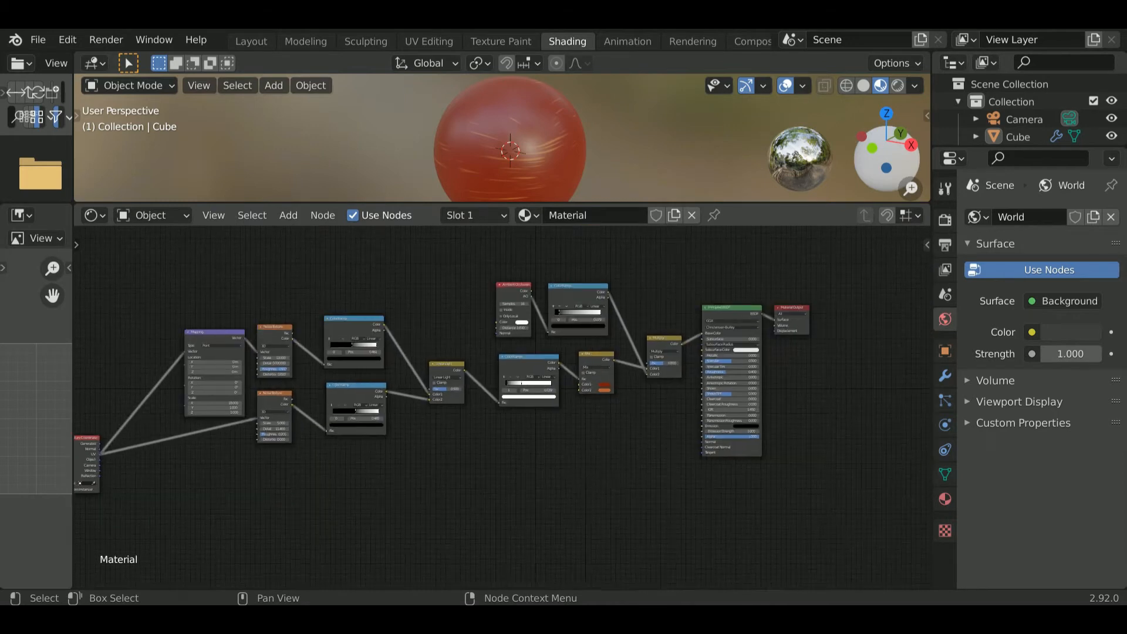
key(shift+a)
click(558, 430)
text(bum)
key(Return)
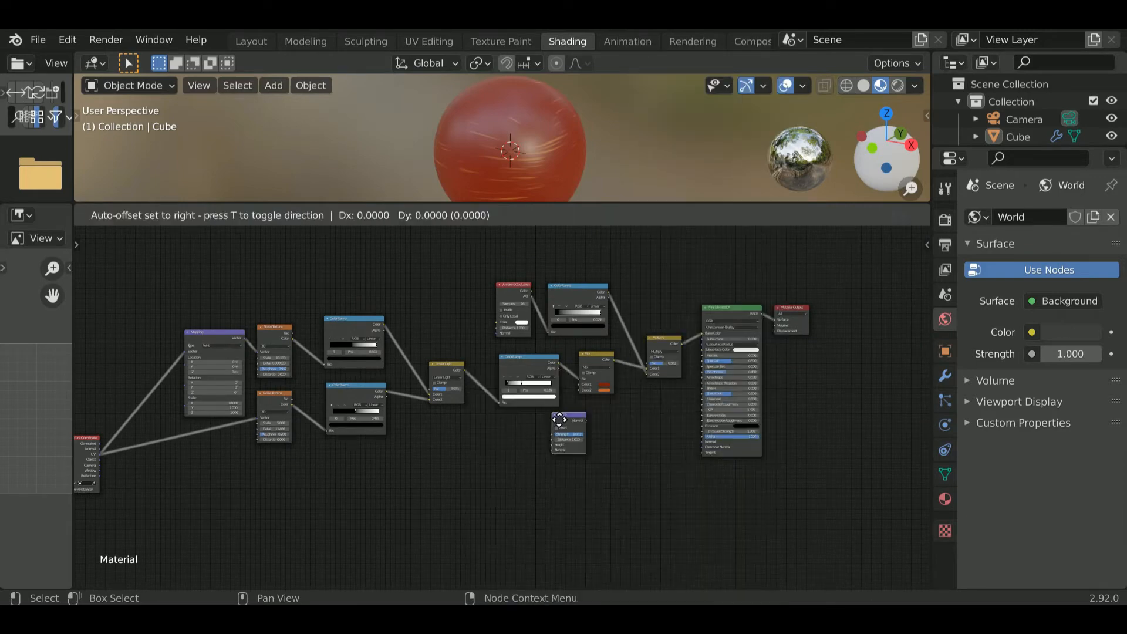
click(646, 455)
Reposition the Bump node beside the Principled BSDF and connect its Normal output to the shader's Normal input
scroll(646, 458, up, 5)
key(g)
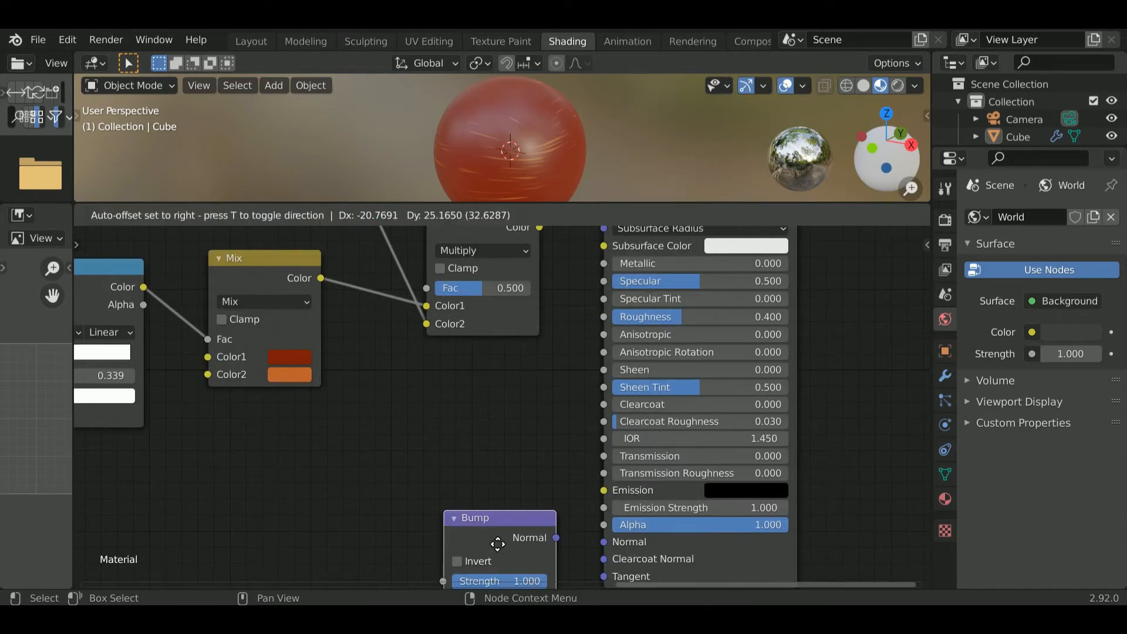
click(561, 572)
drag(538, 521, 604, 541)
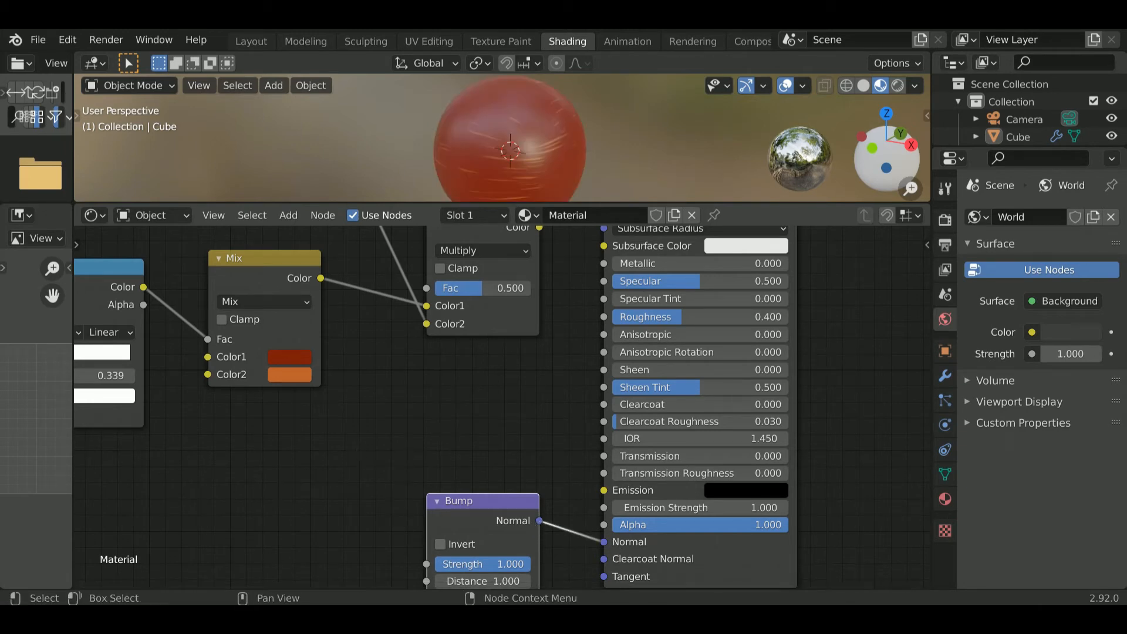
Add a Math node ahead of the Bump node
middle_drag(409, 447, 505, 361)
key(shift+a)
click(326, 404)
text(math)
key(Return)
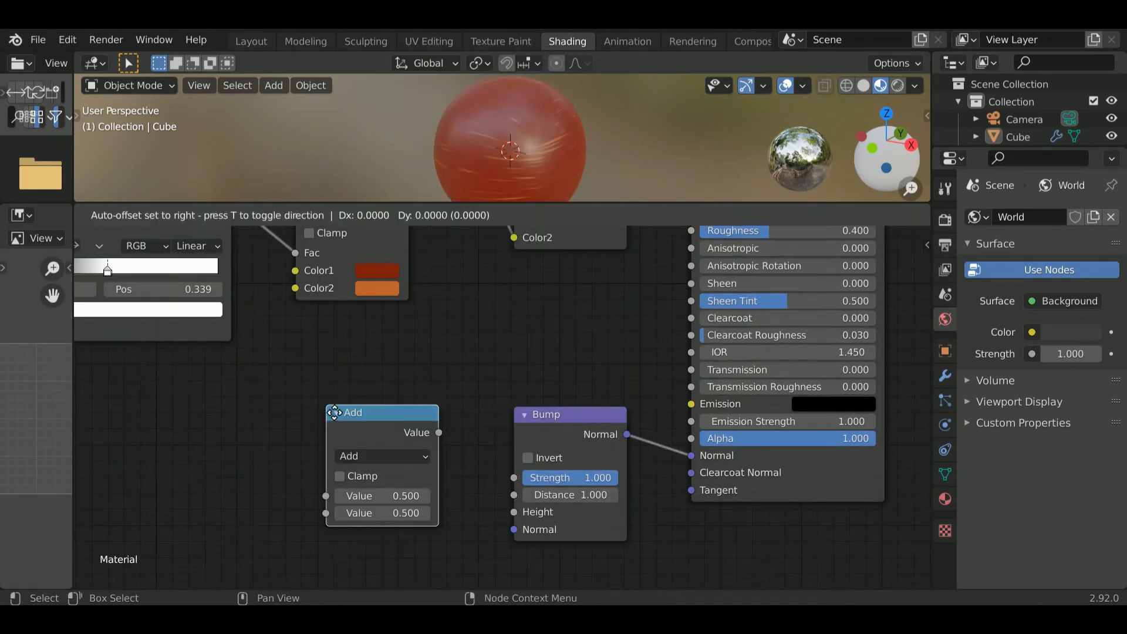
click(337, 449)
Connect the Math node's Value output to the Bump node's Distance and set the math operation to Multiply
drag(437, 466, 480, 488)
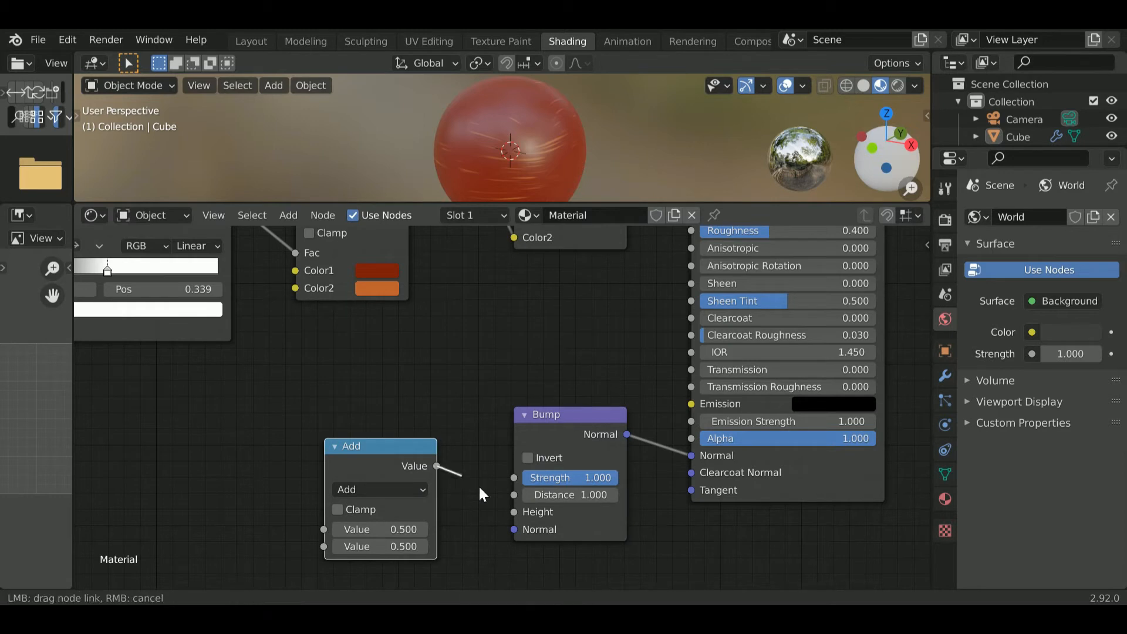
drag(399, 510, 396, 494)
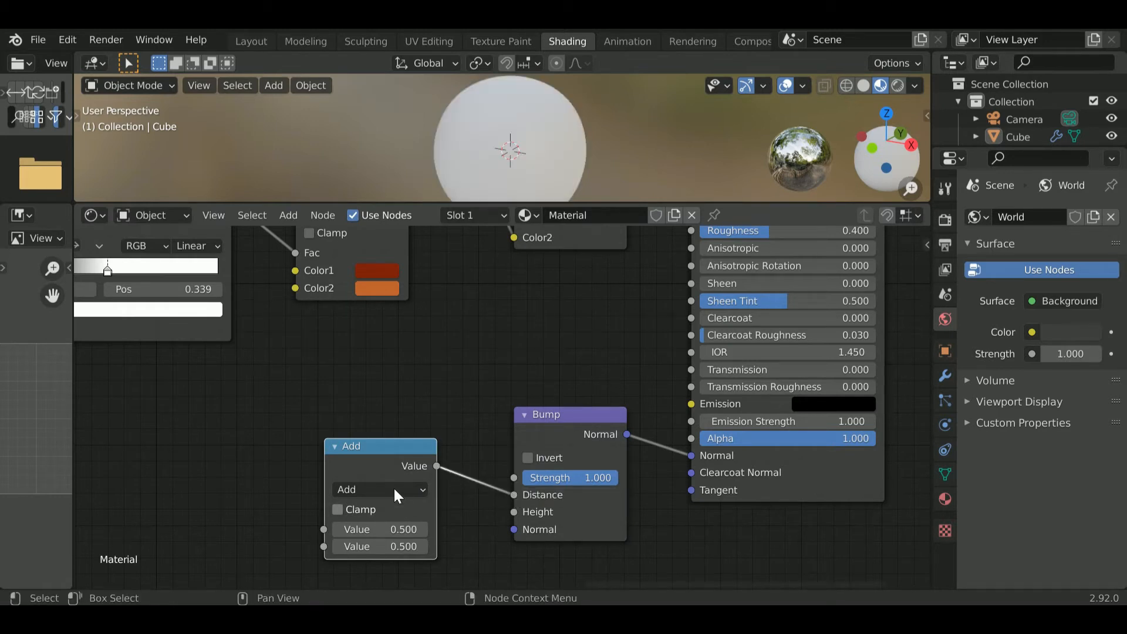
click(394, 489)
click(381, 320)
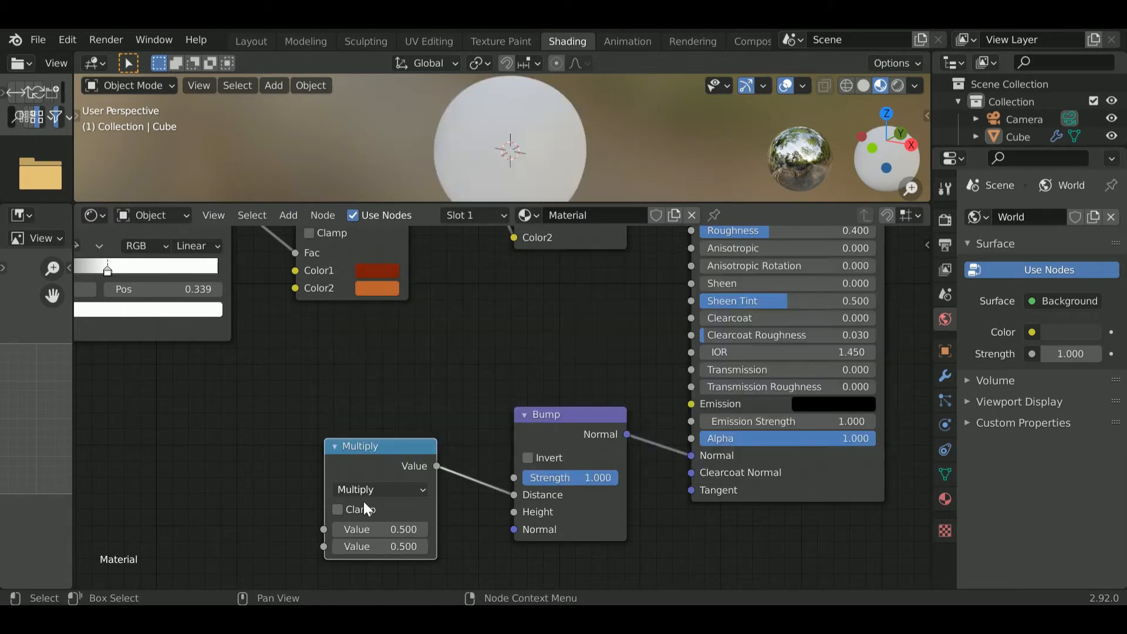
Add a ColorRamp node ahead of the Multiply math node that feeds the Bump node
key(Home)
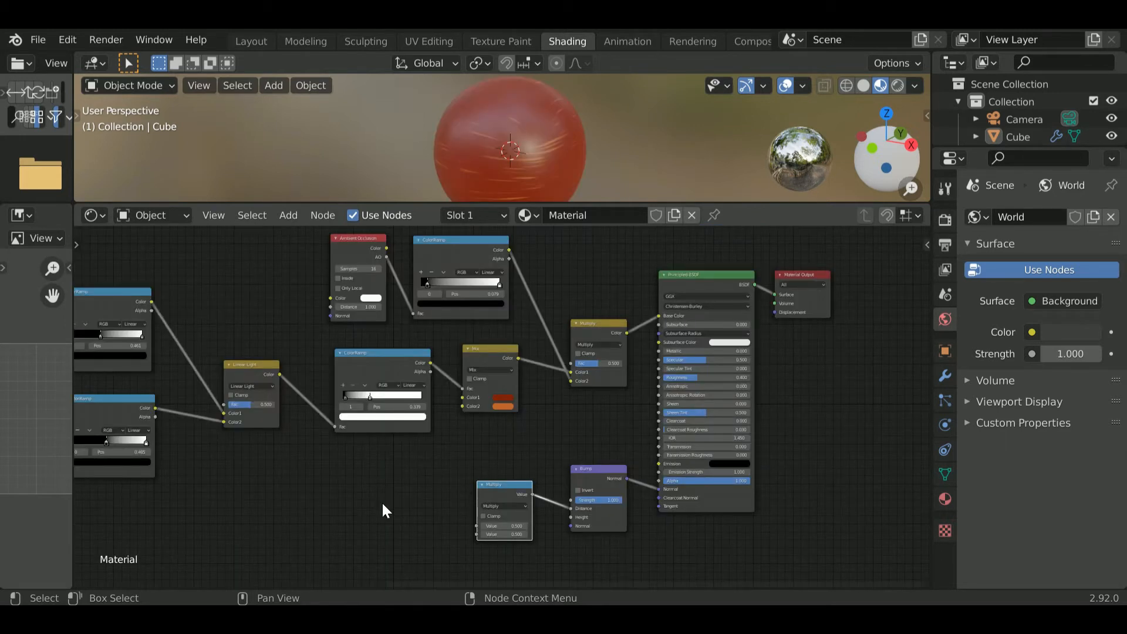
scroll(289, 393, down, 2)
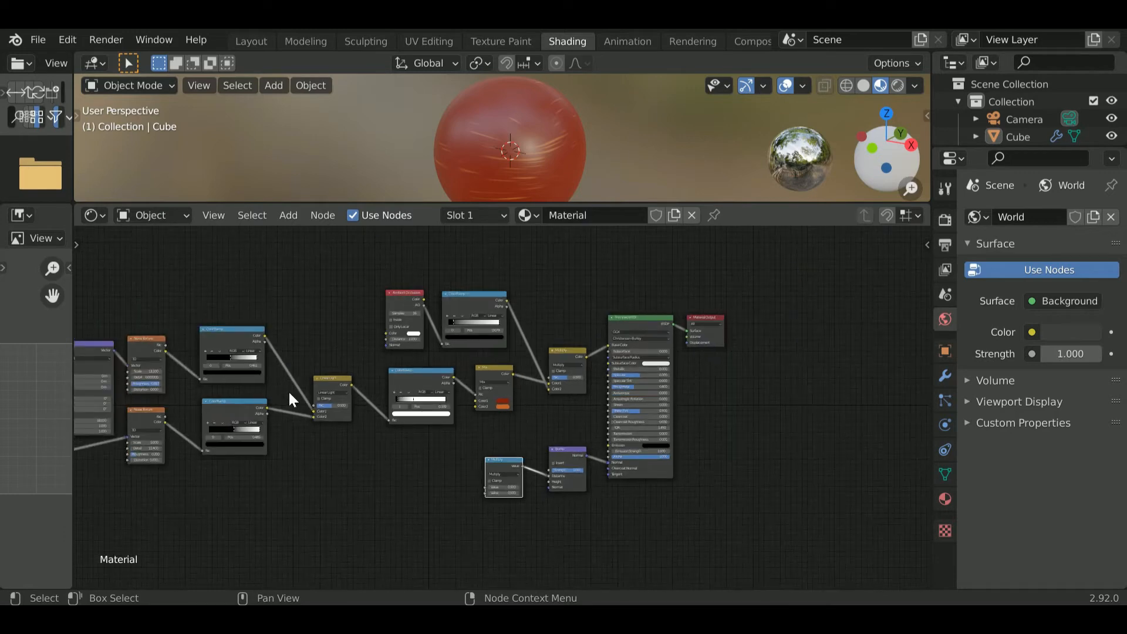
scroll(291, 403, up, 2)
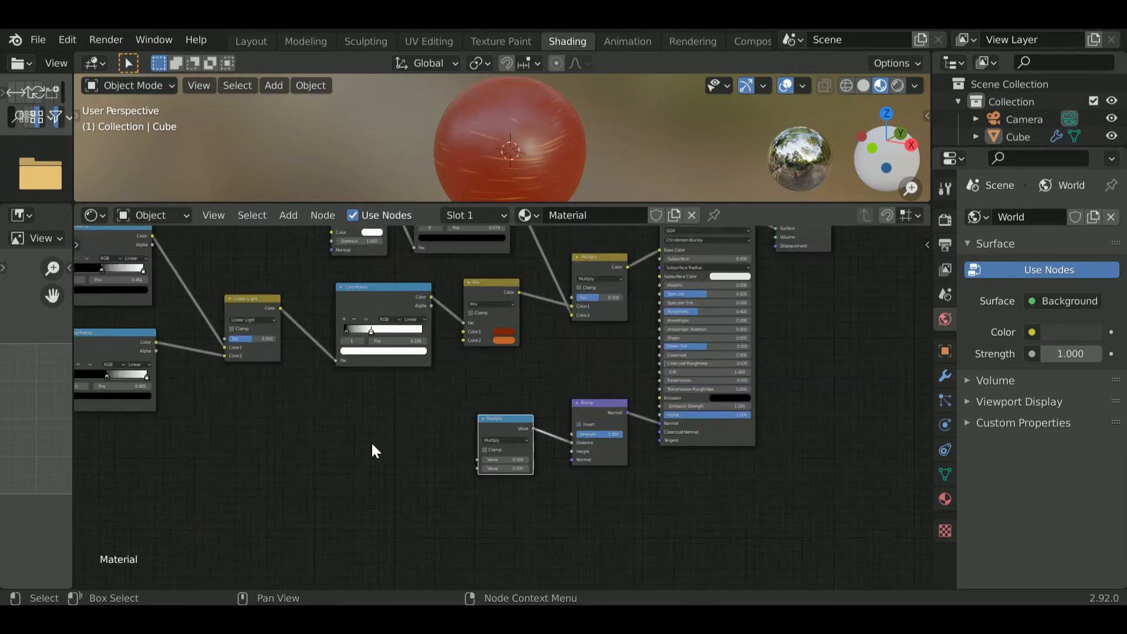
key(shift+a)
click(328, 403)
text(colo)
key(Down)
key(Return)
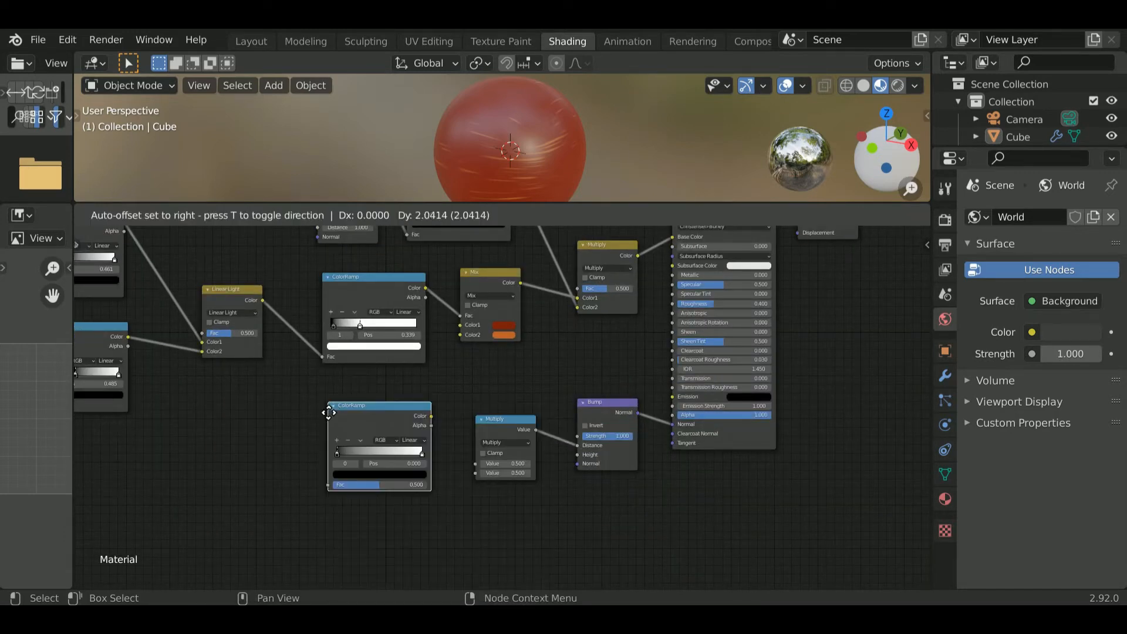
click(435, 483)
Connect the new ColorRamp's Color to the Multiply node's first Value, then move its black stop inward and its white stop to 0.403
scroll(384, 486, up, 5)
drag(449, 462, 580, 453)
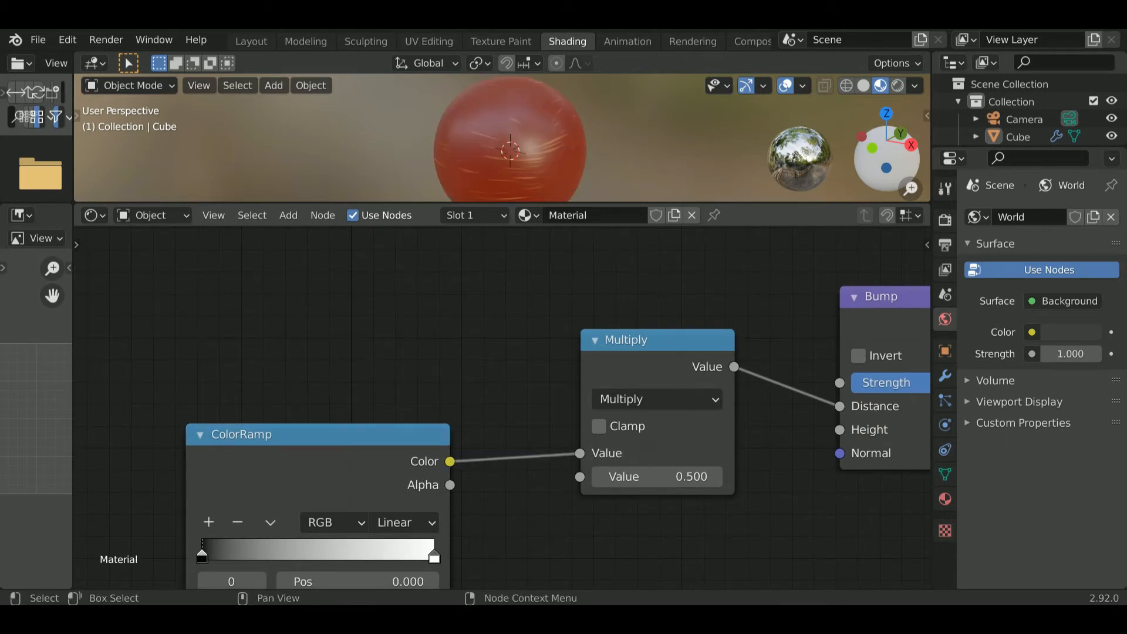
drag(192, 565, 338, 424)
drag(437, 410, 370, 433)
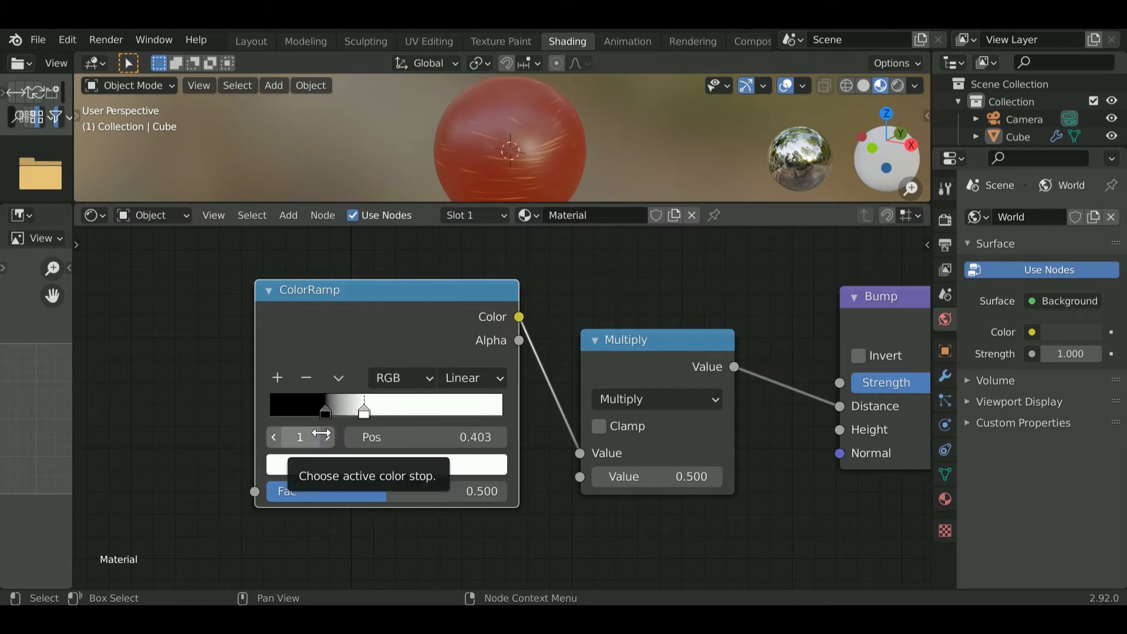
Add a Math node ahead of the ColorRamp in the bump chain
middle_drag(170, 395, 355, 382)
key(shift+a)
click(227, 378)
text(abs)
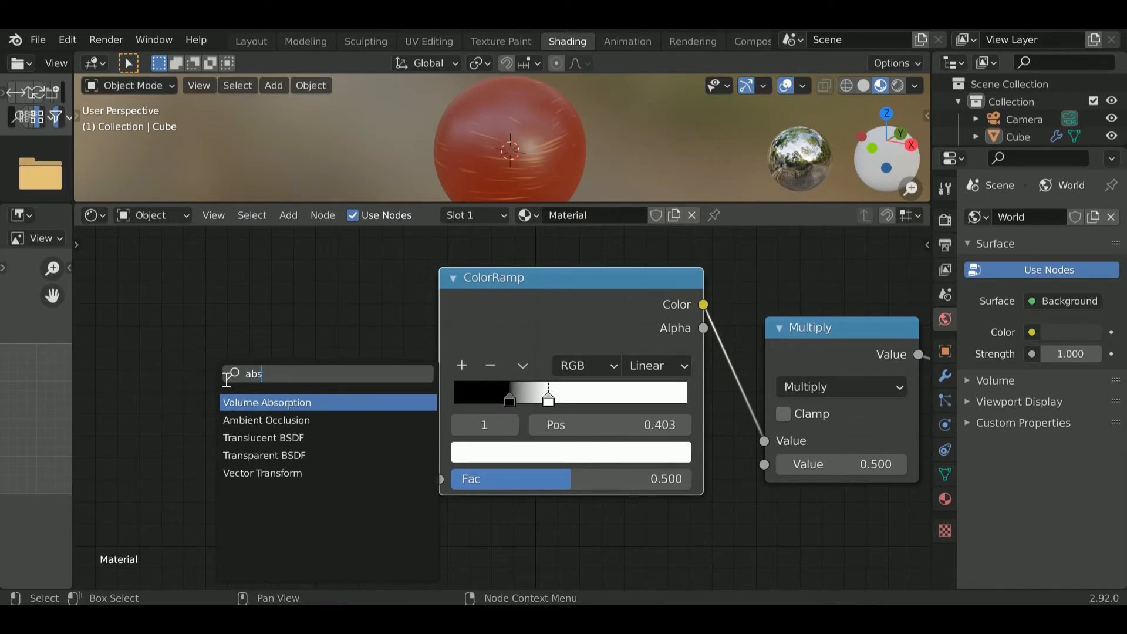
key(BackSpace)
key(BackSpace)
key(BackSpace)
text(add)
key(Return)
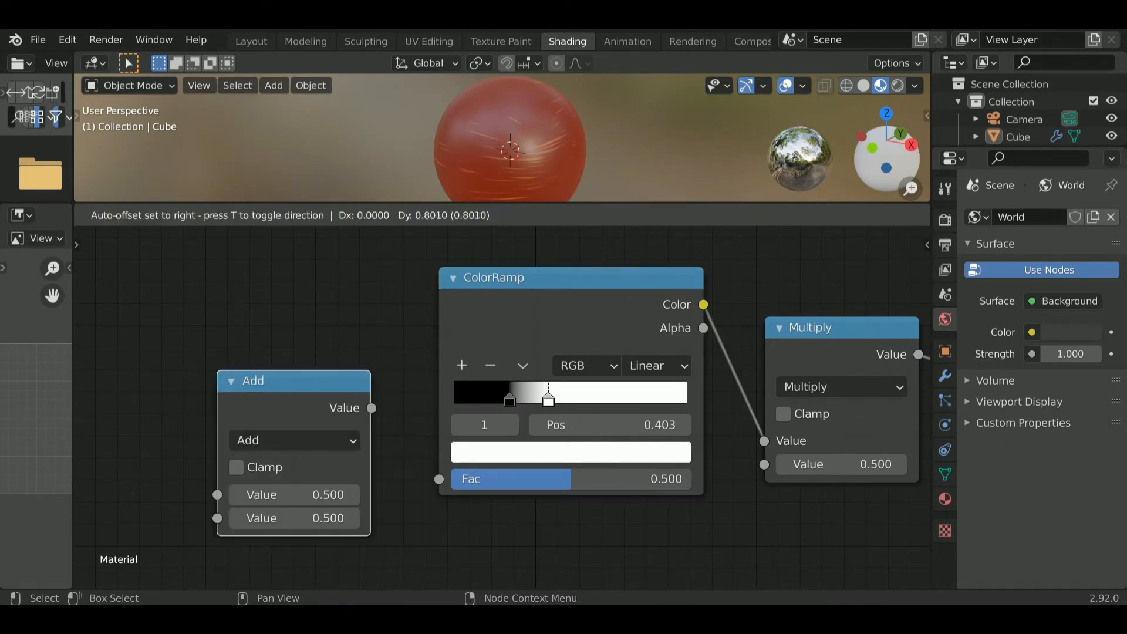
click(371, 408)
Connect the new Math node's Value output to the ColorRamp's Fac and set its operation to Absolute
drag(372, 407, 400, 434)
drag(429, 489, 431, 490)
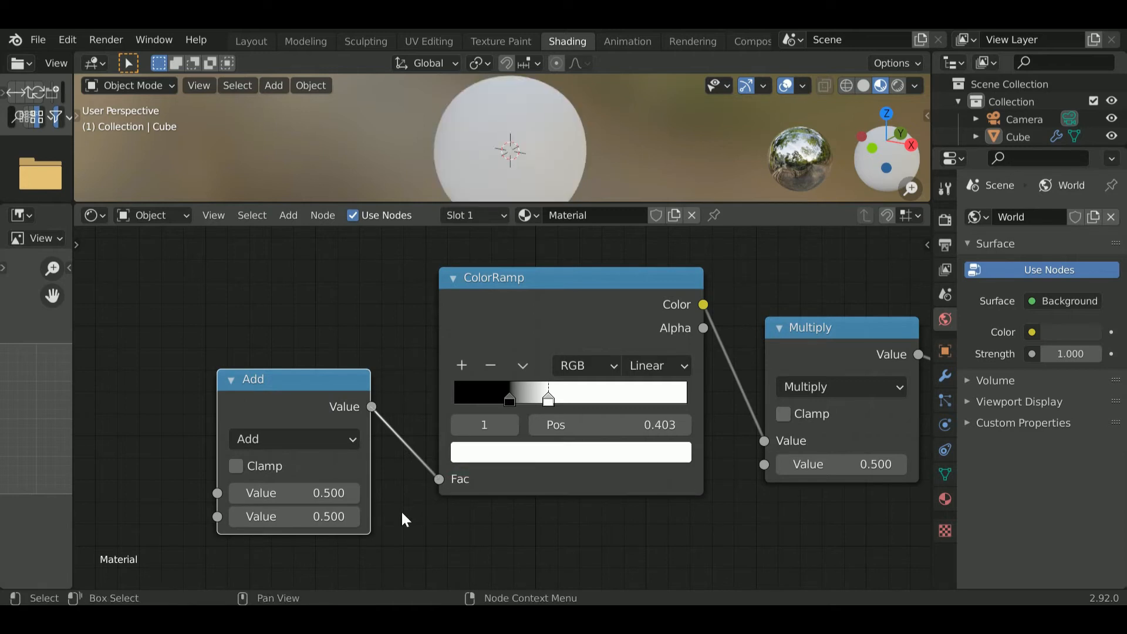
click(308, 442)
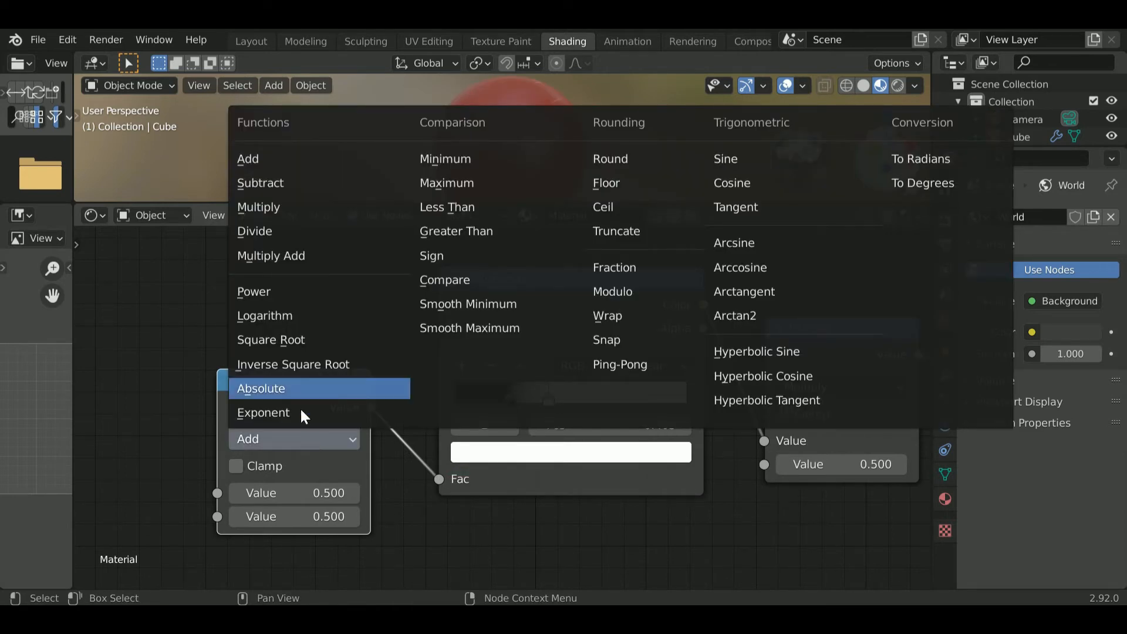
click(301, 389)
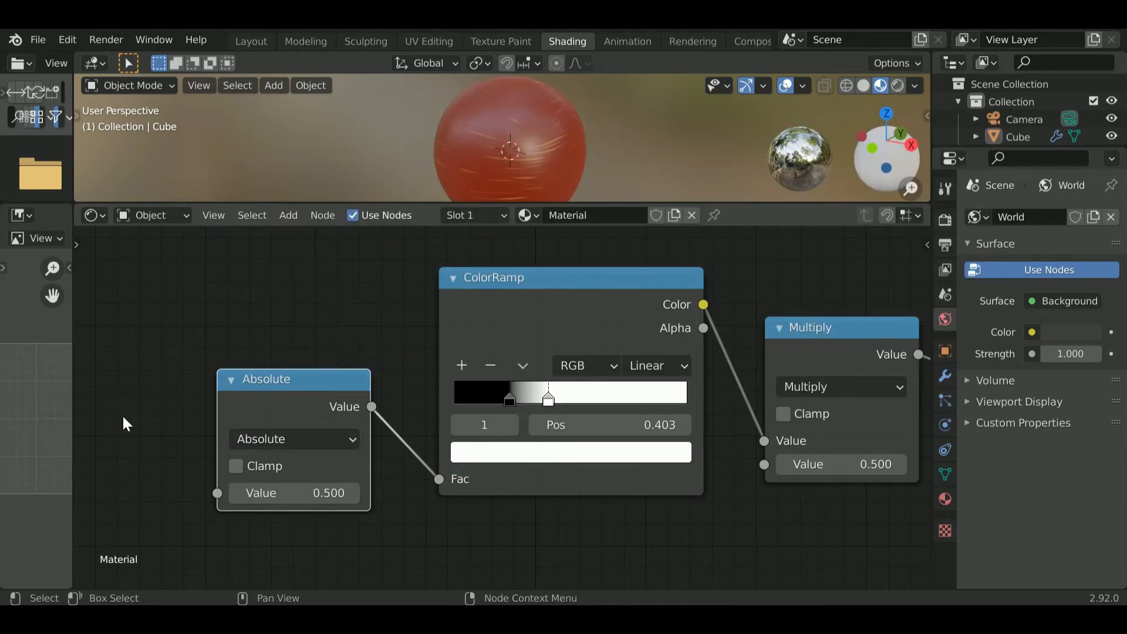
middle_drag(141, 431, 293, 390)
key(shift+d)
click(202, 359)
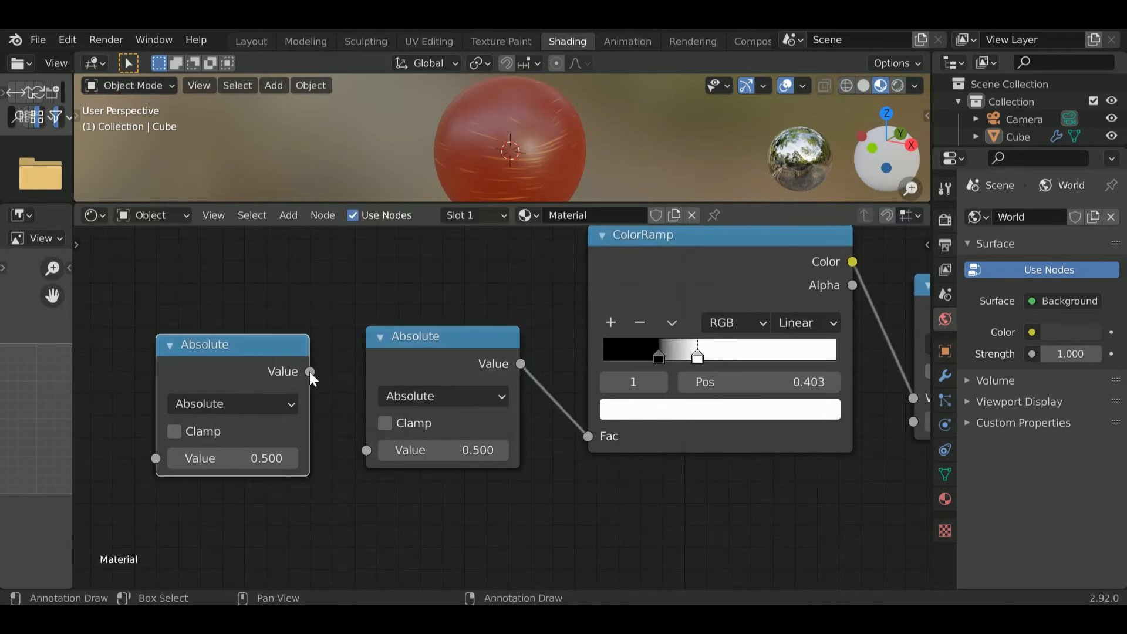
drag(310, 371, 366, 450)
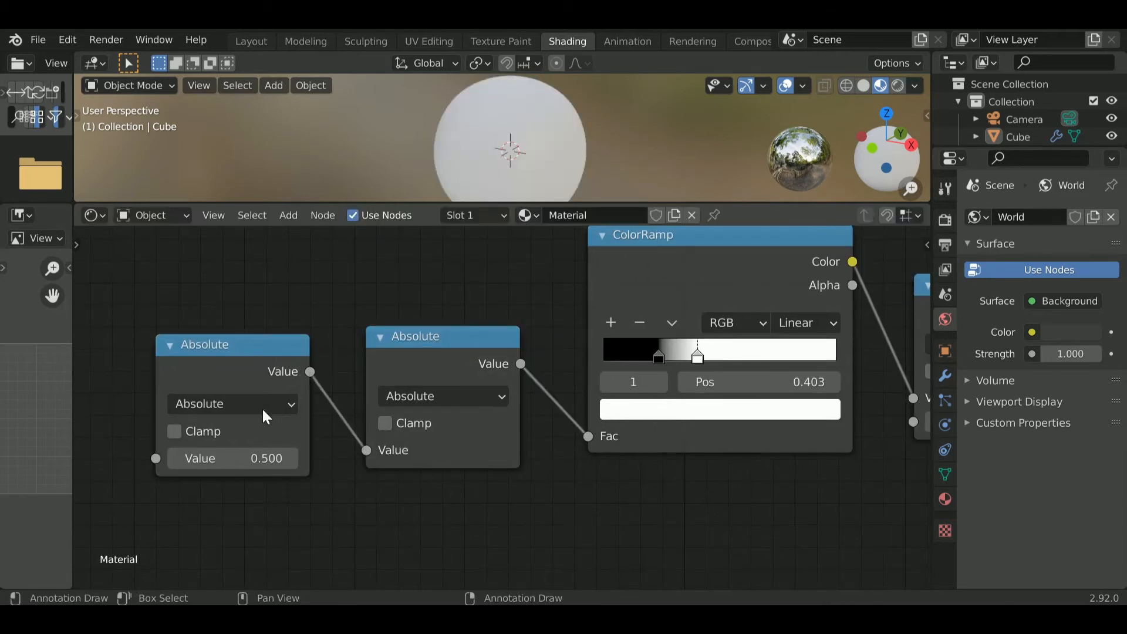
click(262, 407)
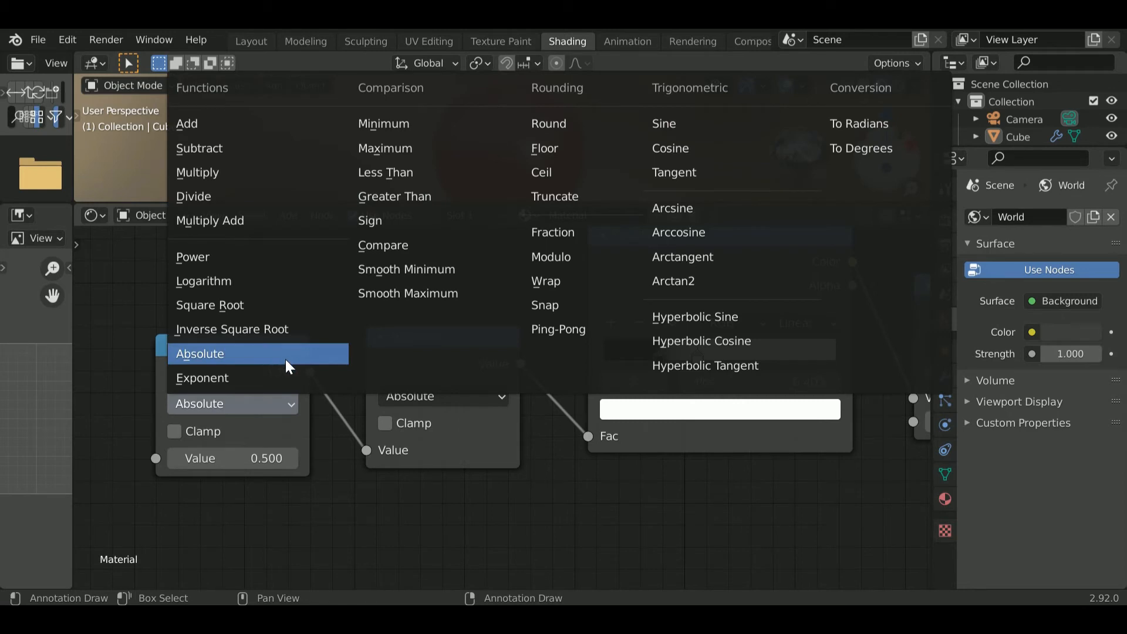
scroll(292, 354, up, 5)
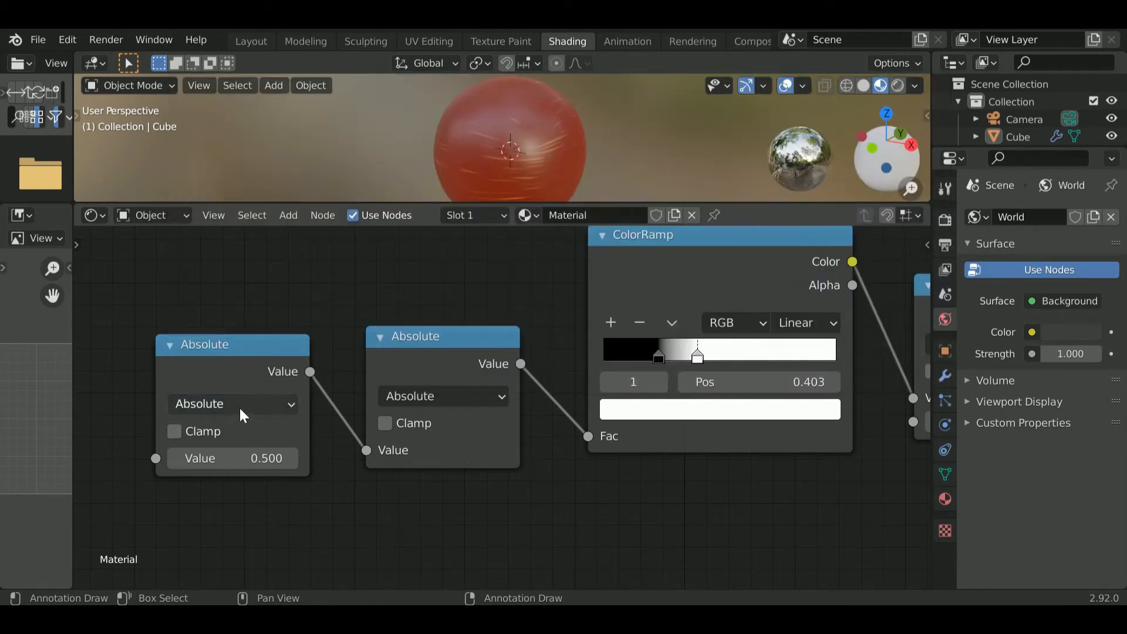
scroll(240, 408, down, 3)
click(335, 405)
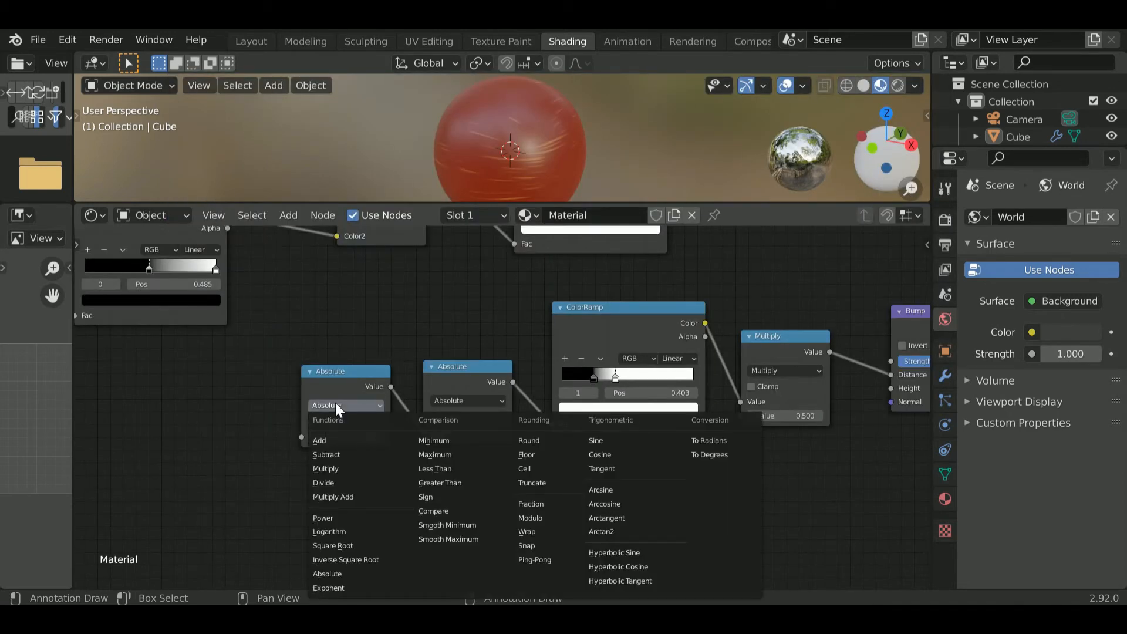
click(340, 439)
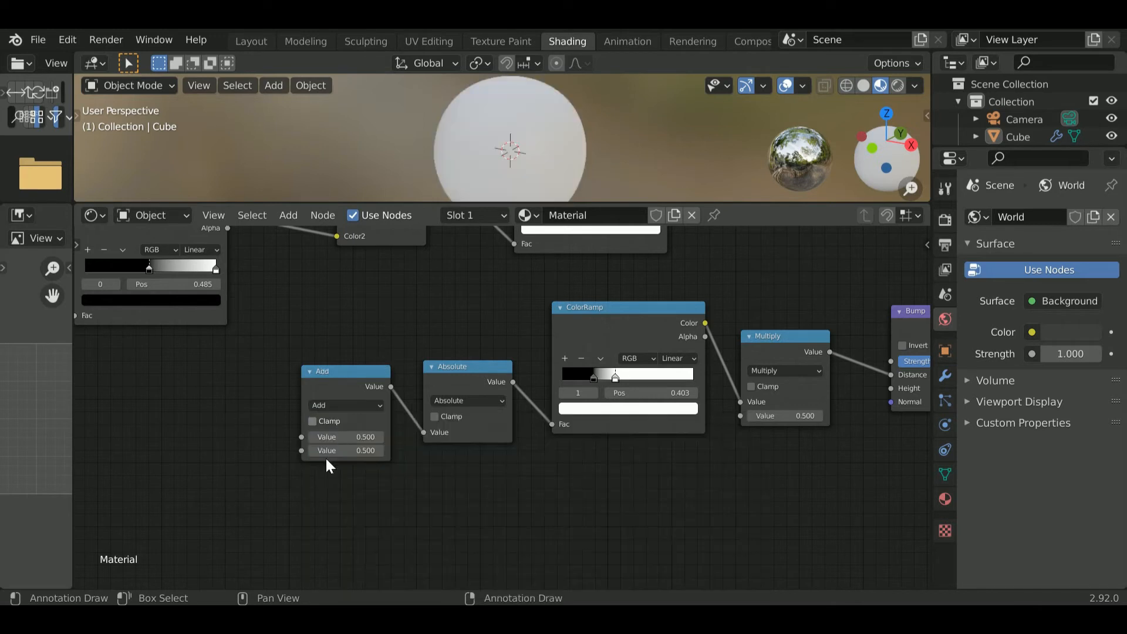
key(x)
Add a Separate XYZ node ahead of the Absolute node and connect its X output to the Absolute node's Value
key(shift+a)
click(317, 411)
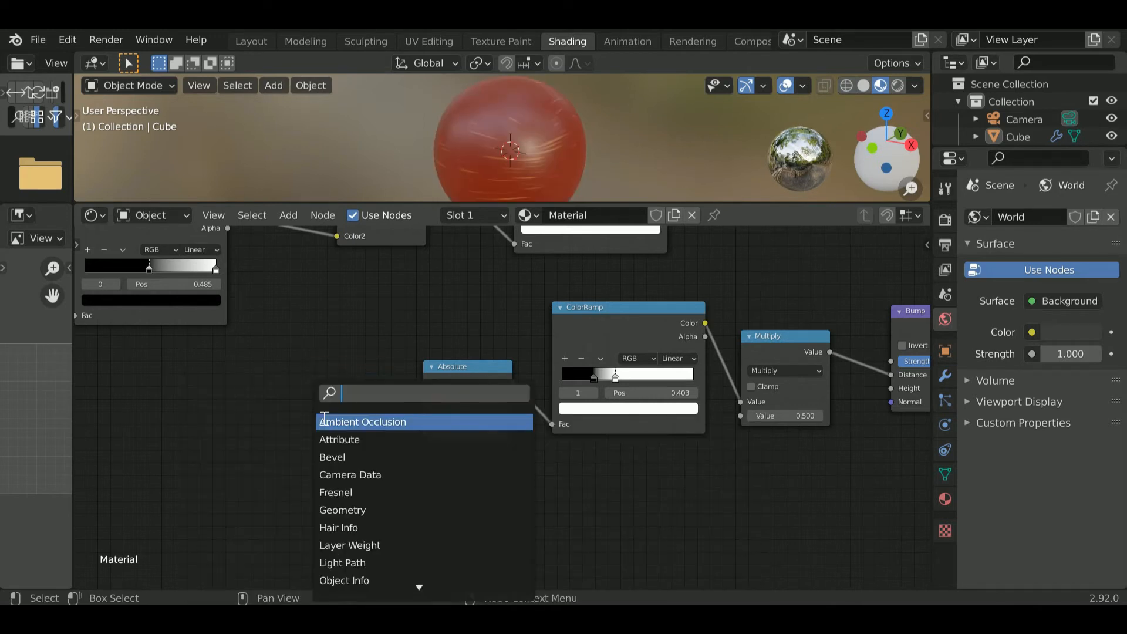
text(sep)
key(Down)
key(Down)
key(Return)
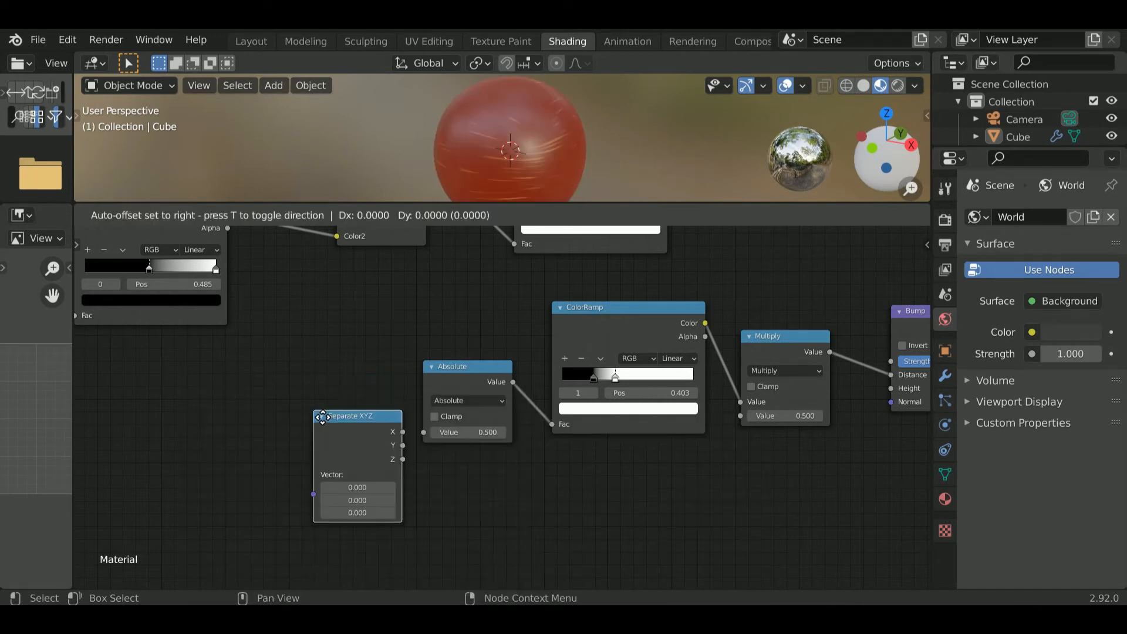
click(303, 371)
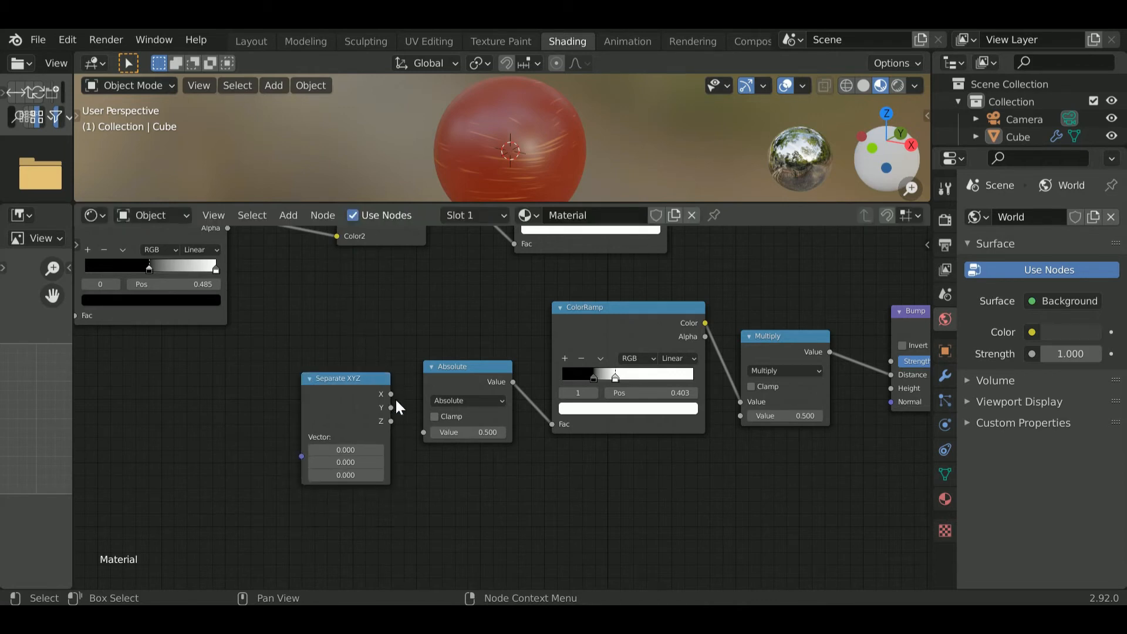
drag(394, 396, 424, 432)
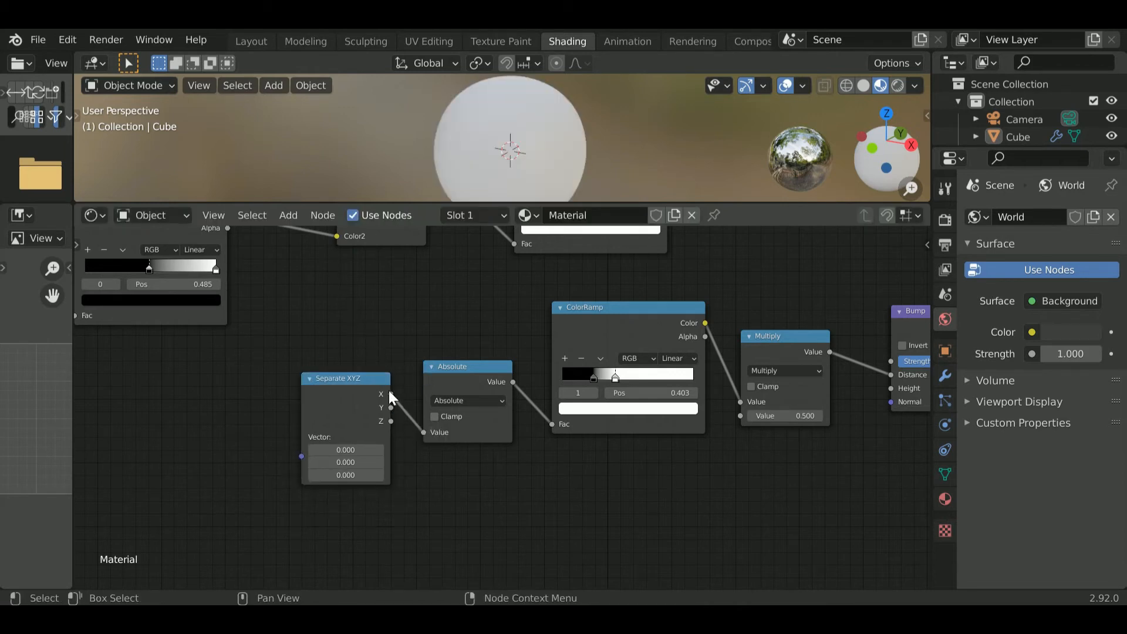
Add a Vector Math node ahead of the Separate XYZ node
scroll(270, 337, down, 4)
middle_drag(269, 337, 560, 505)
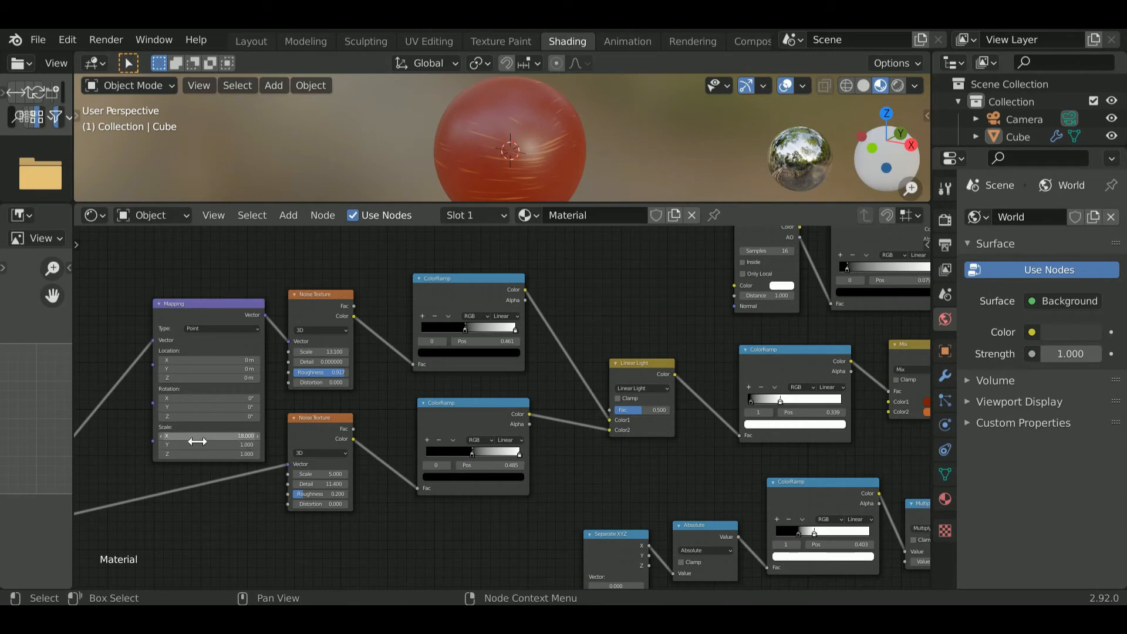
scroll(375, 455, up, 6)
middle_drag(619, 556, 380, 396)
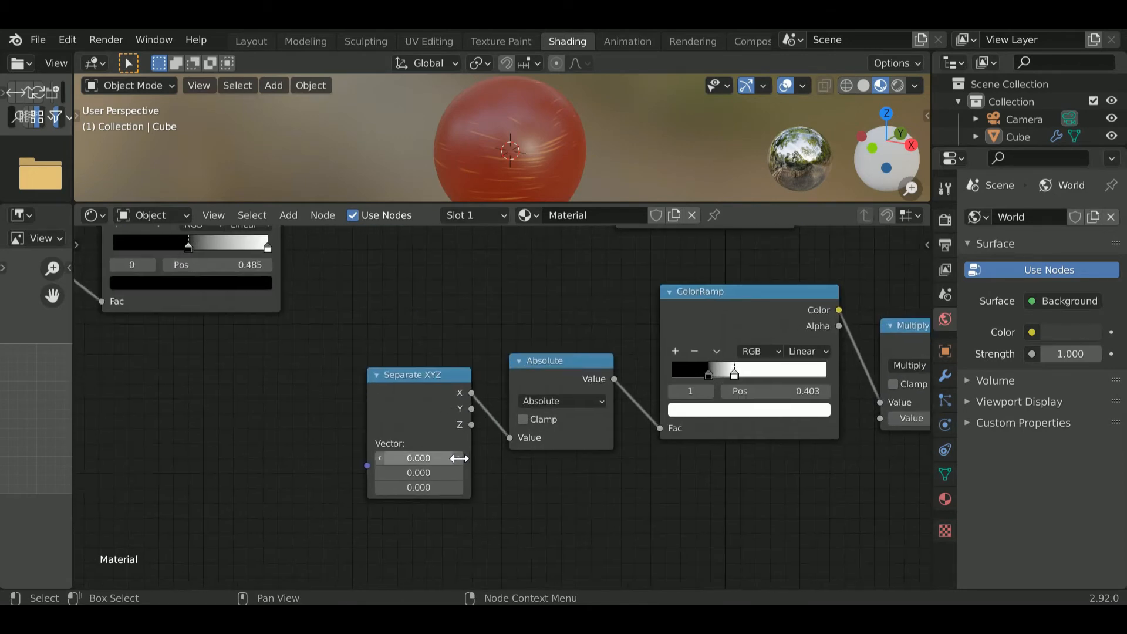
key(shift+a)
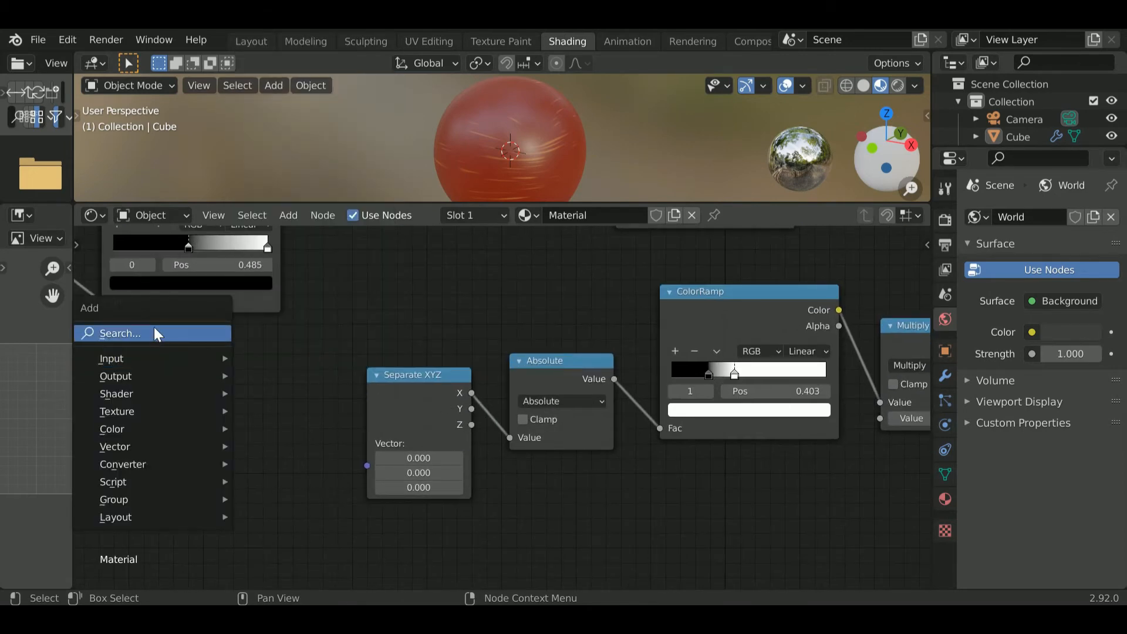
click(155, 334)
text(scale)
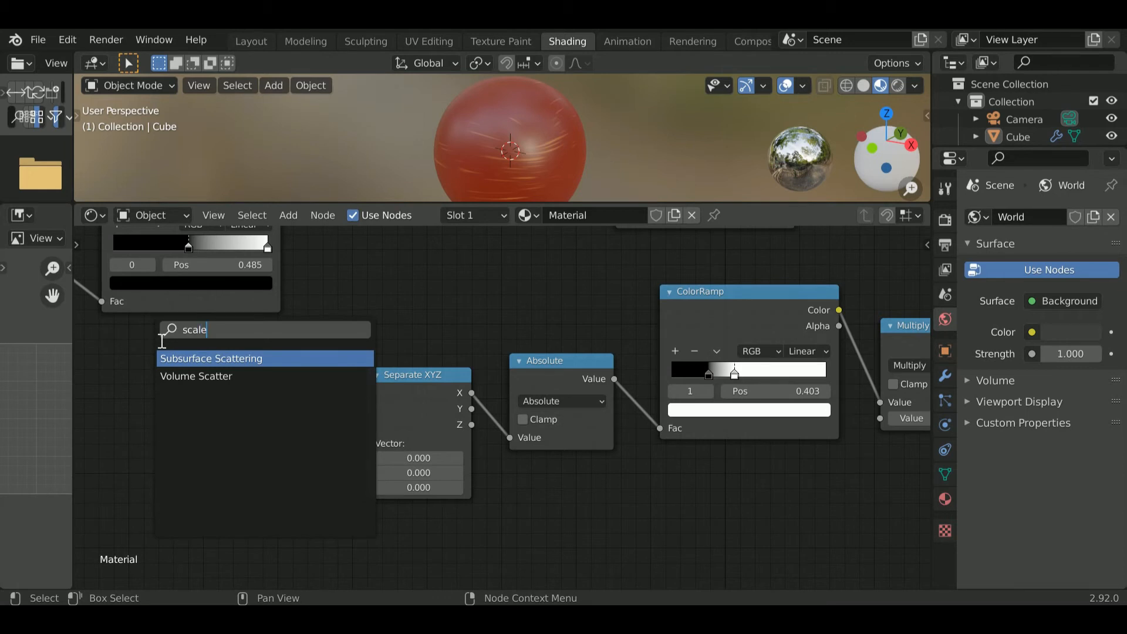
key(BackSpace)
key(BackSpace)
key(BackSpace)
key(BackSpace)
key(BackSpace)
text(math)
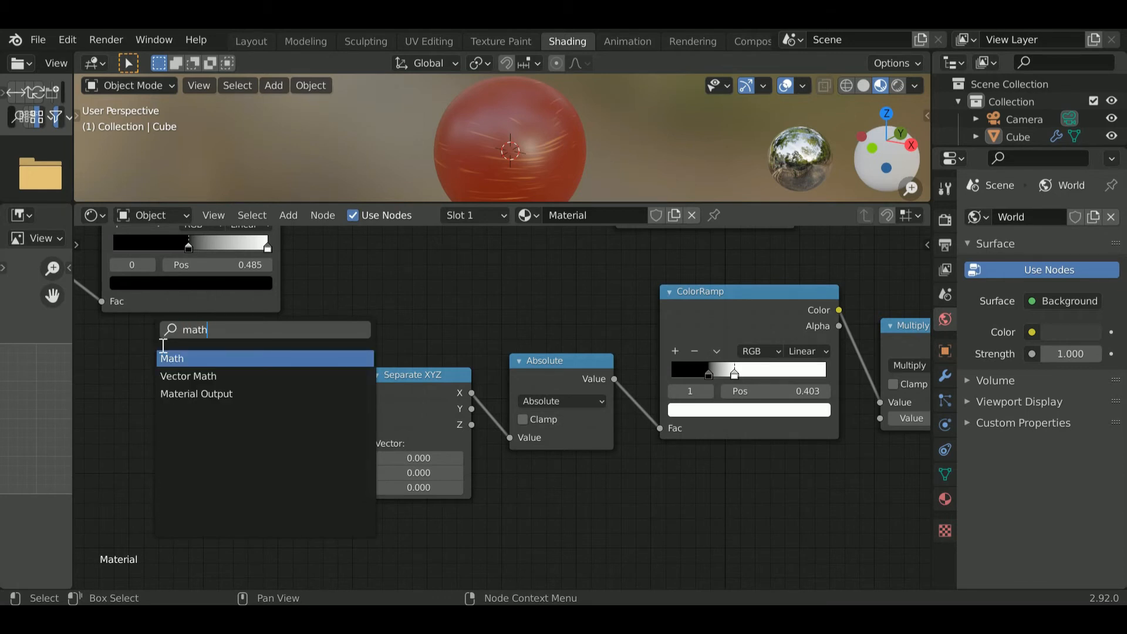
click(188, 376)
click(247, 462)
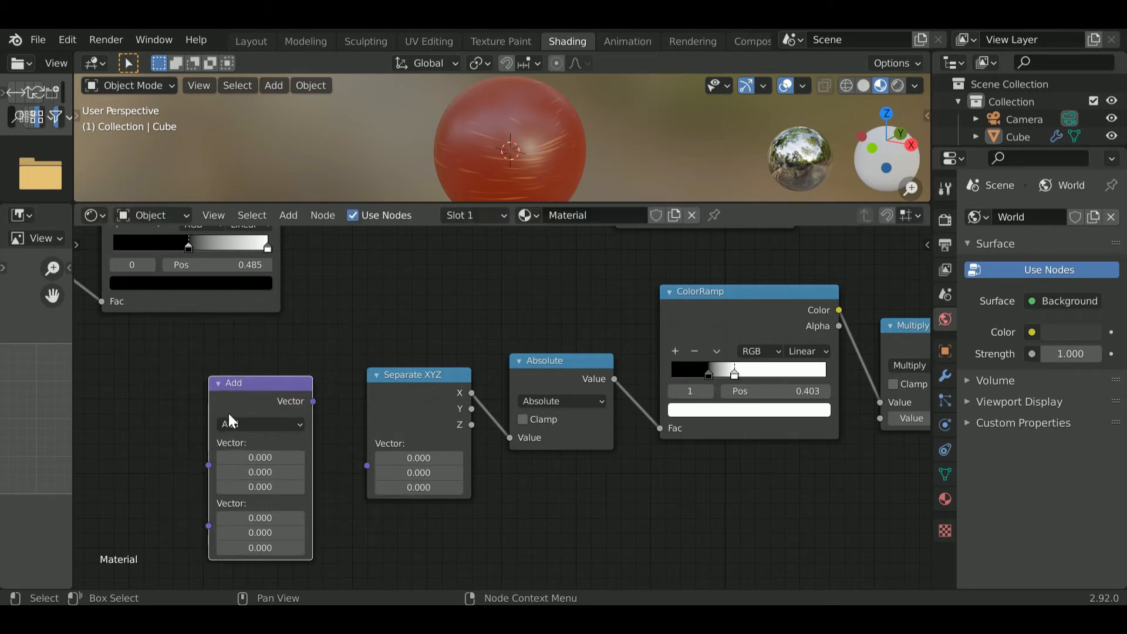
Connect the Vector Math output to the Separate XYZ Vector input and set the operation to Subtract
drag(313, 401, 367, 466)
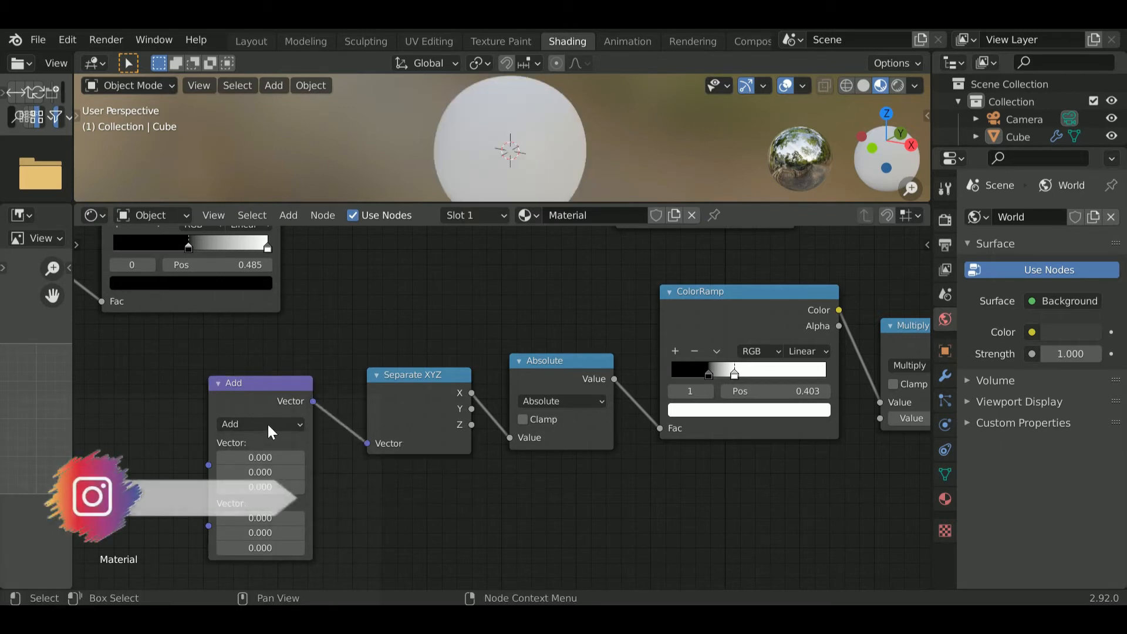
click(273, 426)
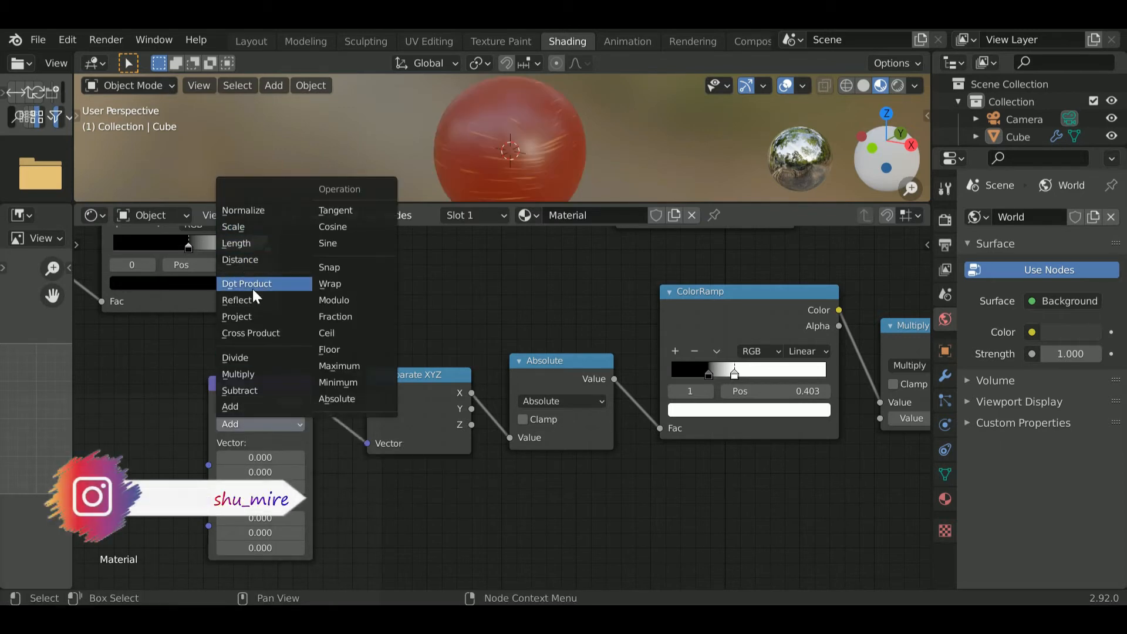
click(273, 391)
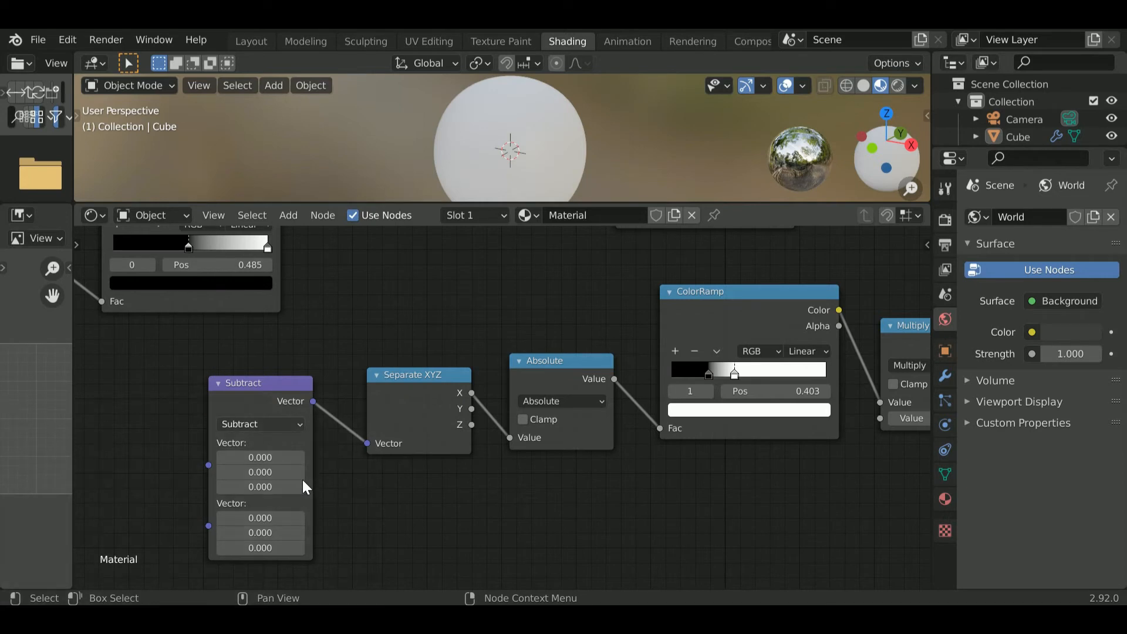
Duplicate the Subtract node, place the copy ahead of it and set the copy's operation to Fraction
click(244, 400)
key(shift+d)
click(103, 431)
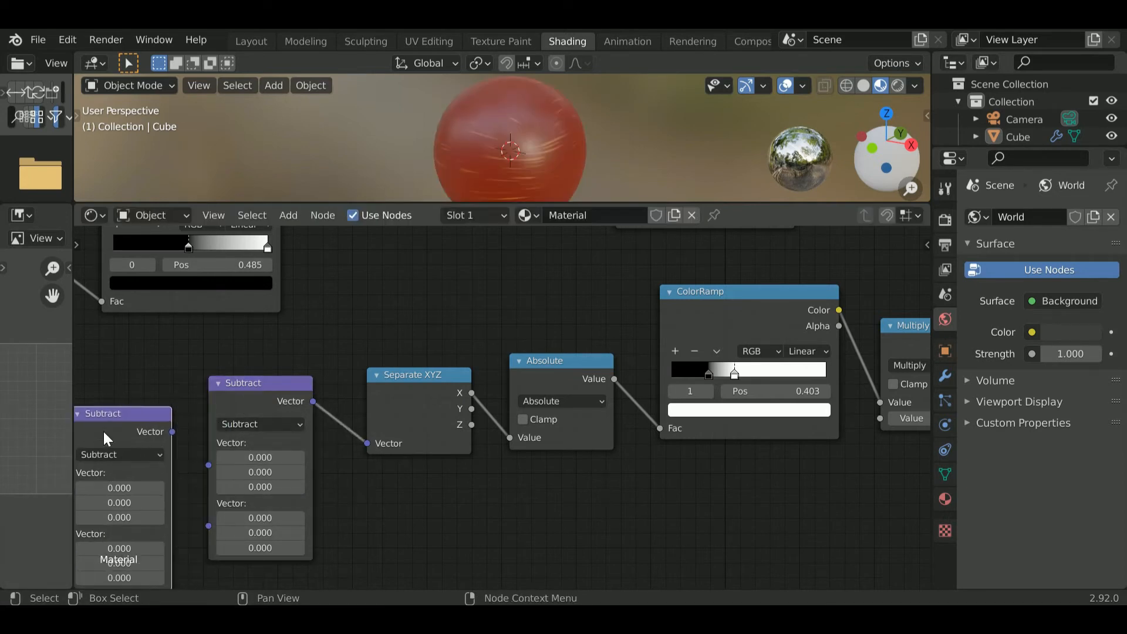
middle_drag(105, 433, 287, 397)
click(301, 417)
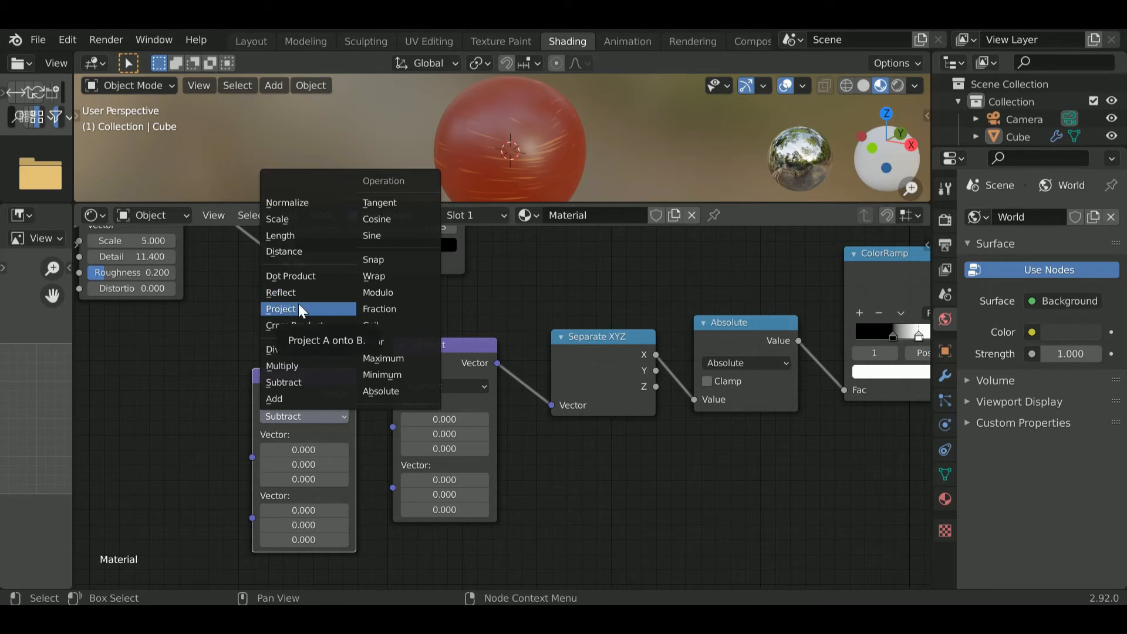
key(f)
click(283, 416)
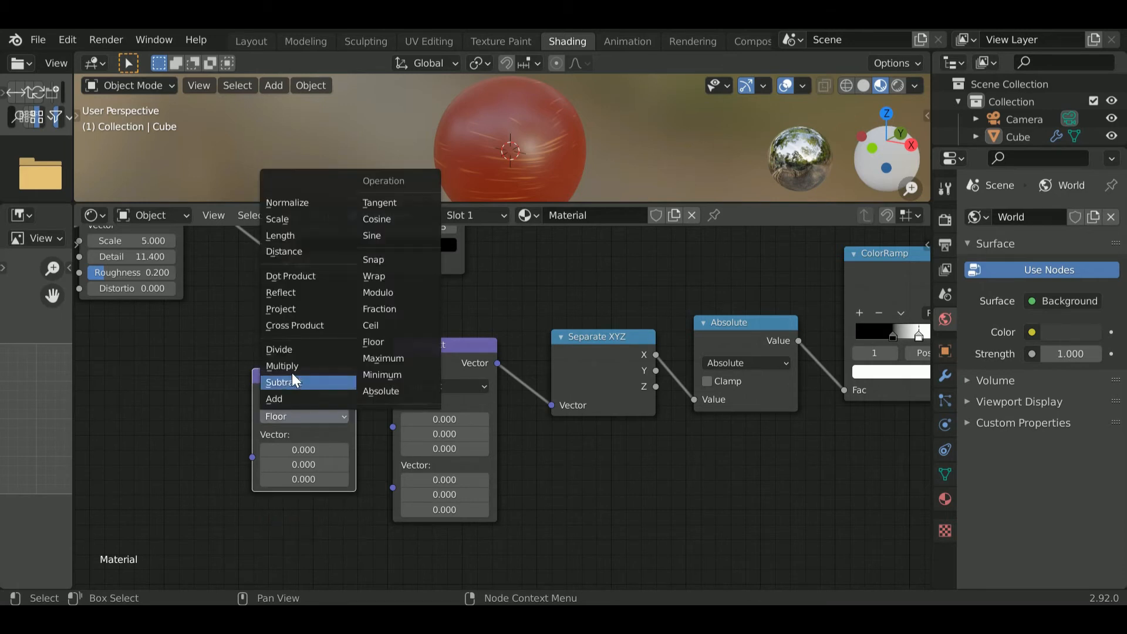
scroll(287, 356, down, 7)
scroll(286, 357, up, 1)
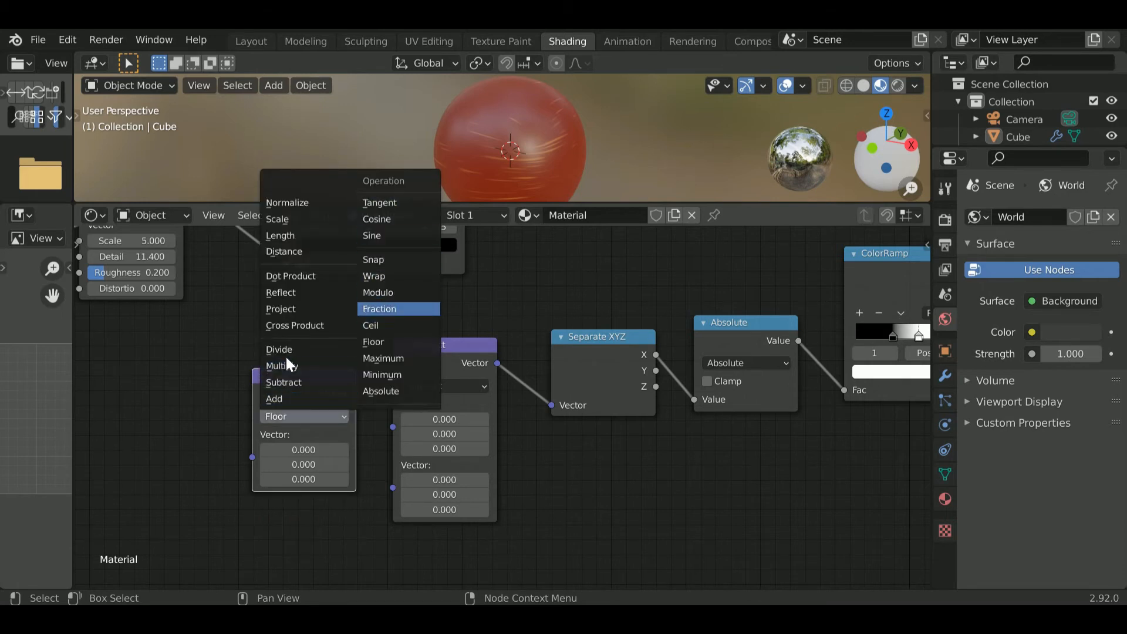
click(287, 357)
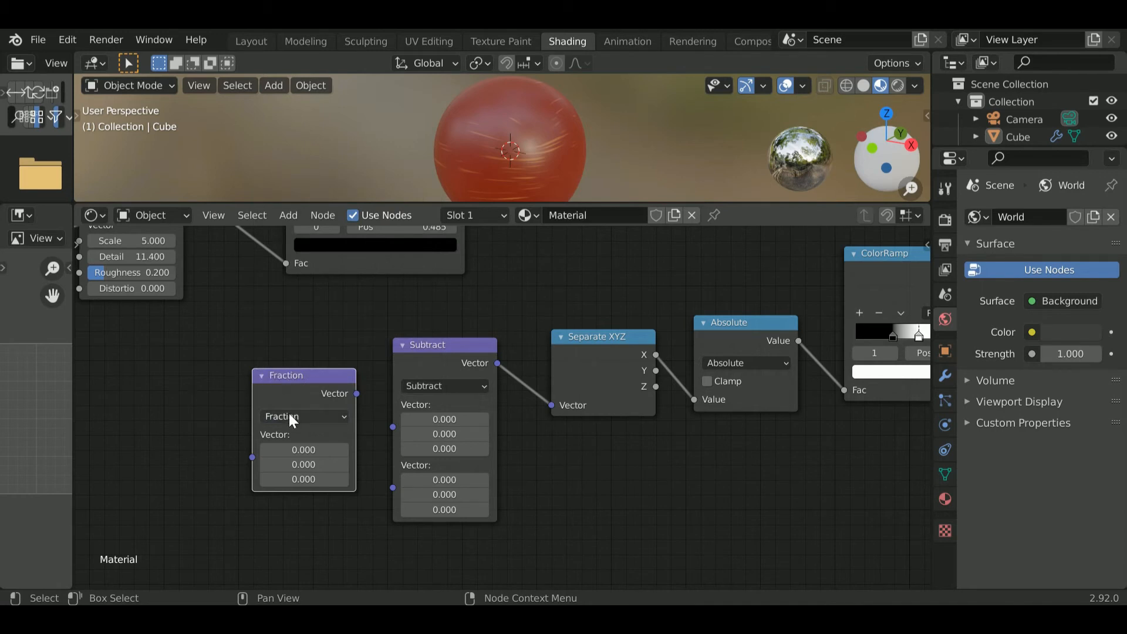
Duplicate a Vector Math node ahead of the Fraction node, set the copy's operation to Scale and connect it to Fraction
key(shift+d)
click(153, 415)
click(153, 418)
click(164, 389)
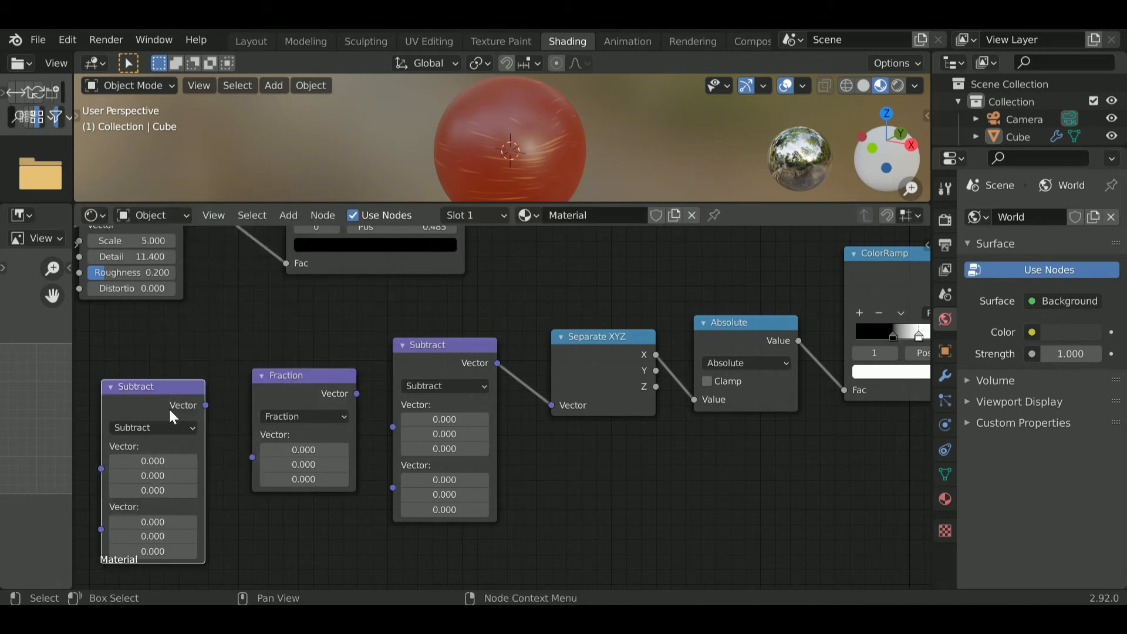
click(169, 411)
click(143, 231)
middle_drag(212, 403, 315, 368)
drag(309, 369, 355, 405)
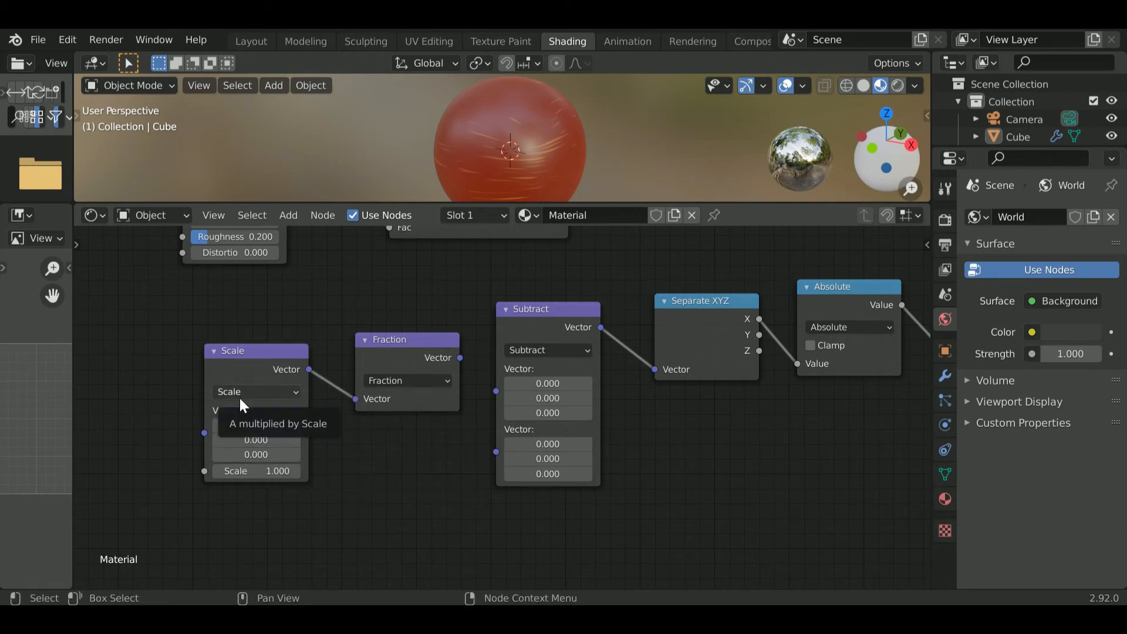
Connect the Texture Coordinate UV output to the Scale node's Vector input and set its Scale to 22.100
scroll(316, 411, down, 2)
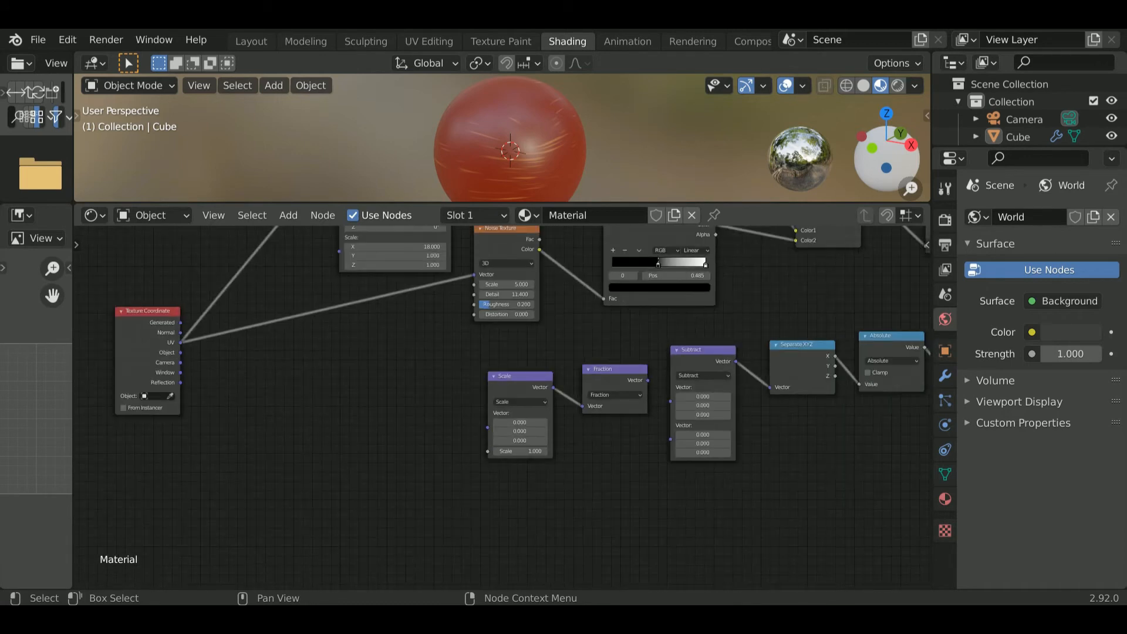
drag(181, 342, 488, 428)
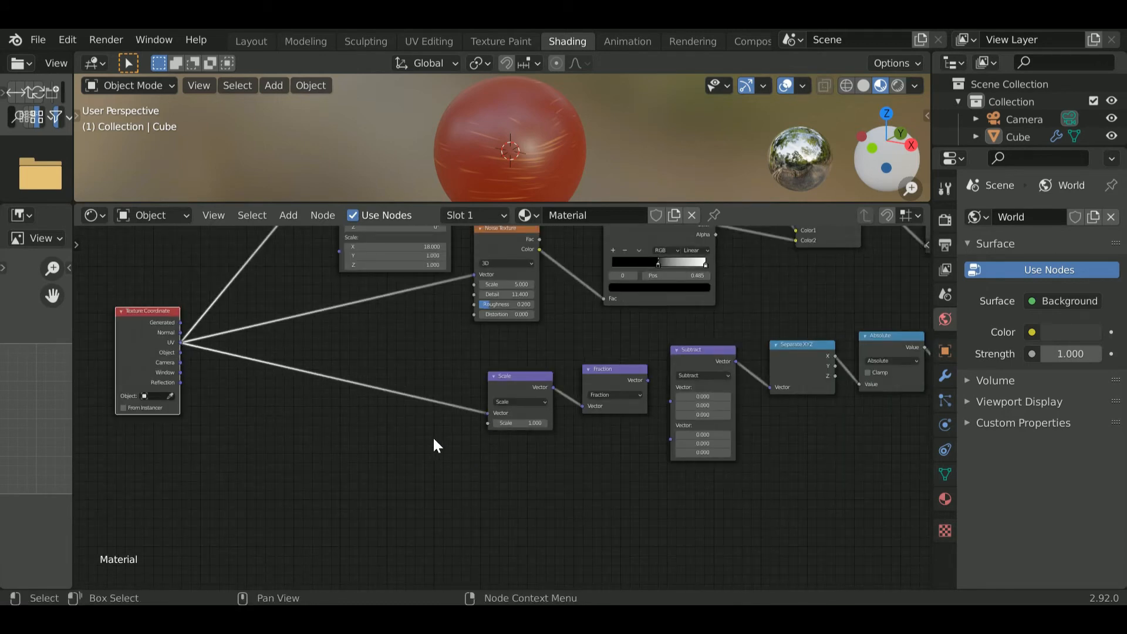
scroll(499, 440, up, 3)
drag(490, 473, 518, 468)
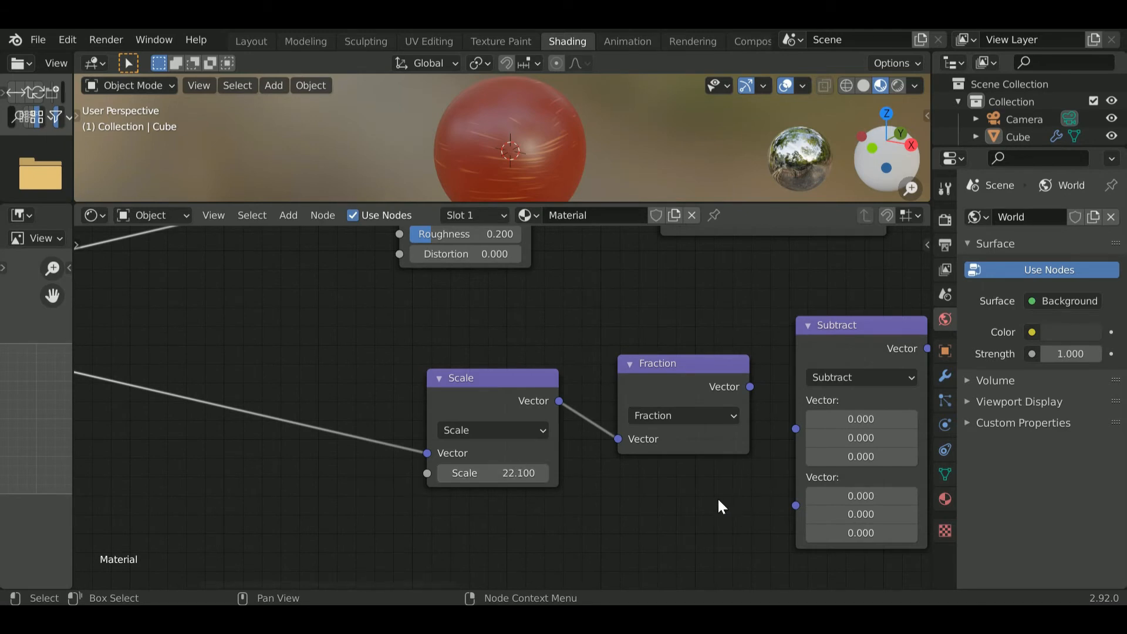
Set the second vector of the Subtract node to 5.800, 2.100 and 0.300
scroll(864, 482, up, 2)
middle_drag(898, 508, 475, 493)
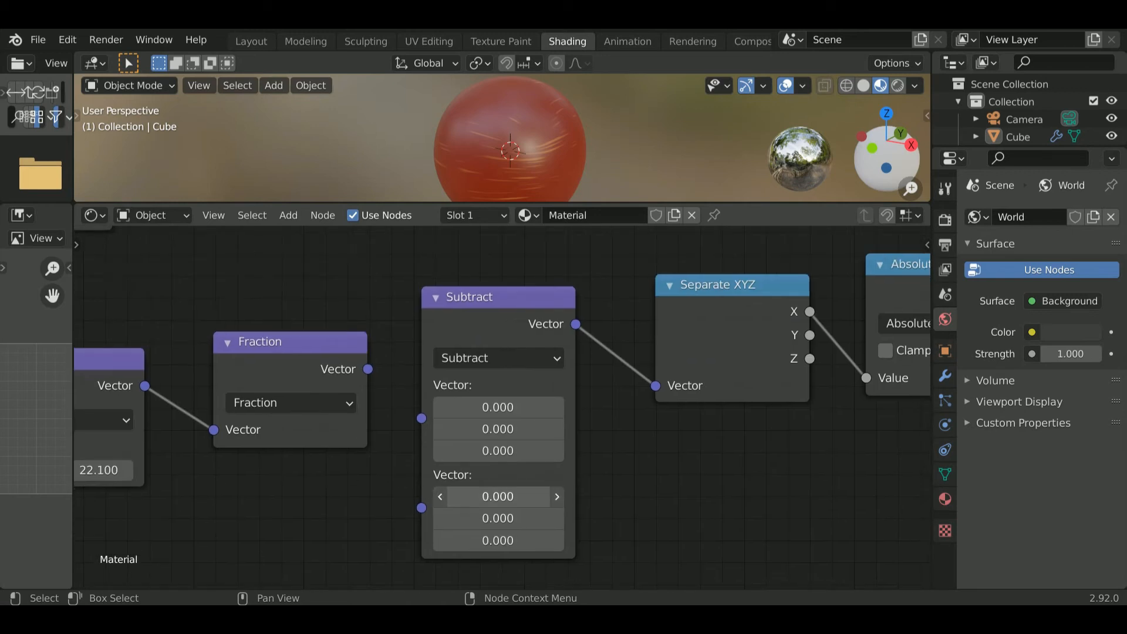
drag(498, 540, 517, 540)
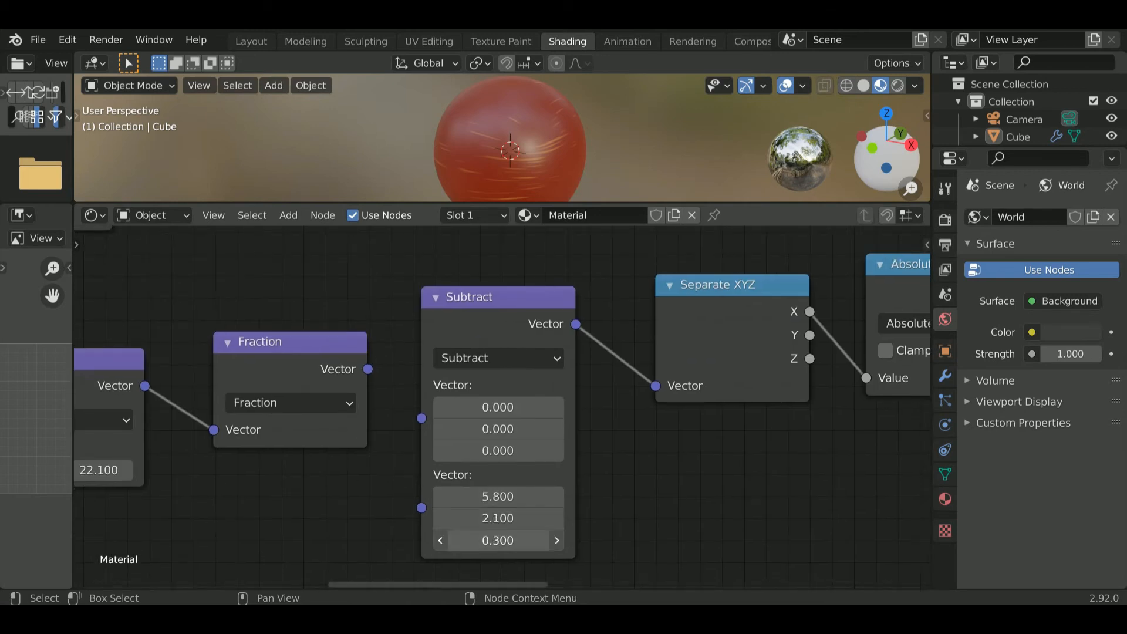
Select the rounded cube and examine its streaks and surface up close in the 3D preview
middle_drag(528, 144, 455, 127)
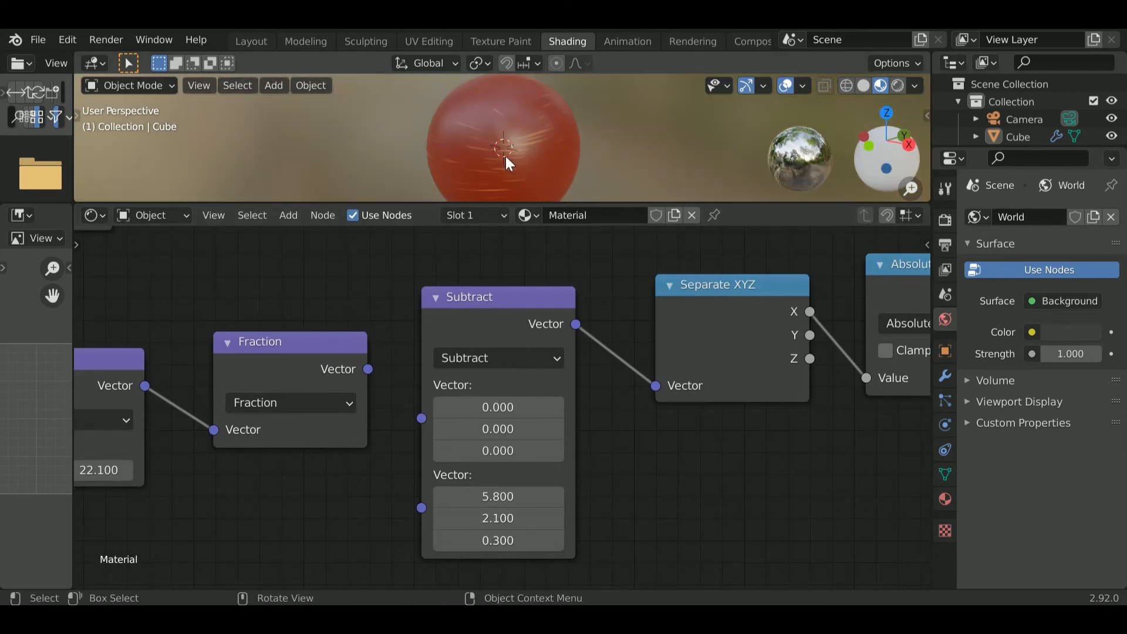
scroll(529, 163, up, 9)
scroll(531, 166, down, 1)
scroll(529, 149, down, 2)
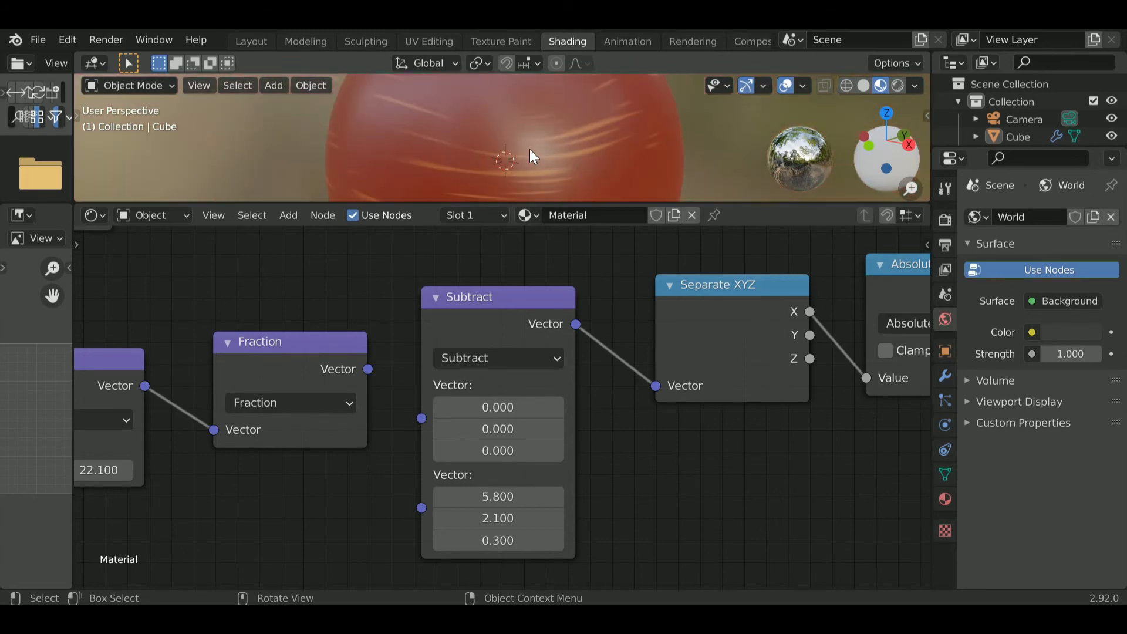
click(530, 149)
right_click(530, 149)
click(530, 149)
scroll(551, 174, down, 3)
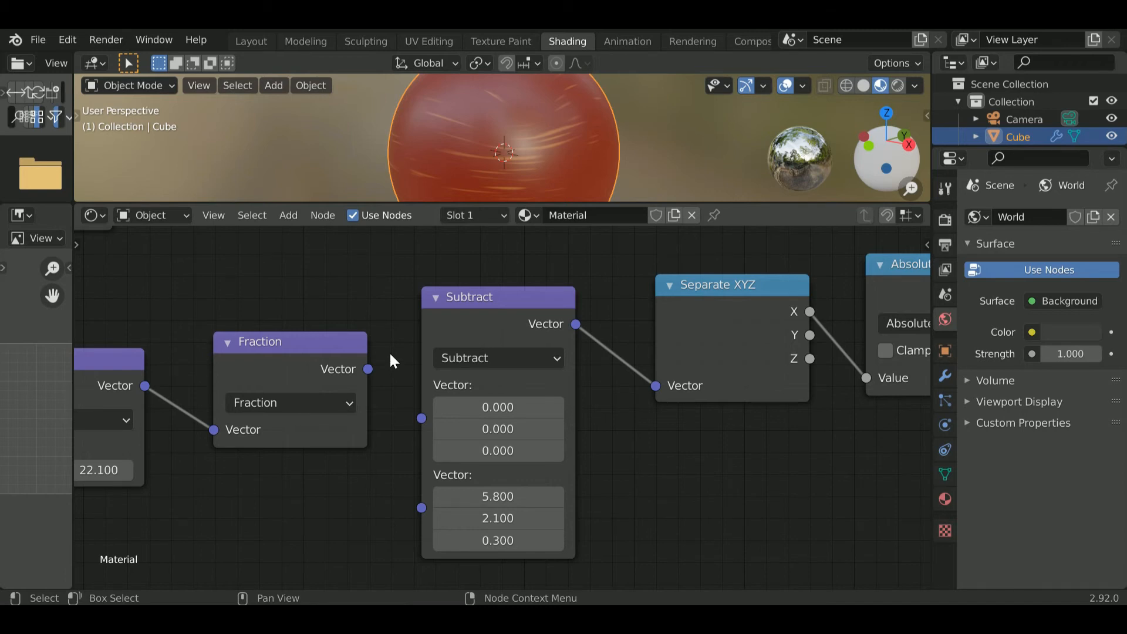
Add a second ColorRamp node below the one that feeds the Multiply node of the bump chain
scroll(493, 427, down, 8)
middle_drag(554, 458, 273, 438)
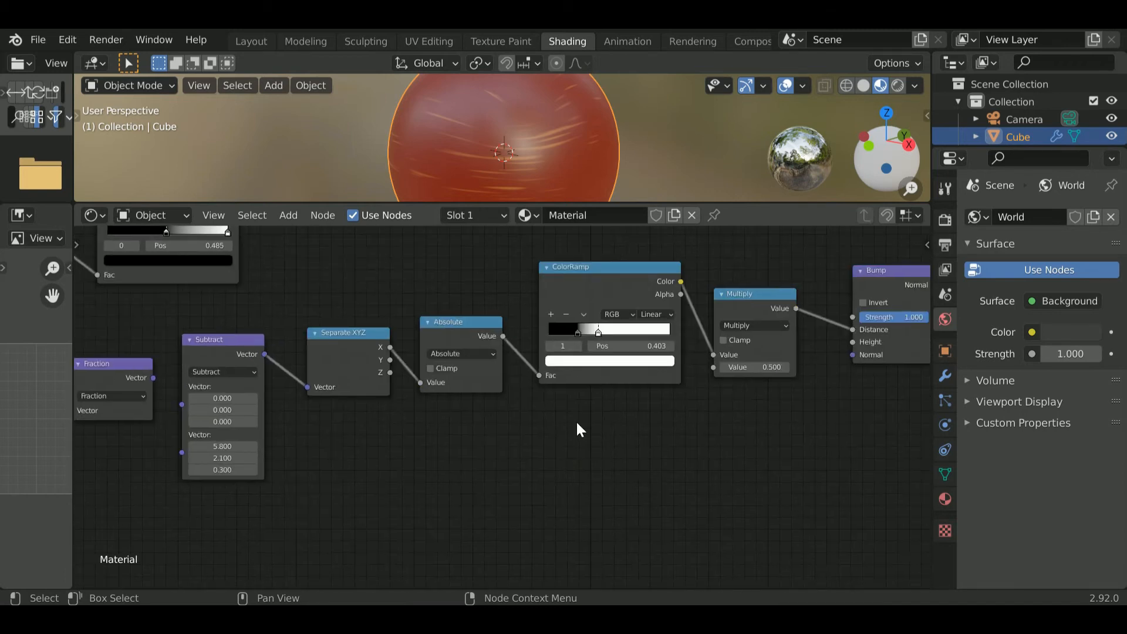
key(shift+a)
click(477, 405)
text(coo)
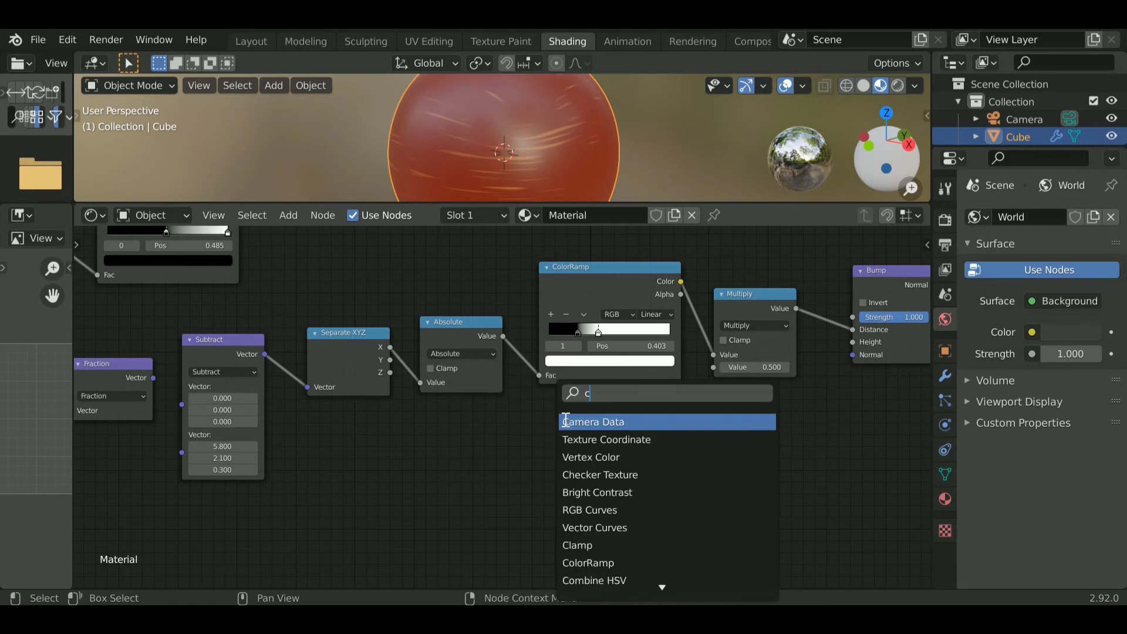
key(BackSpace)
text(lo)
key(Down)
key(Return)
click(556, 412)
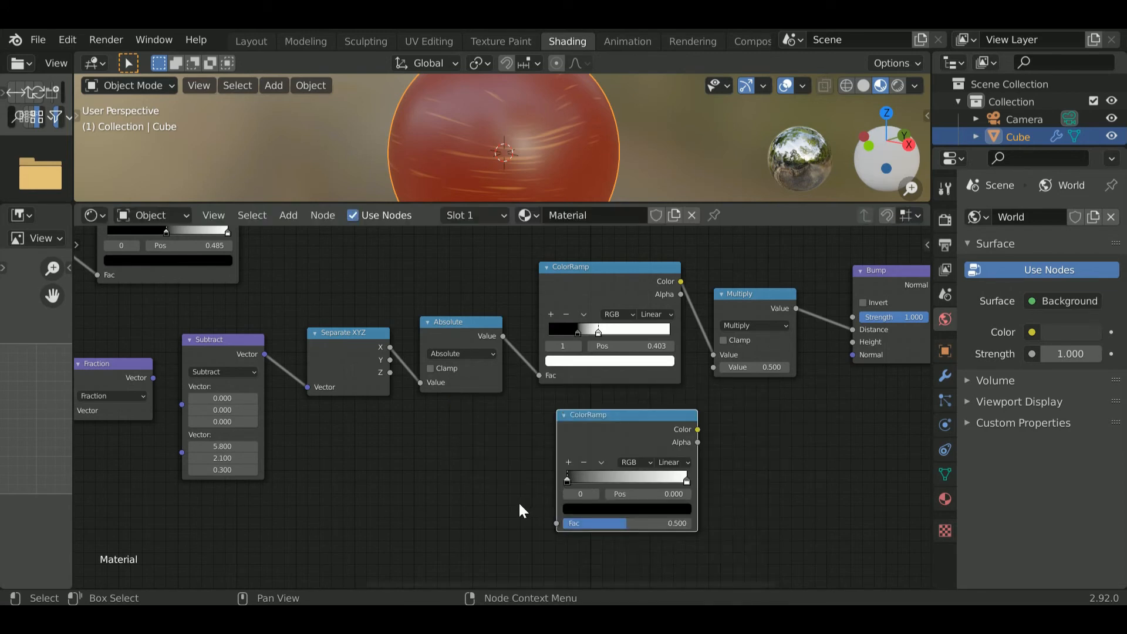
Move the new ColorRamp's black stop inward, set its white stop to position 0.391 and reposition the node
scroll(536, 505, up, 3)
drag(567, 480, 589, 480)
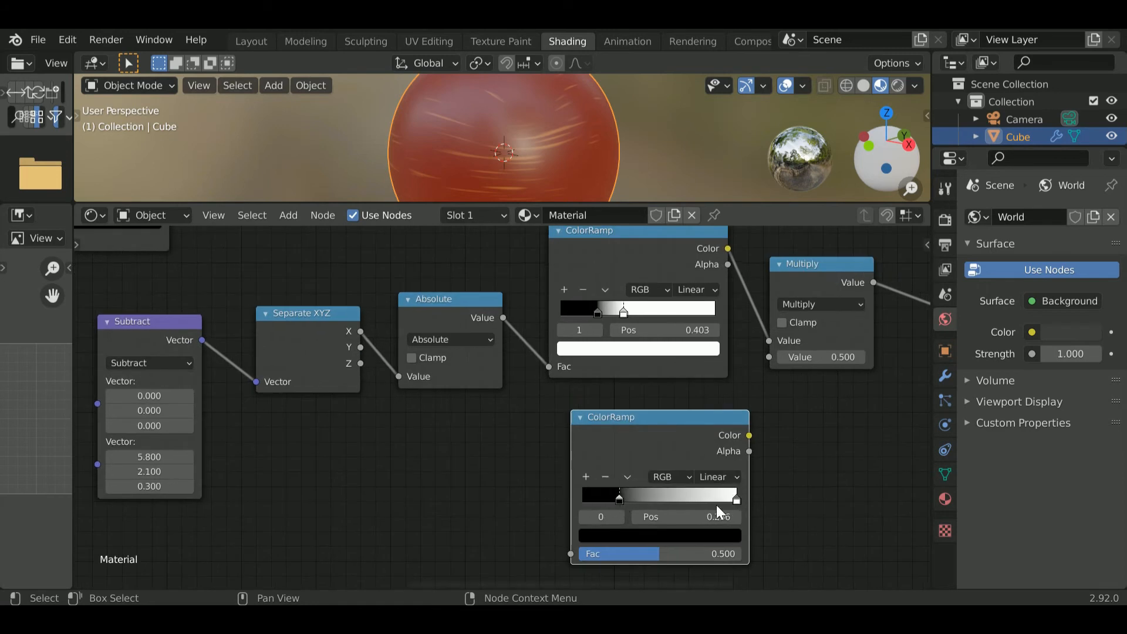
drag(739, 507, 630, 522)
drag(629, 517, 518, 515)
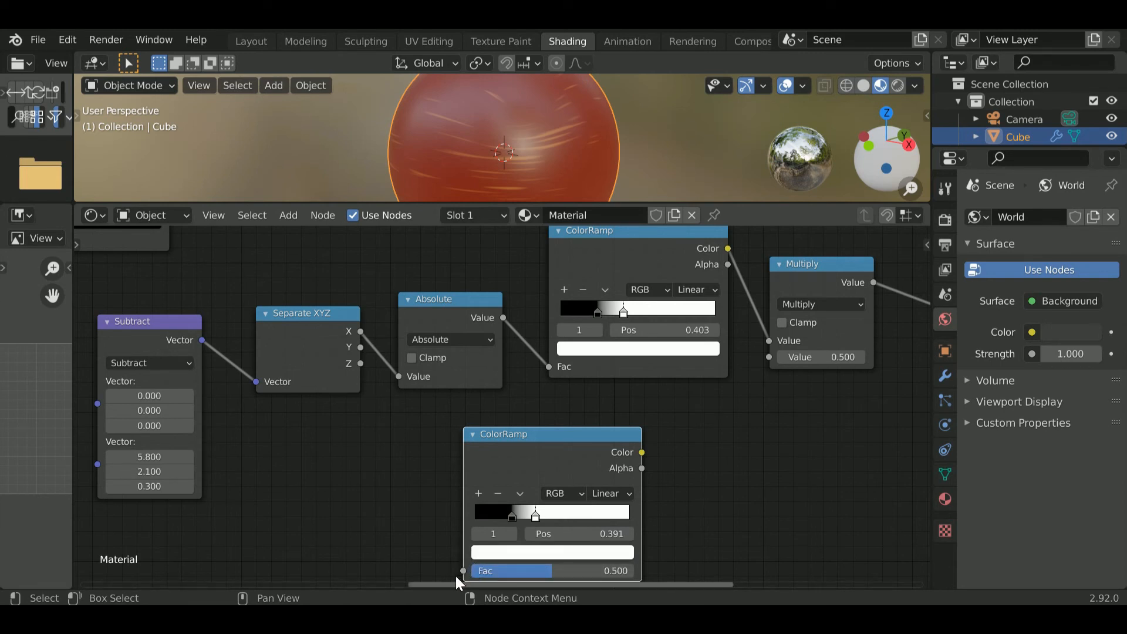
drag(528, 455, 652, 448)
scroll(506, 468, down, 1)
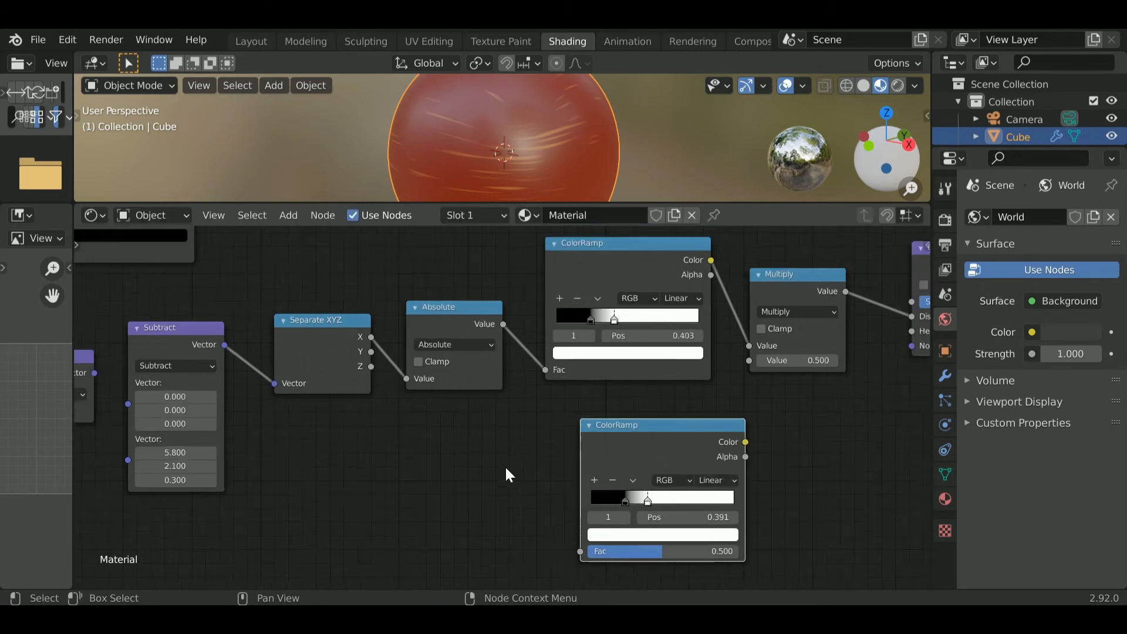
Duplicate the Separate XYZ and Absolute nodes below the originals and connect the Absolute copy to the new ColorRamp's Fac
scroll(506, 467, down, 1)
drag(466, 477, 359, 389)
click(247, 353)
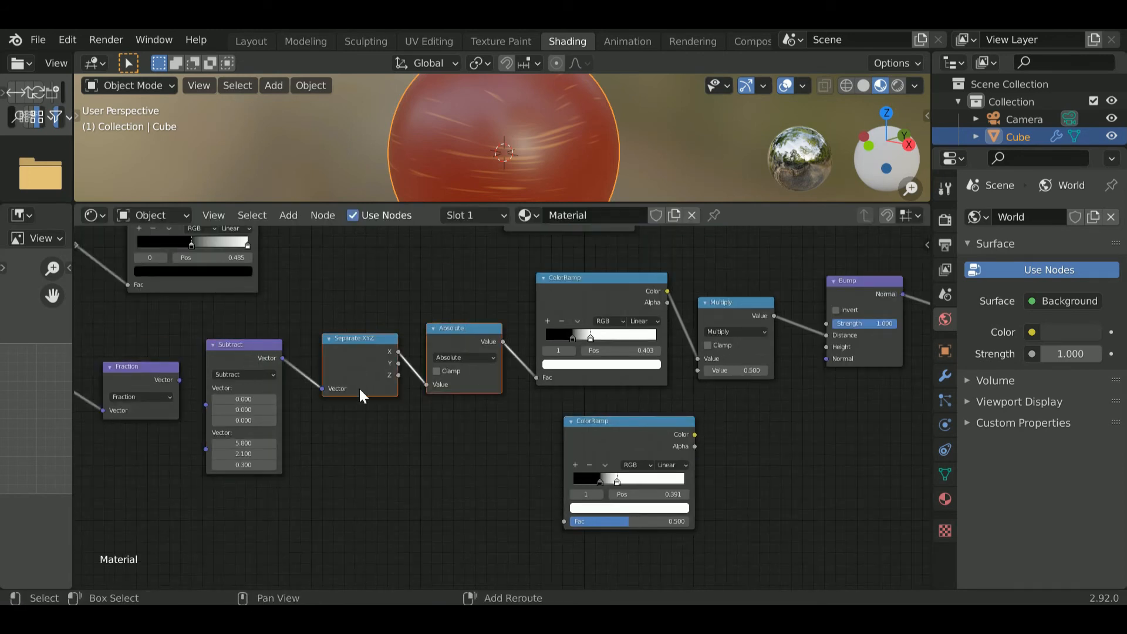
key(shift+d)
click(386, 540)
drag(529, 492, 564, 521)
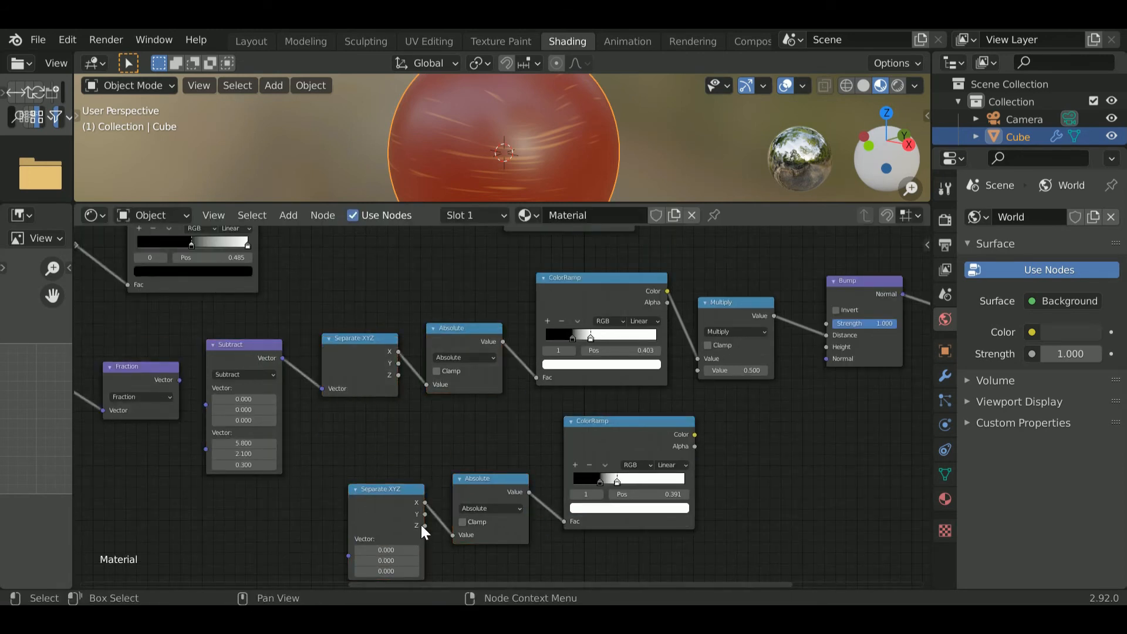
Duplicate the Scale node, place the copy ahead of the lower Separate XYZ node and connect it to its Vector input
middle_drag(339, 485, 427, 439)
scroll(411, 432, down, 1)
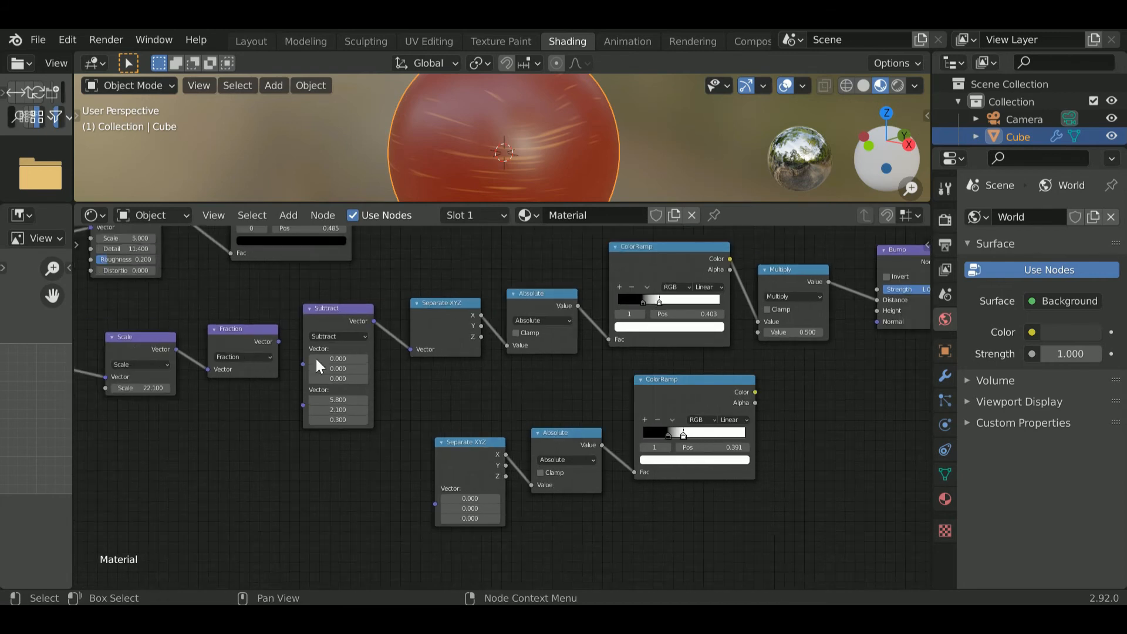
click(135, 347)
key(shift+d)
click(402, 500)
drag(394, 500, 435, 504)
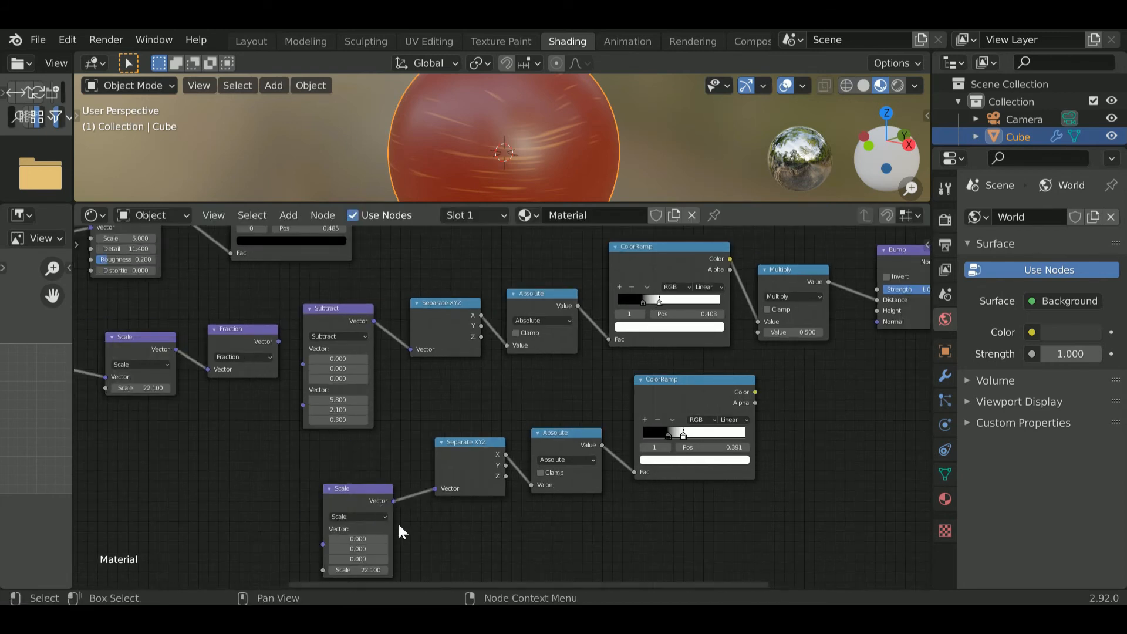
Set the Scale value of the duplicated Scale node to 89.100
middle_drag(398, 523, 446, 435)
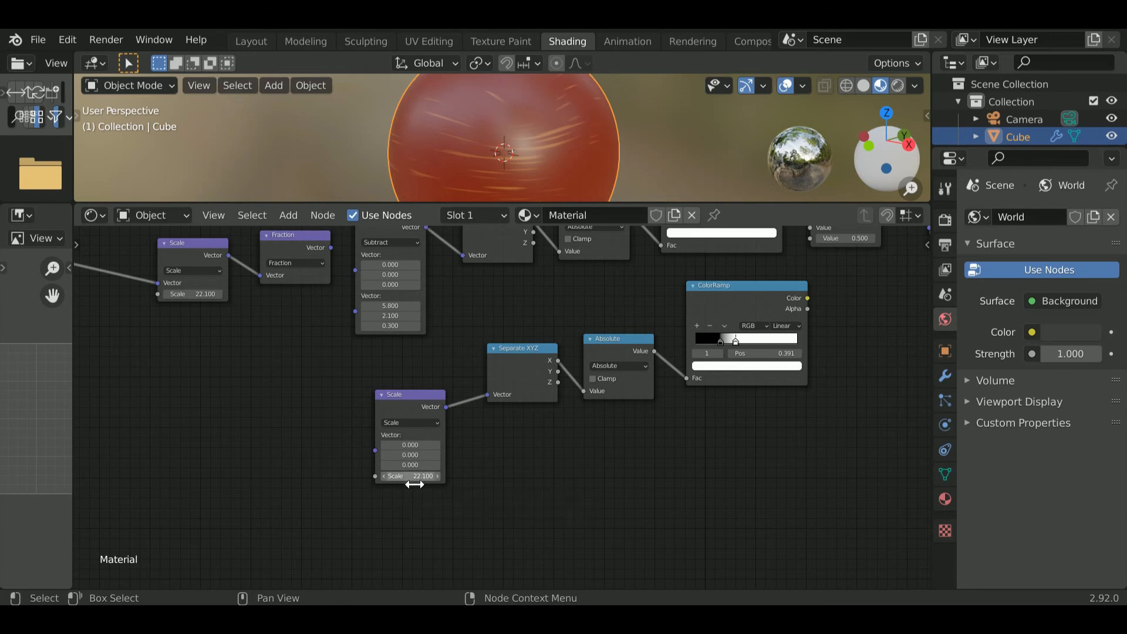
scroll(410, 514, up, 2)
double_click(387, 502)
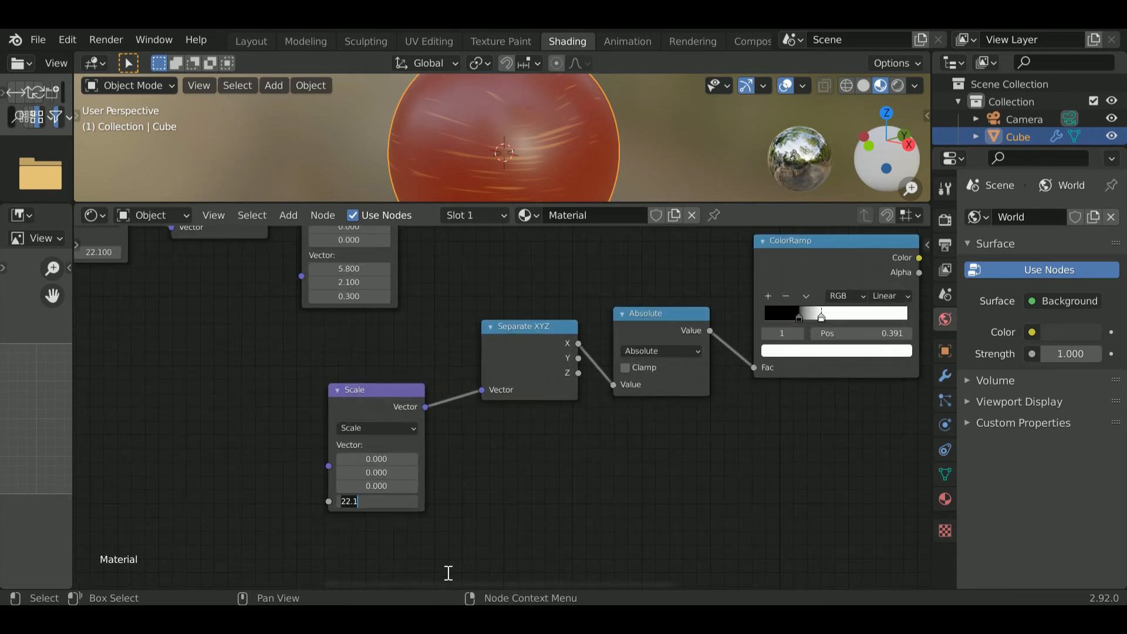
key(BackSpace)
text(3)
key(Return)
drag(384, 502, 396, 502)
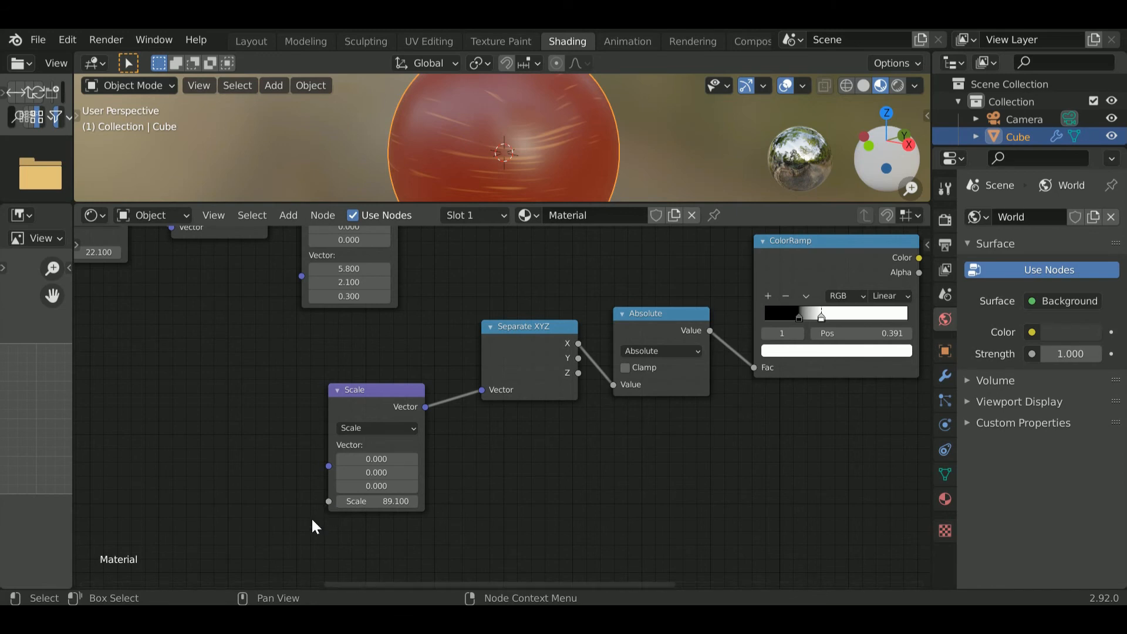
Add a Vector Rotate node ahead of the lower Scale node and connect its output to Scale's Vector input
key(shift+a)
click(212, 404)
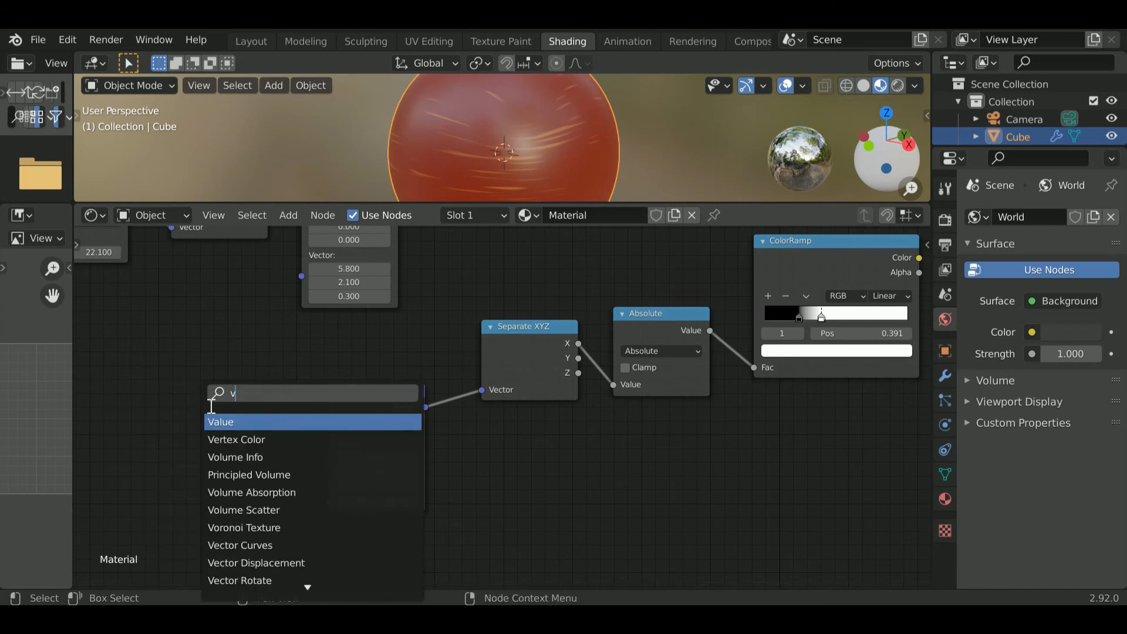
text(vect)
key(Down)
key(Down)
key(Return)
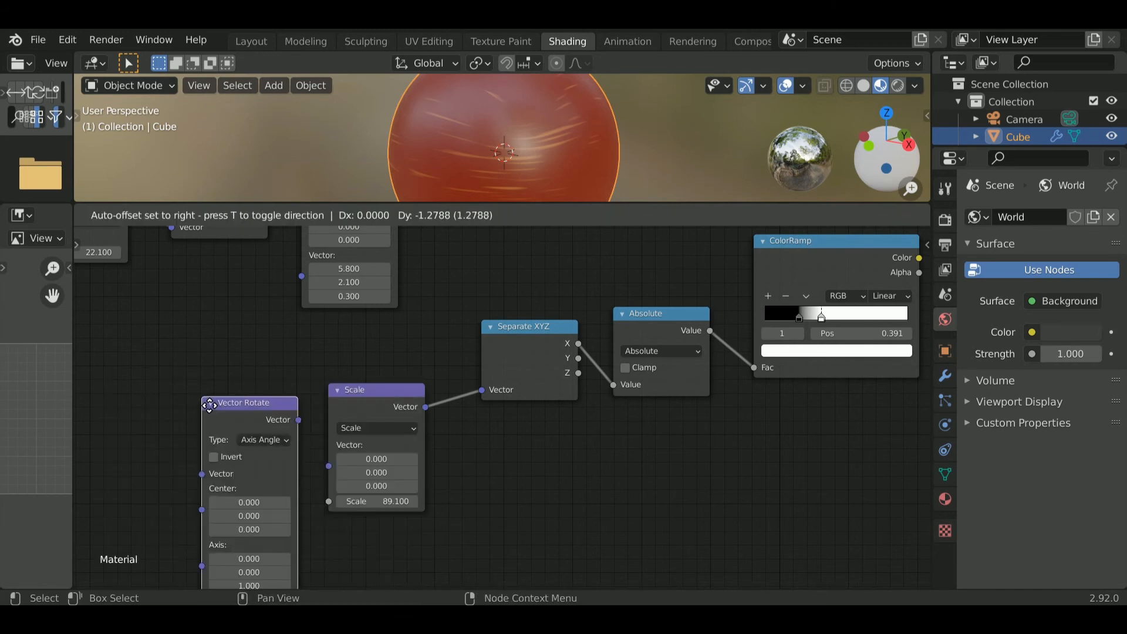
click(190, 378)
drag(277, 401, 329, 464)
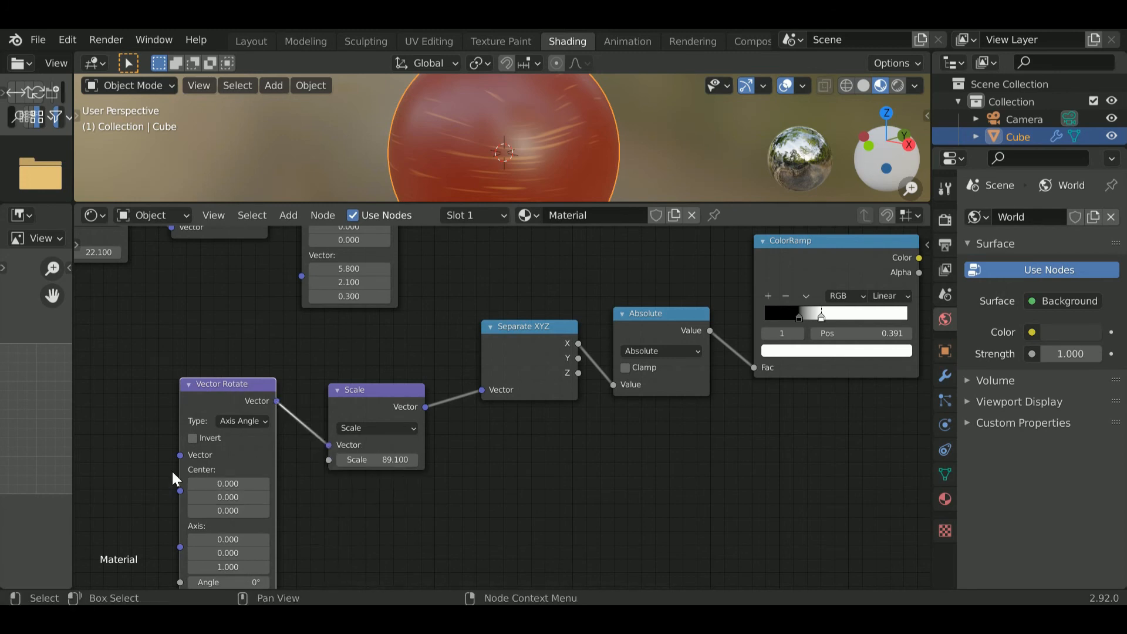
Connect the Fraction output to the Subtract and Vector Rotate nodes, moving the upper Scale and Fraction nodes ahead of Vector Rotate
scroll(149, 403, down, 2)
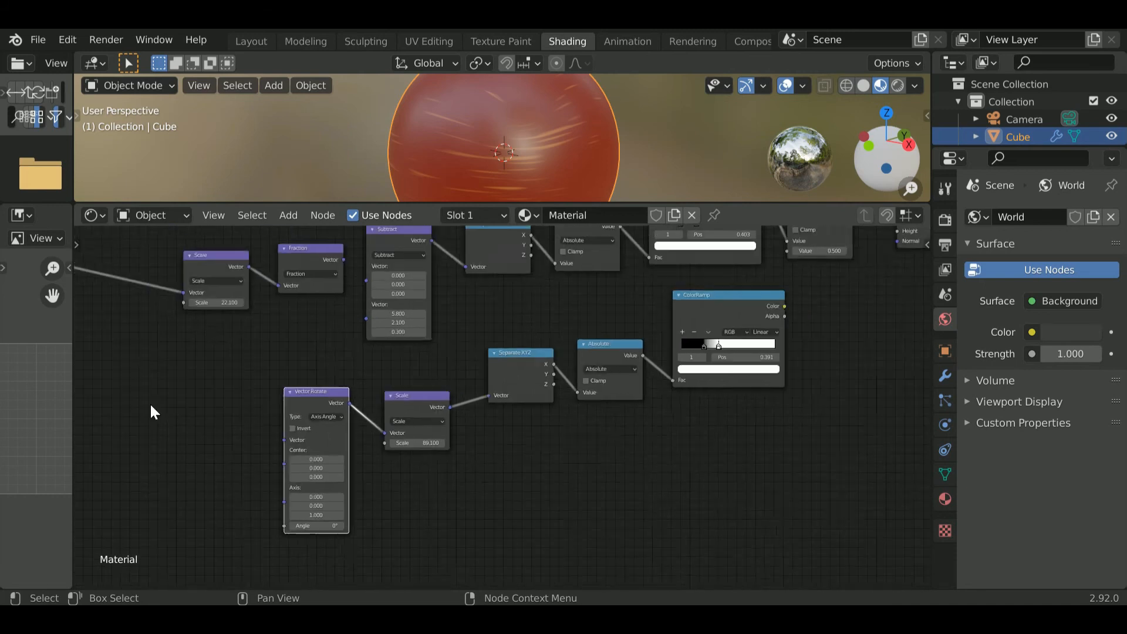
middle_drag(149, 402, 567, 510)
scroll(546, 489, down, 1)
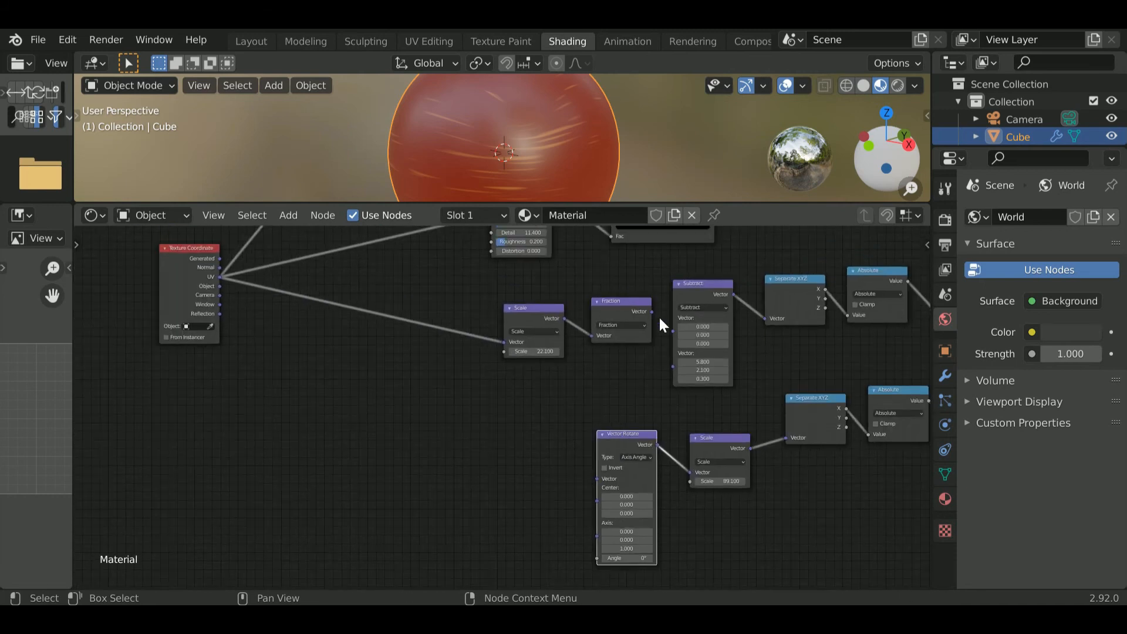
drag(652, 312, 673, 318)
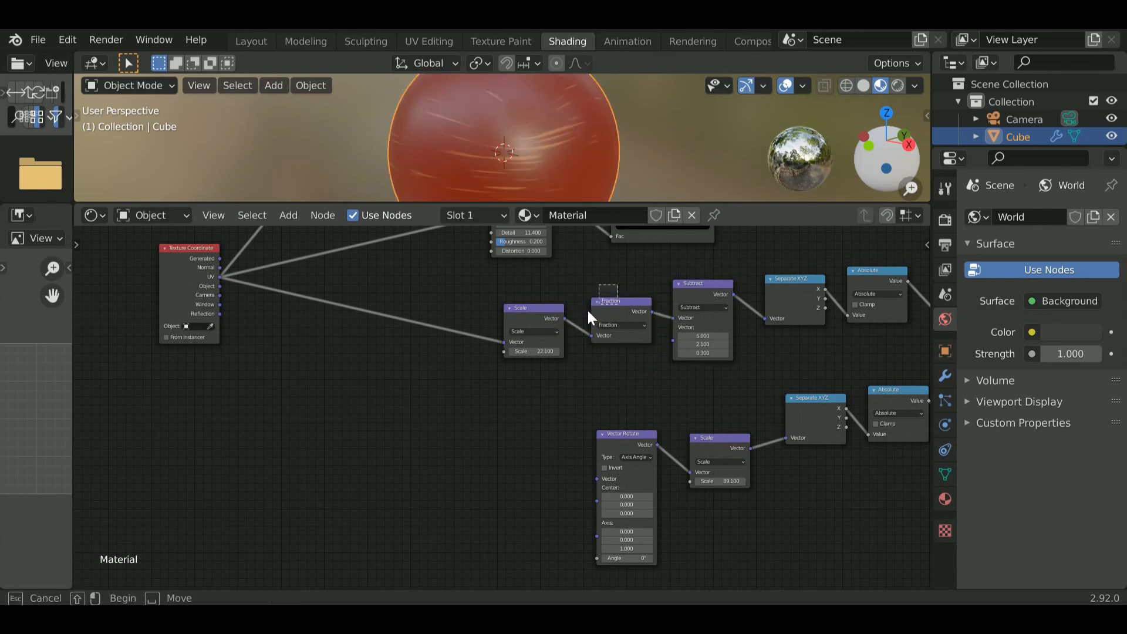
drag(543, 284, 596, 481)
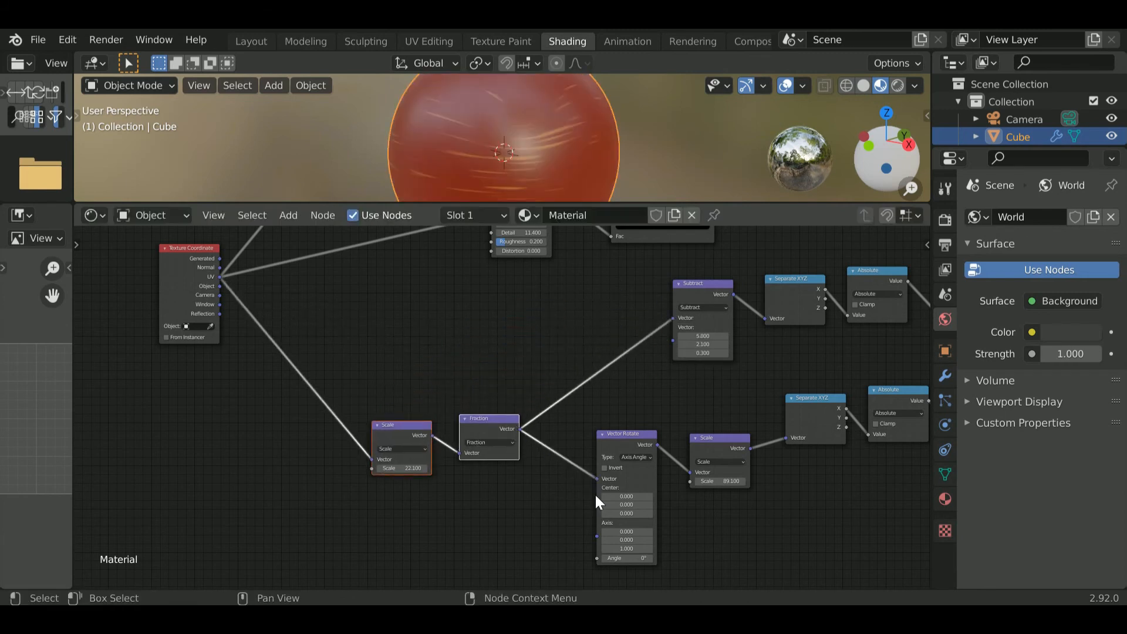
Set the Principled BSDF's Roughness to 0.539
scroll(515, 457, down, 3)
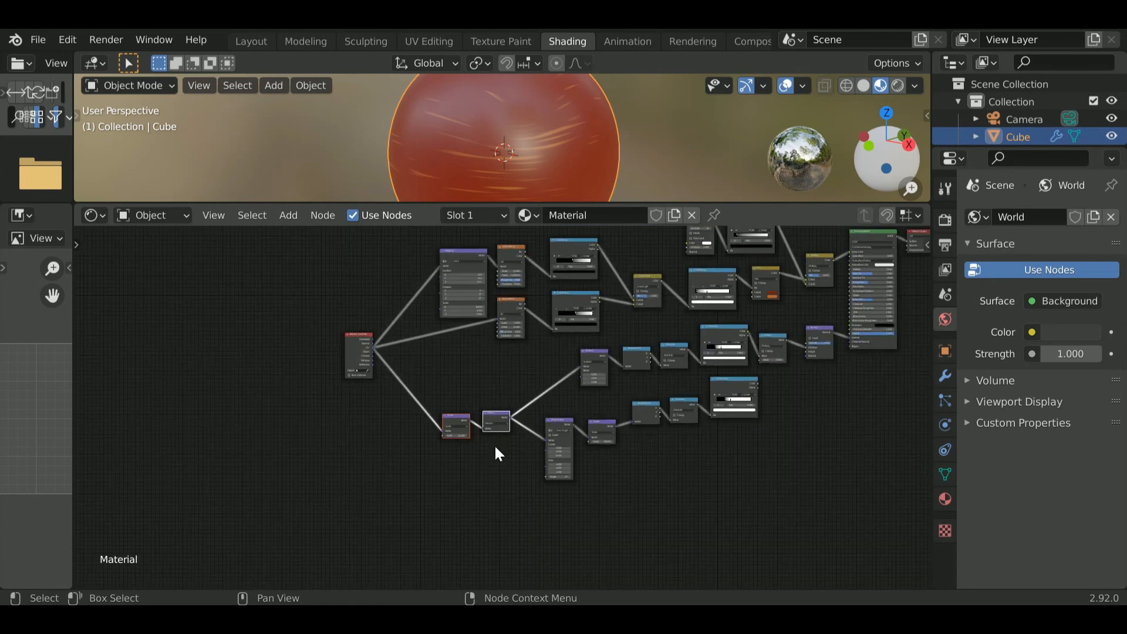
middle_drag(517, 384, 351, 450)
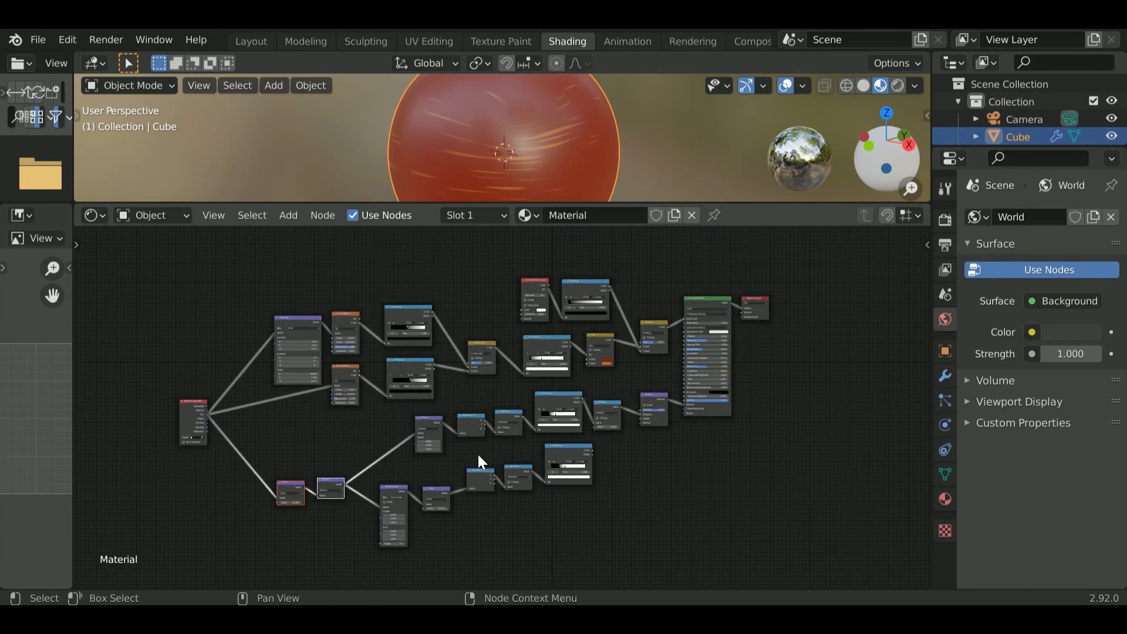
scroll(482, 454, up, 4)
scroll(786, 170, up, 2)
scroll(822, 372, up, 4)
middle_drag(816, 371, 532, 455)
scroll(594, 386, up, 8)
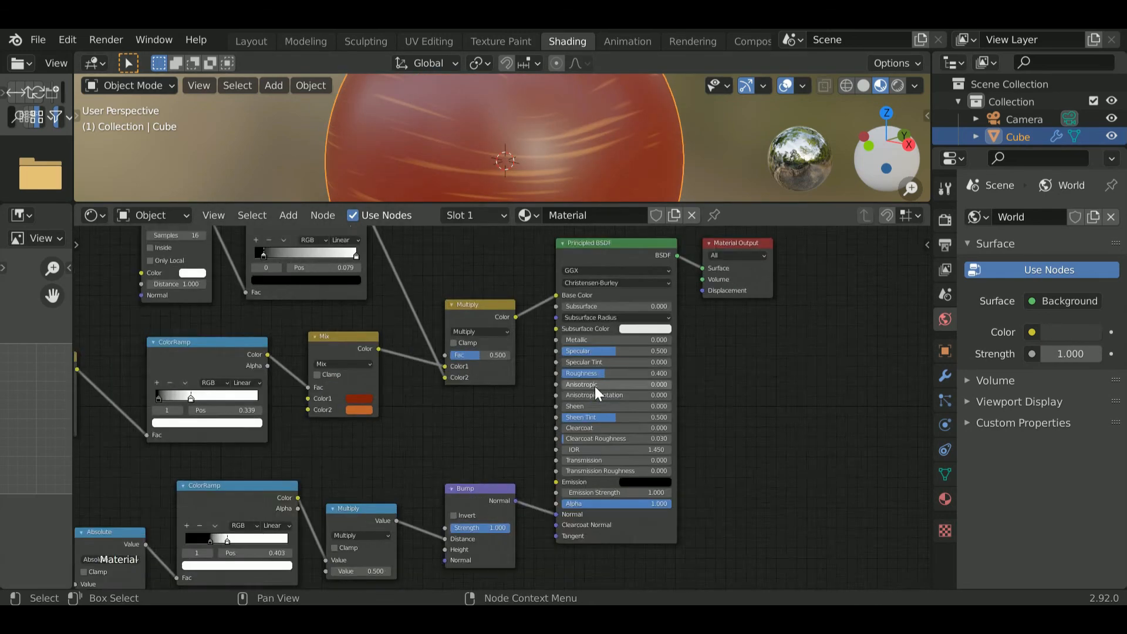
drag(618, 360, 726, 361)
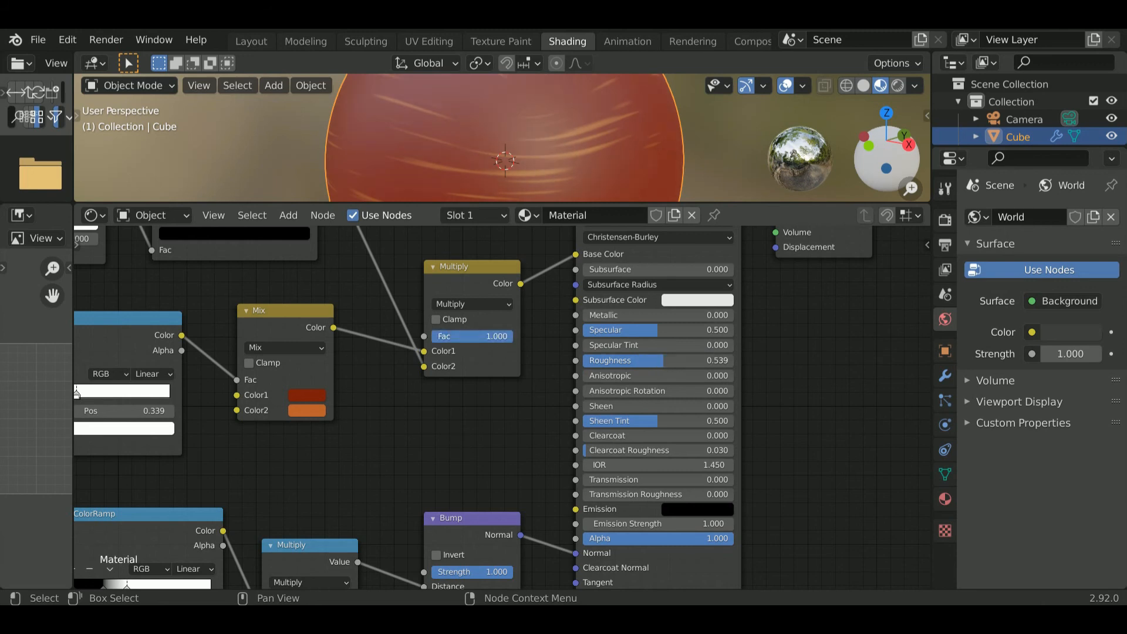
Set the color Multiply node's Fac to 0.661 and shift the Mix node's Color2 to a redder orange
scroll(316, 411, up, 1)
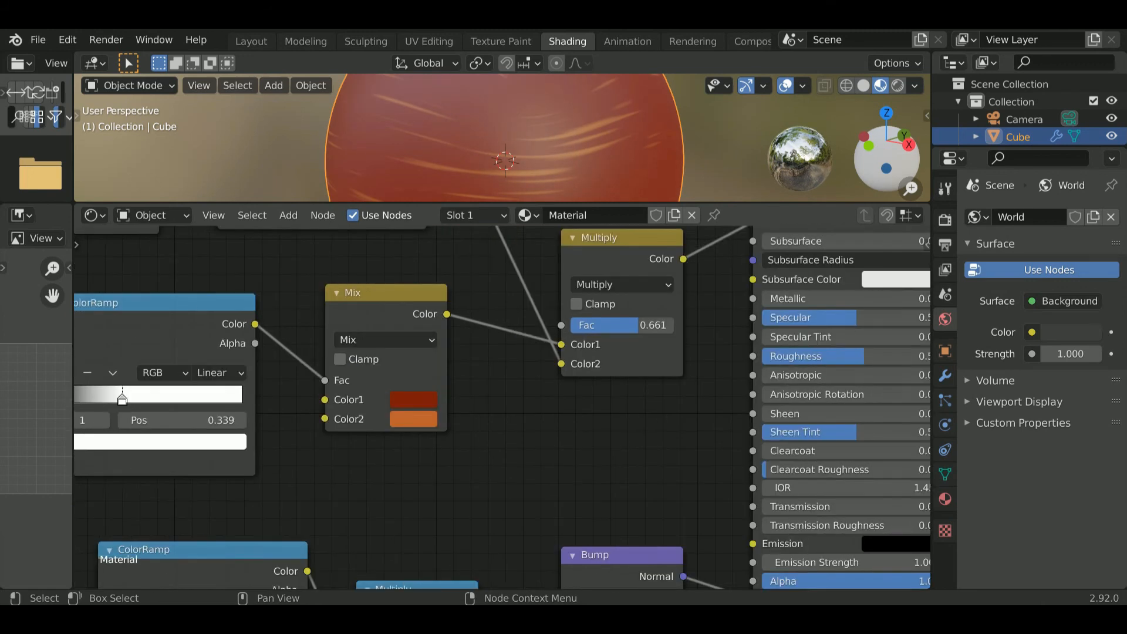
click(417, 418)
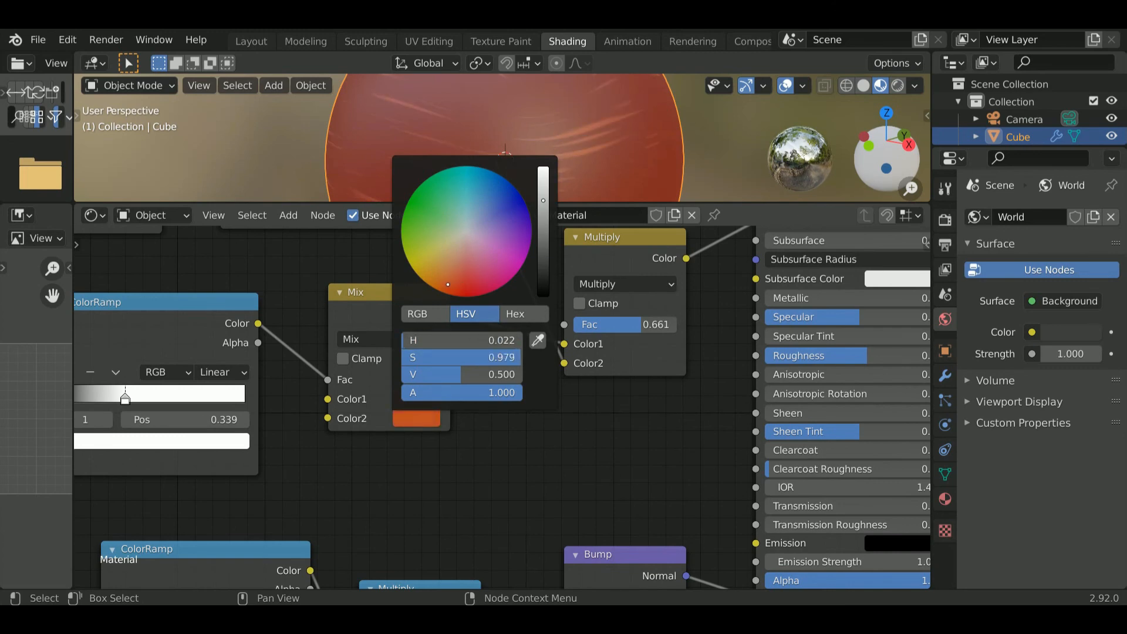
scroll(460, 382, down, 2)
scroll(487, 152, down, 4)
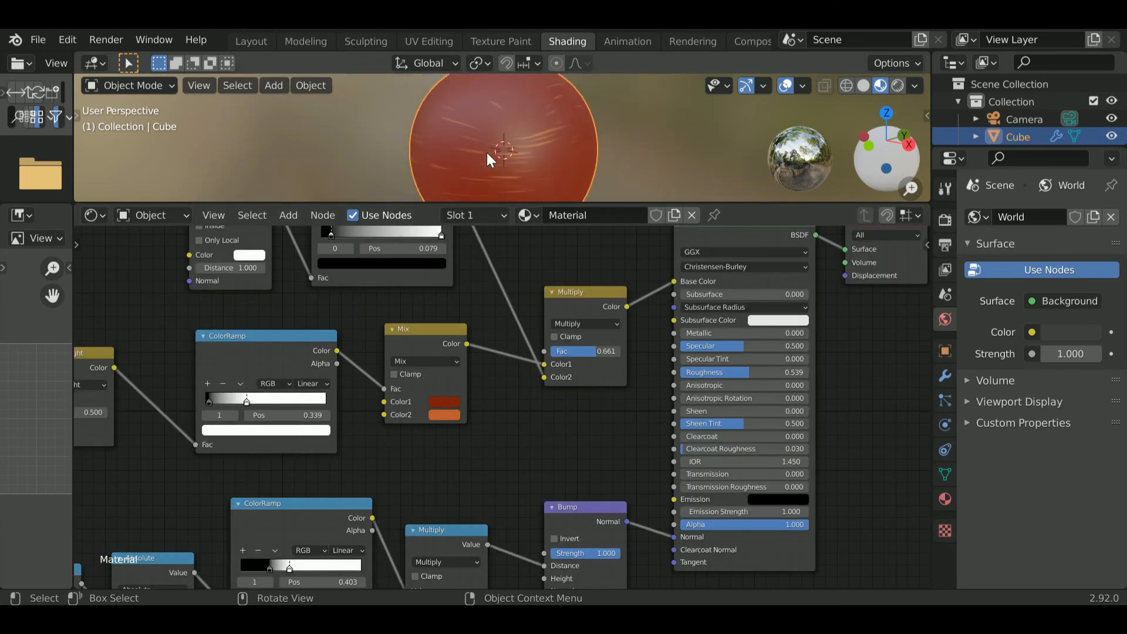
Examine the material on the rounded cube from several angles in the Layout workspace, using Material Preview shading
scroll(517, 413, down, 3)
middle_drag(520, 411, 712, 347)
scroll(663, 358, down, 3)
scroll(712, 346, up, 1)
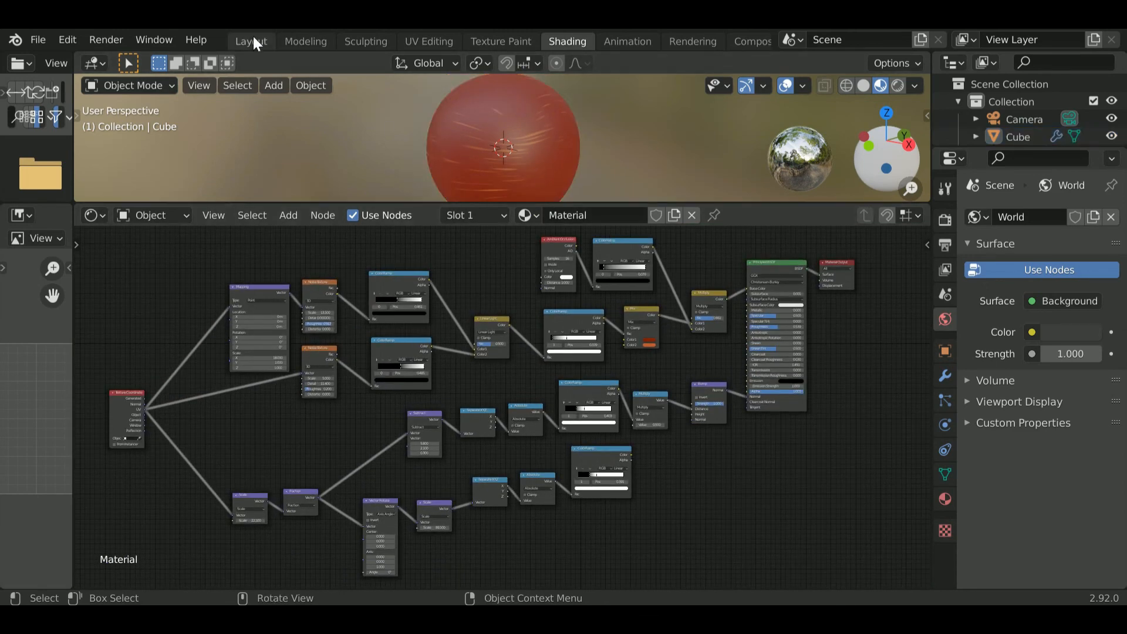
click(252, 39)
scroll(611, 295, up, 5)
middle_drag(456, 315, 618, 312)
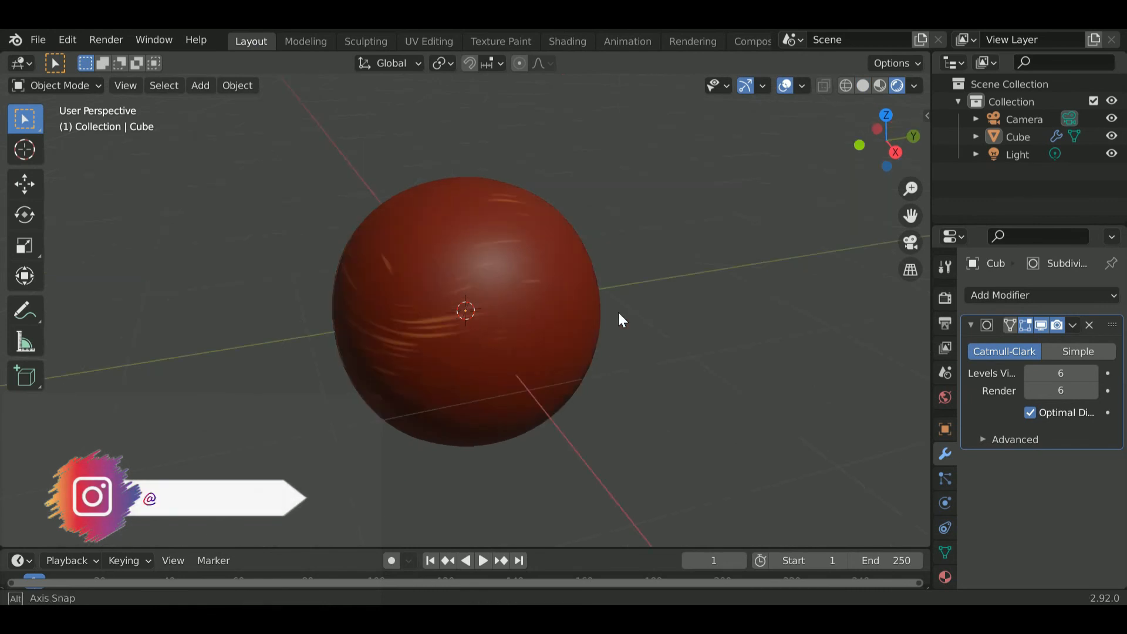
click(880, 85)
middle_drag(715, 274, 881, 308)
Try feeding Texture Coordinate's Generated output into the Mapping node's Vector input and check the streaks in the Layout workspace
click(567, 42)
scroll(213, 369, up, 6)
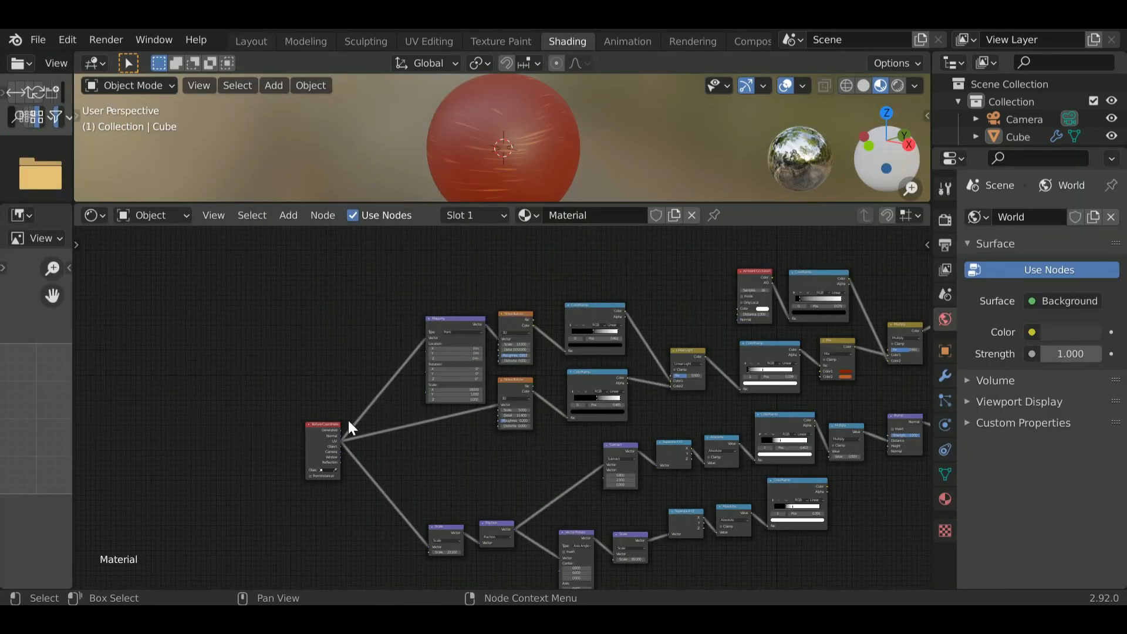
middle_drag(332, 447, 335, 488)
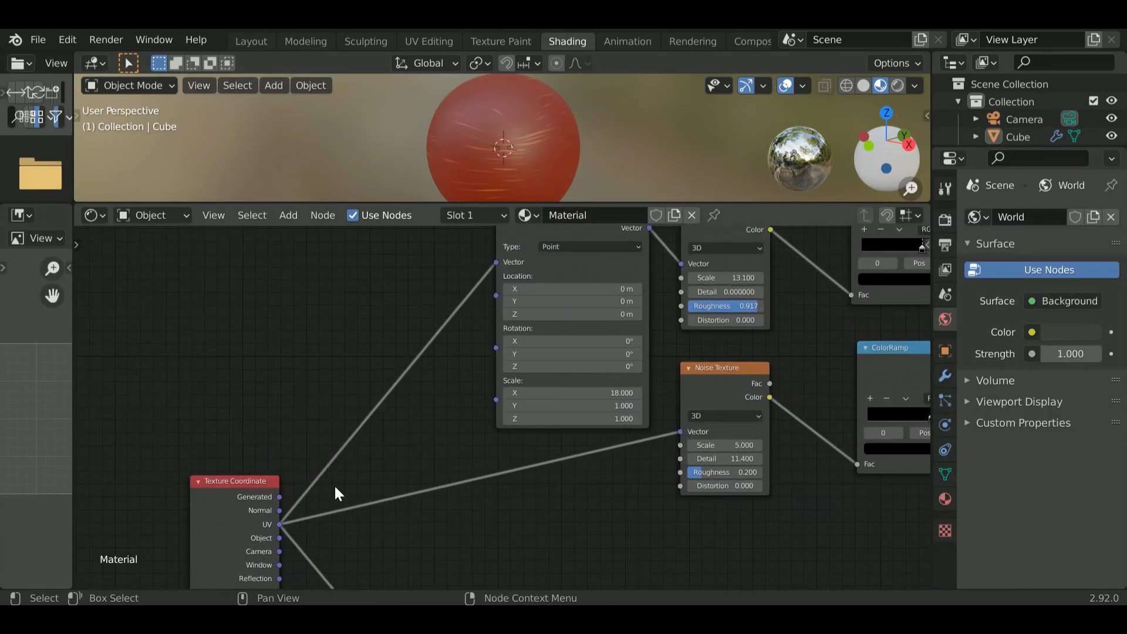
drag(503, 266, 502, 263)
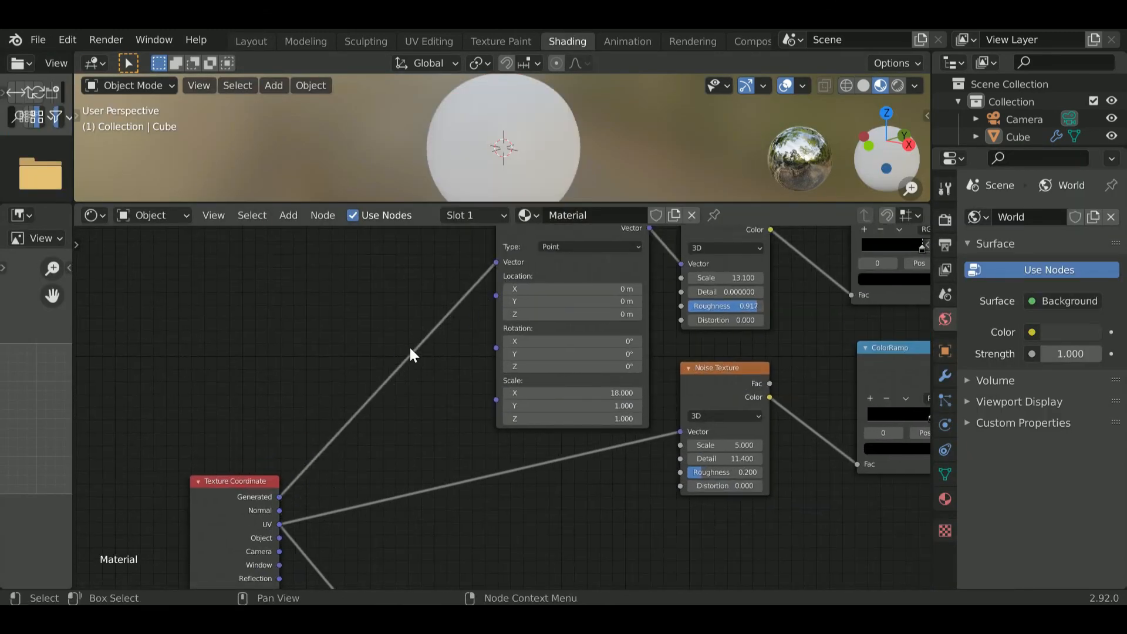
click(264, 43)
mouse_move(515, 322)
middle_down()
mouse_move(428, 259)
mouse_move(224, 294)
mouse_move(822, 313)
mouse_move(503, 277)
middle_up()
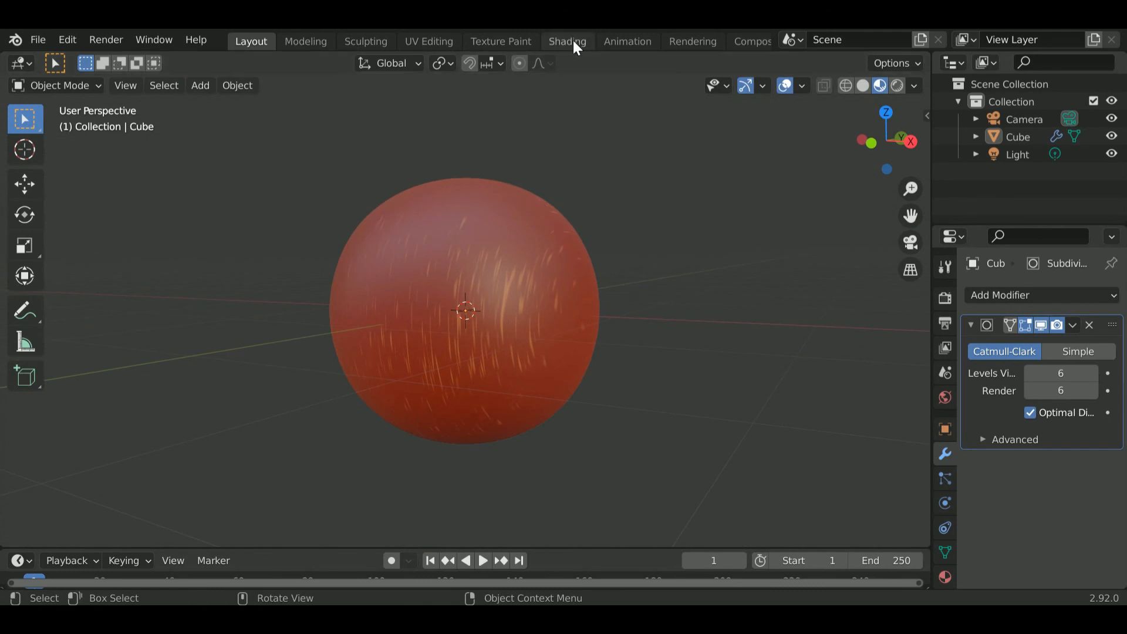
Reconnect Texture Coordinate's UV output to the Mapping node's Vector input in the Shading workspace
click(568, 41)
drag(279, 524, 475, 307)
scroll(558, 245, down, 5)
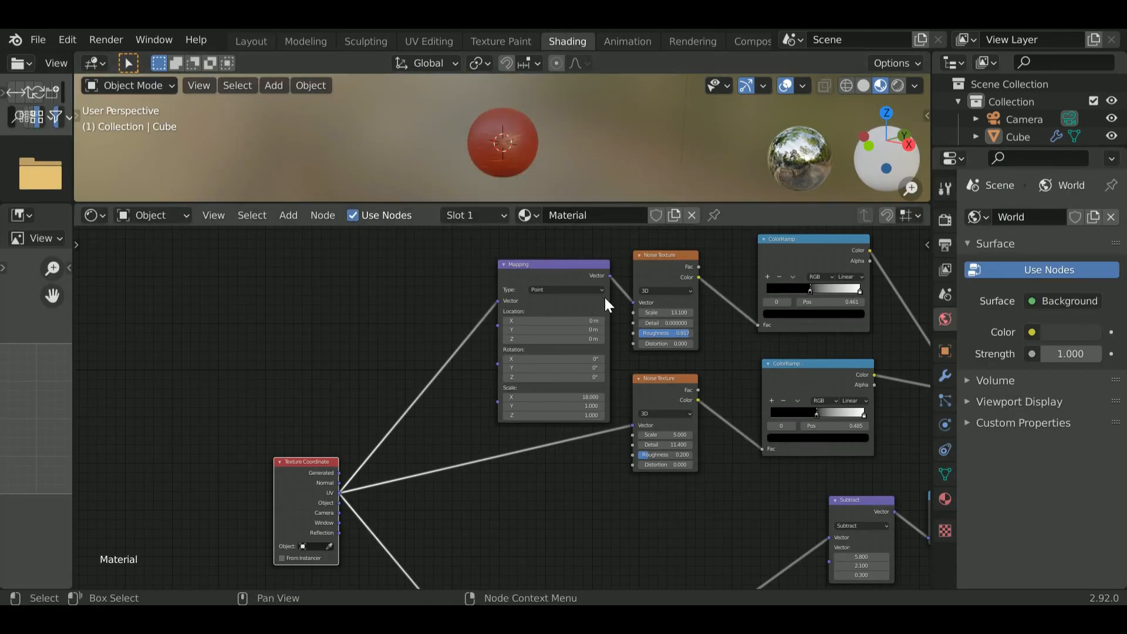
middle_drag(605, 330, 368, 307)
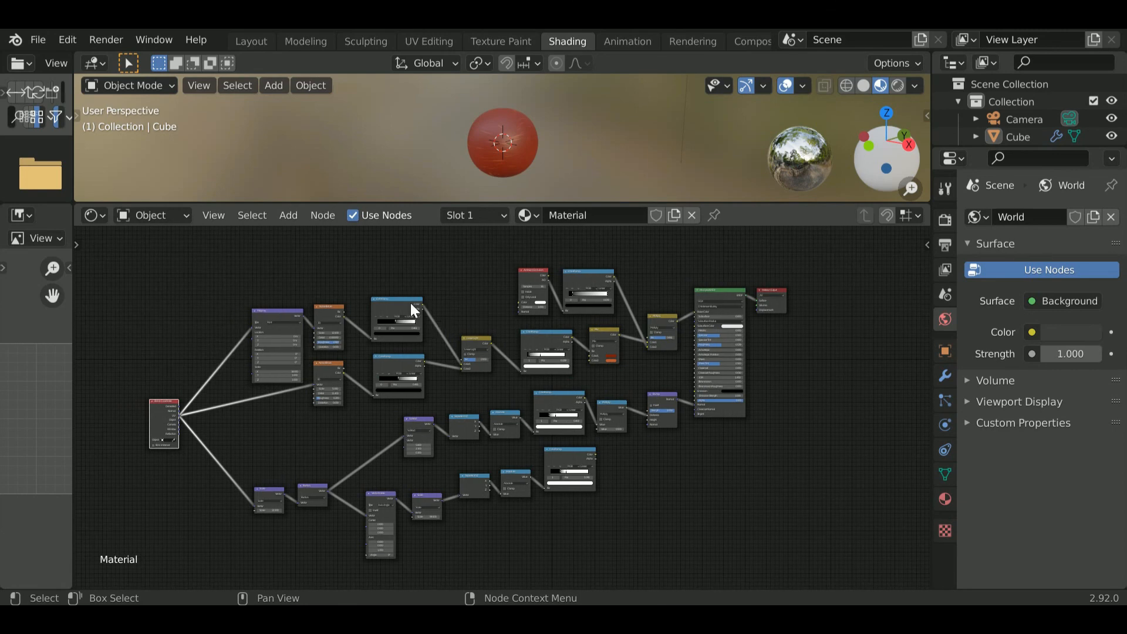
Save the Blender file as pbr.blend in the Documents folder
click(38, 39)
click(86, 160)
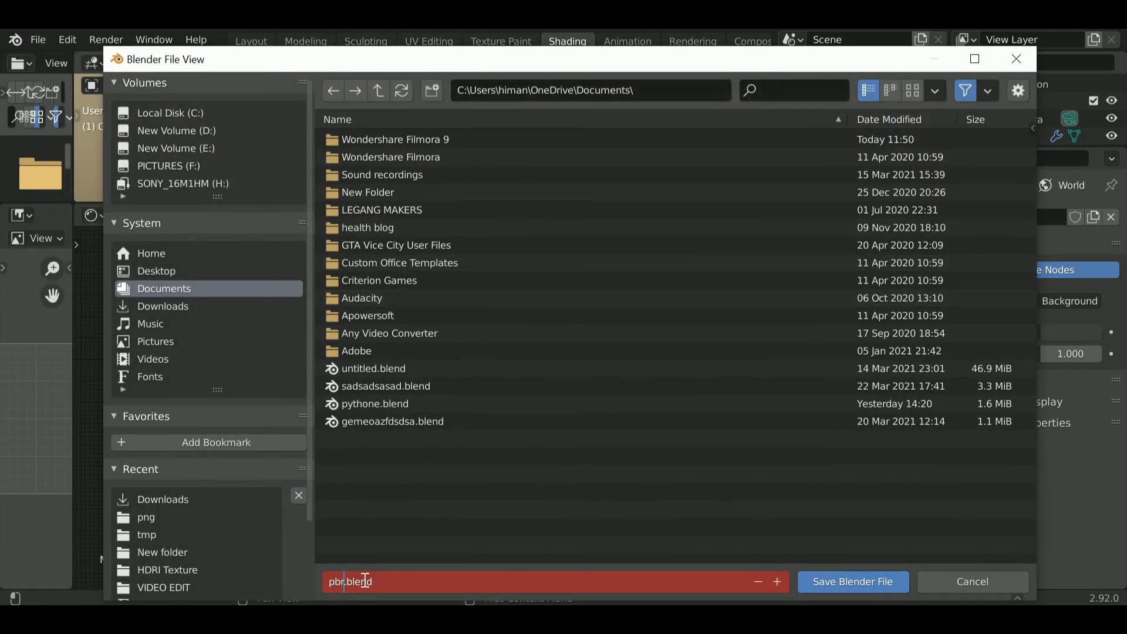
click(840, 582)
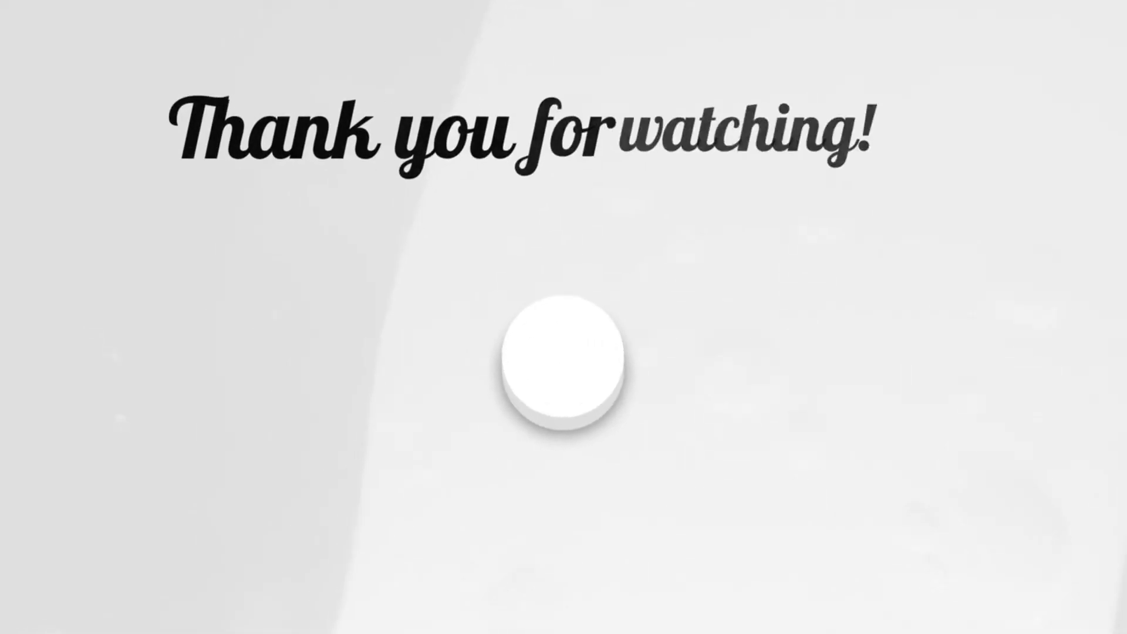